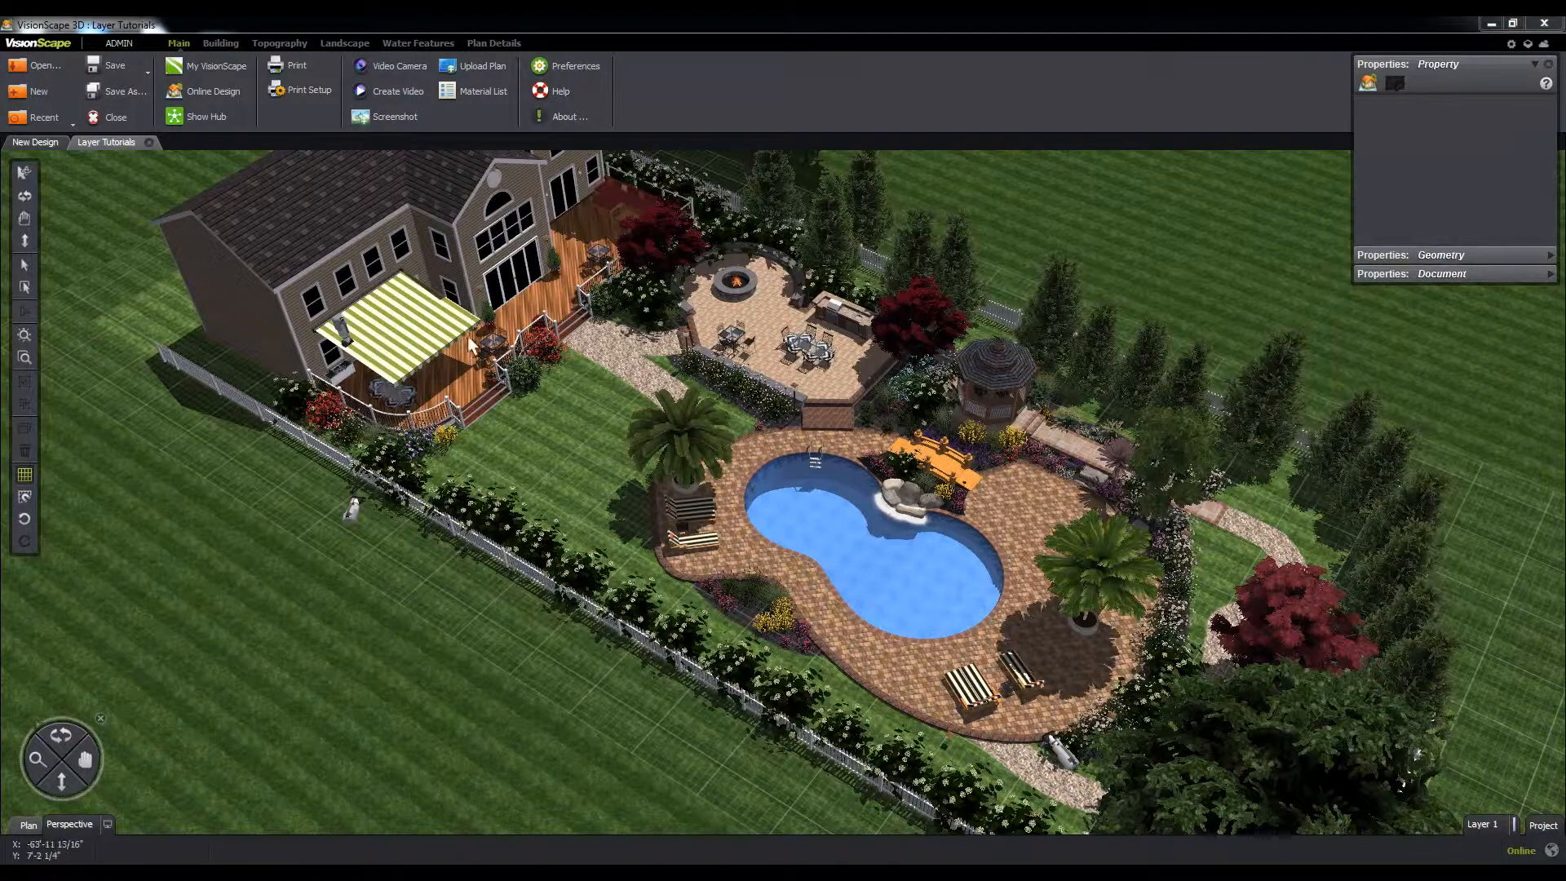
Show the list of layers and bring Layer 1 at its beginning into view.
middle_drag(613, 285, 623, 276)
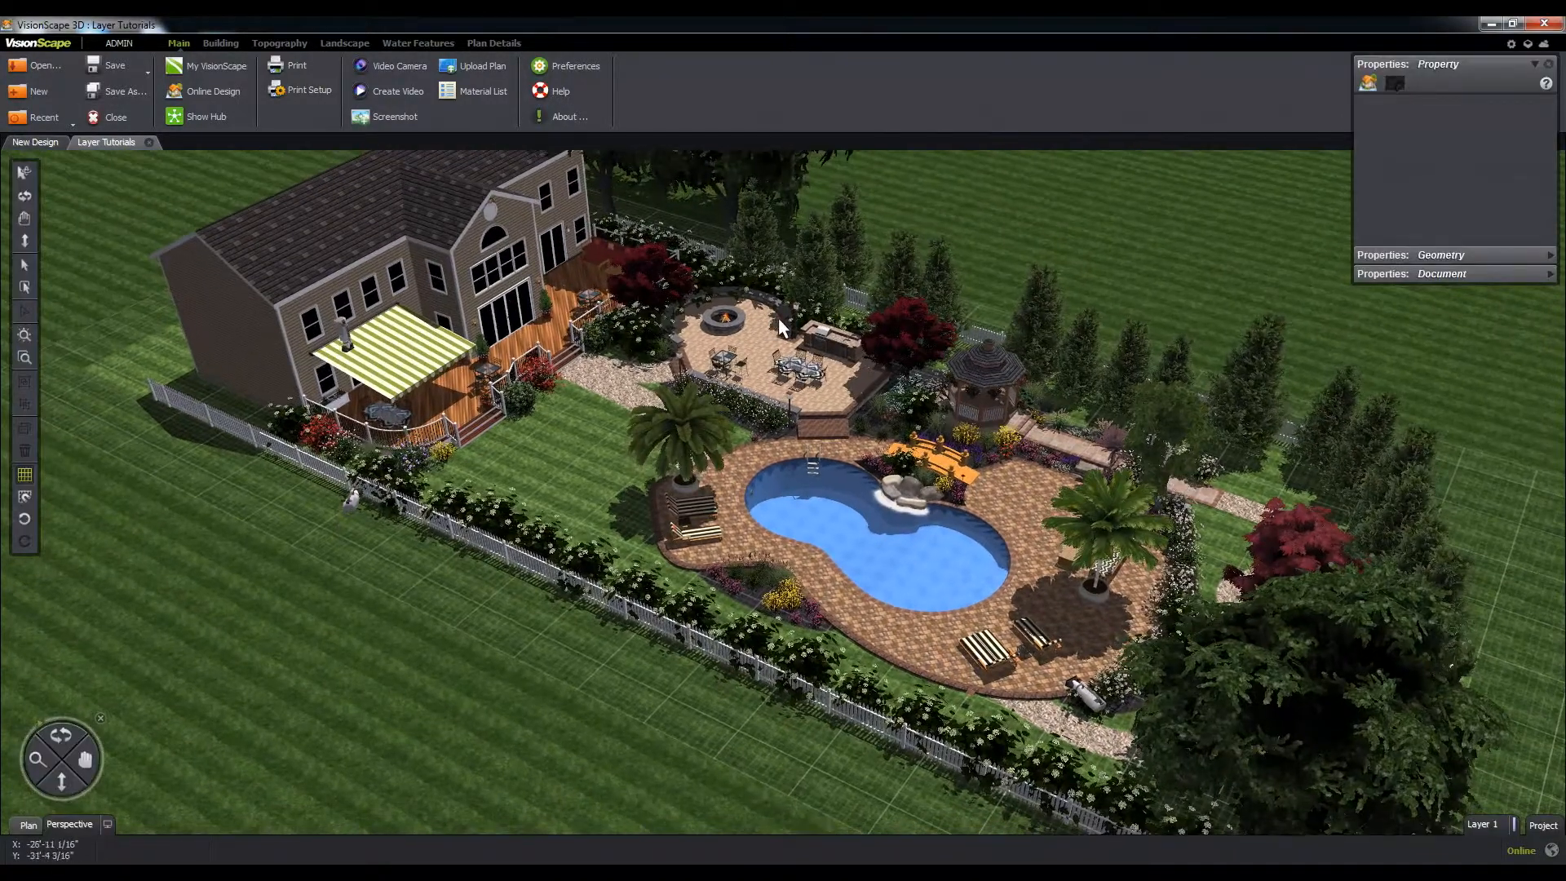
scroll(783, 315, up, 2)
scroll(788, 316, up, 2)
scroll(797, 342, up, 2)
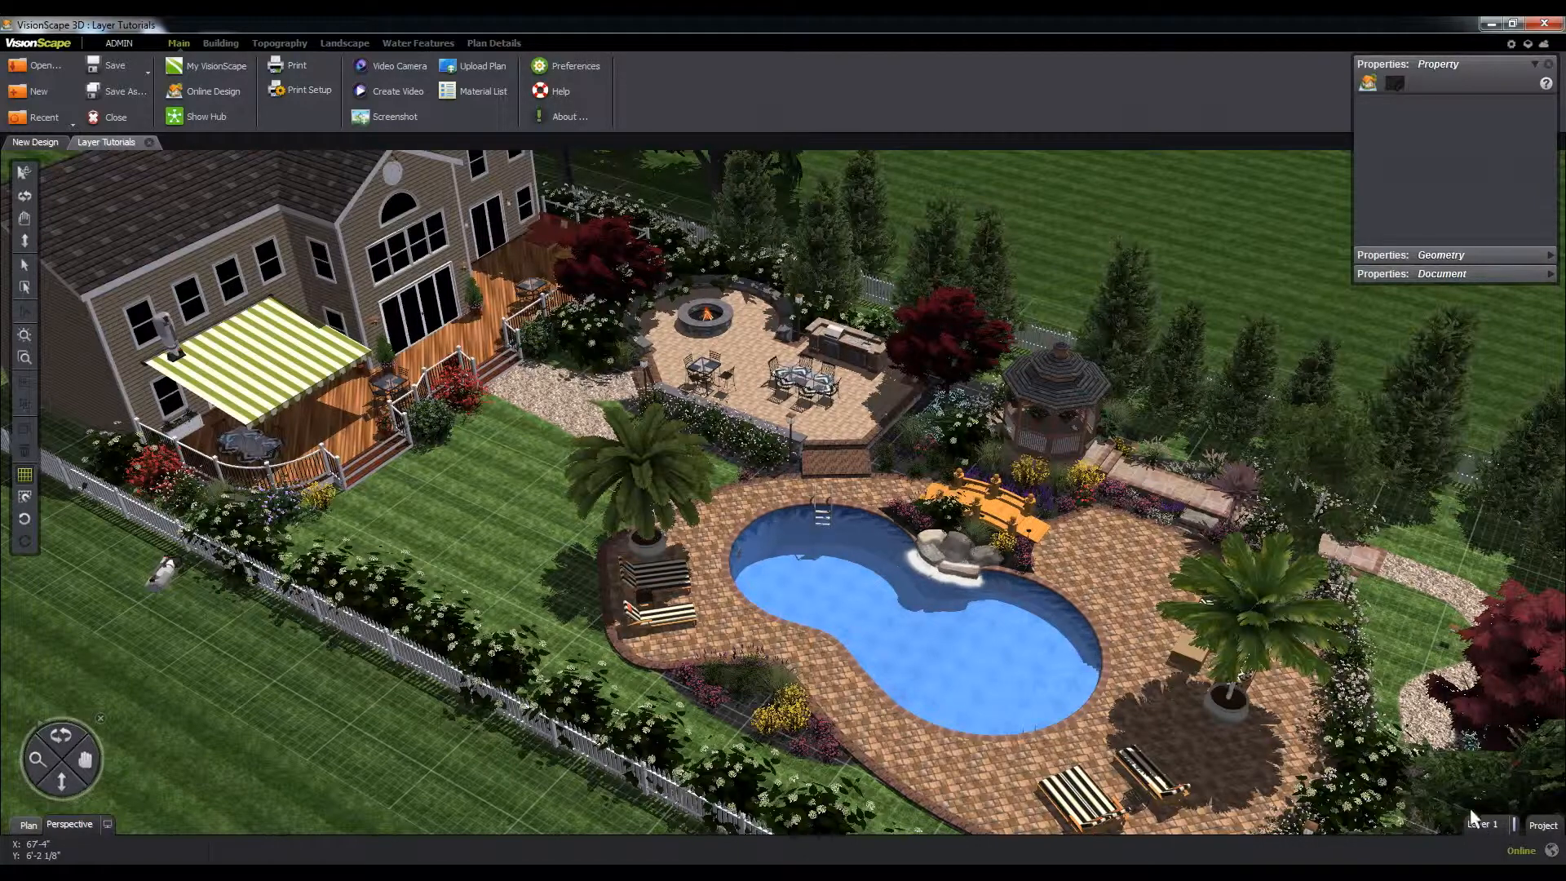
click(1527, 47)
scroll(1202, 223, down, 1)
scroll(1202, 223, up, 10)
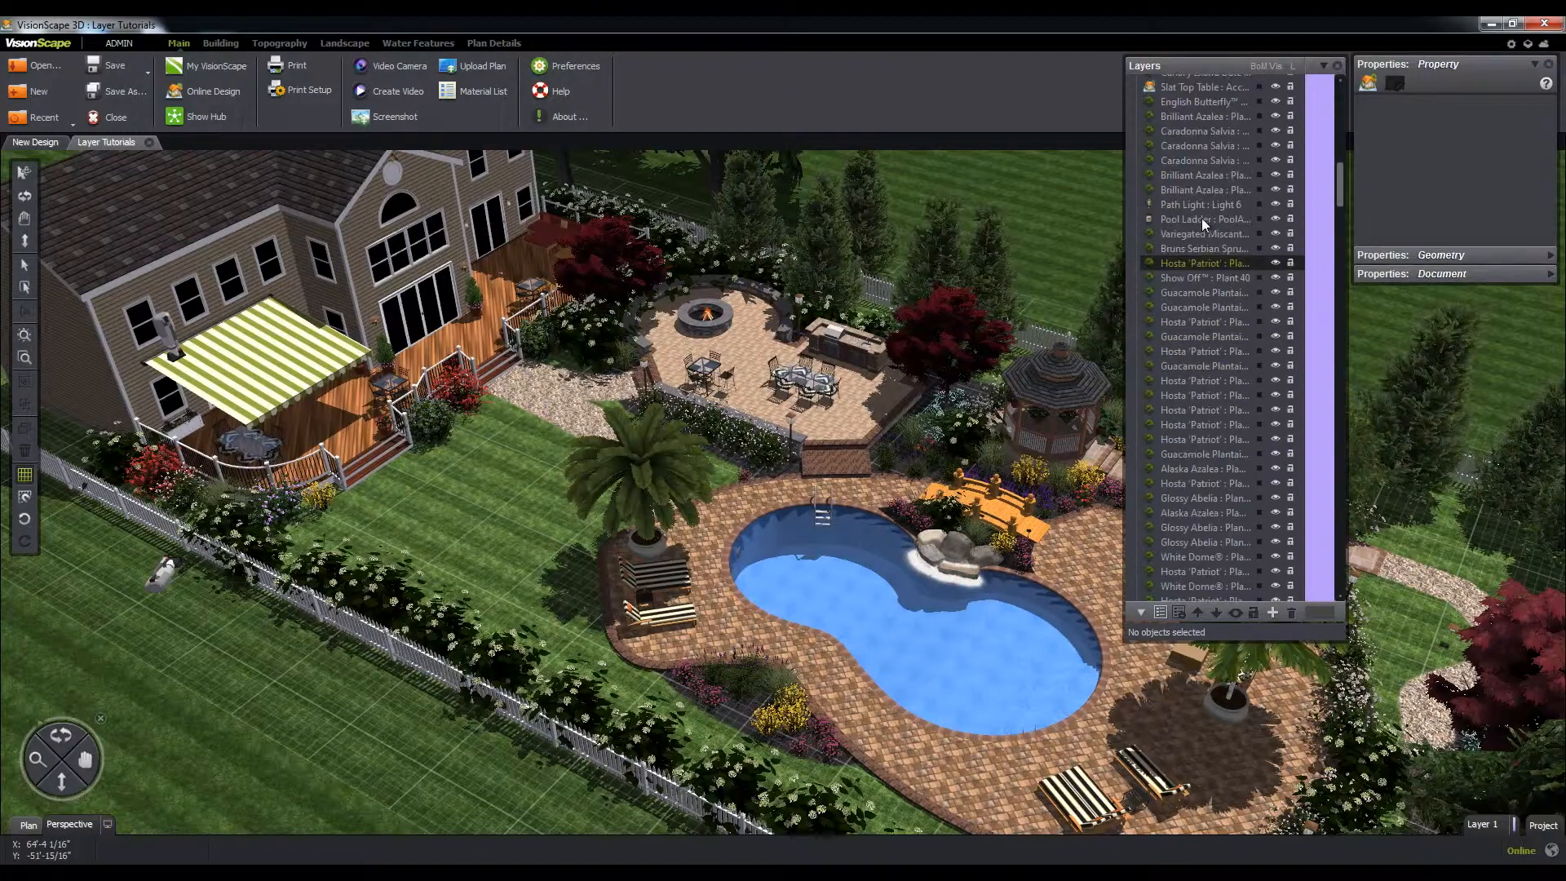
scroll(1201, 218, up, 5)
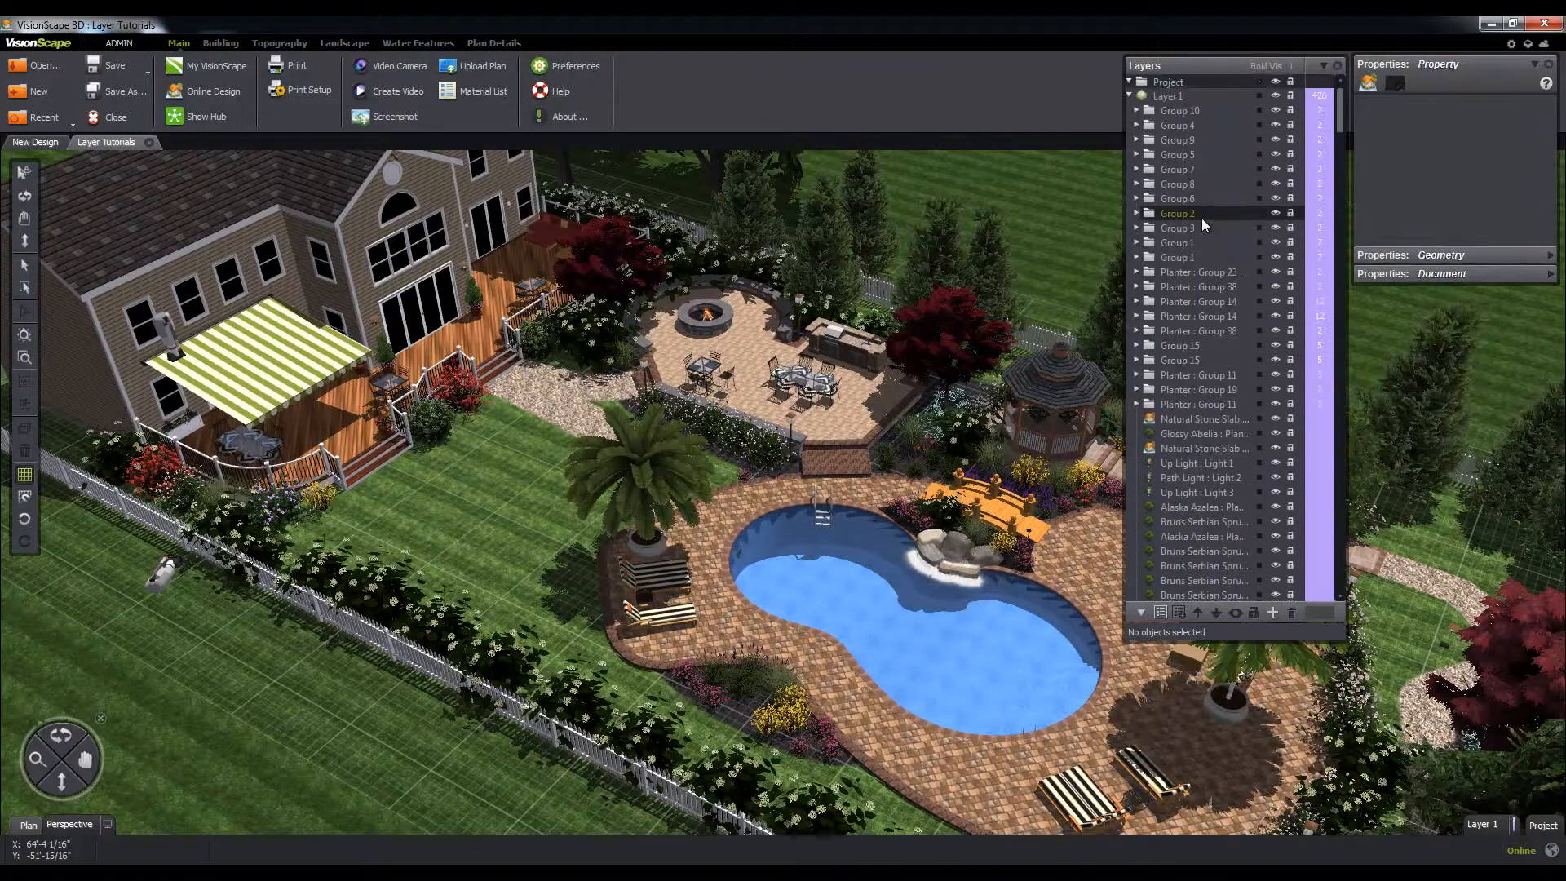
Collapse the object list of Layer 1 and select the layer.
click(1129, 96)
click(1206, 96)
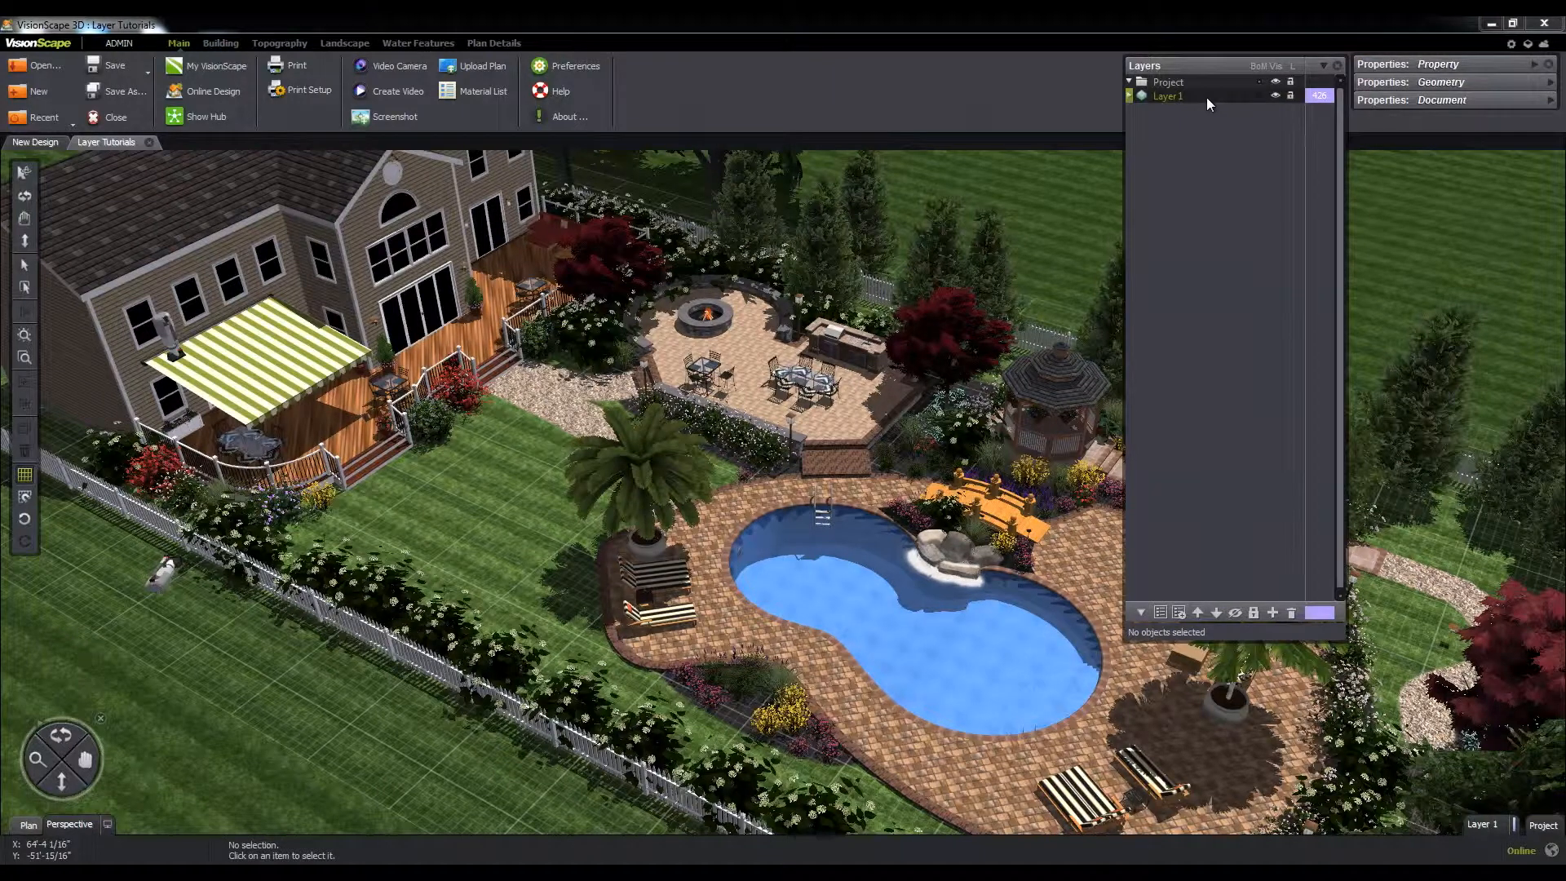
click(1207, 96)
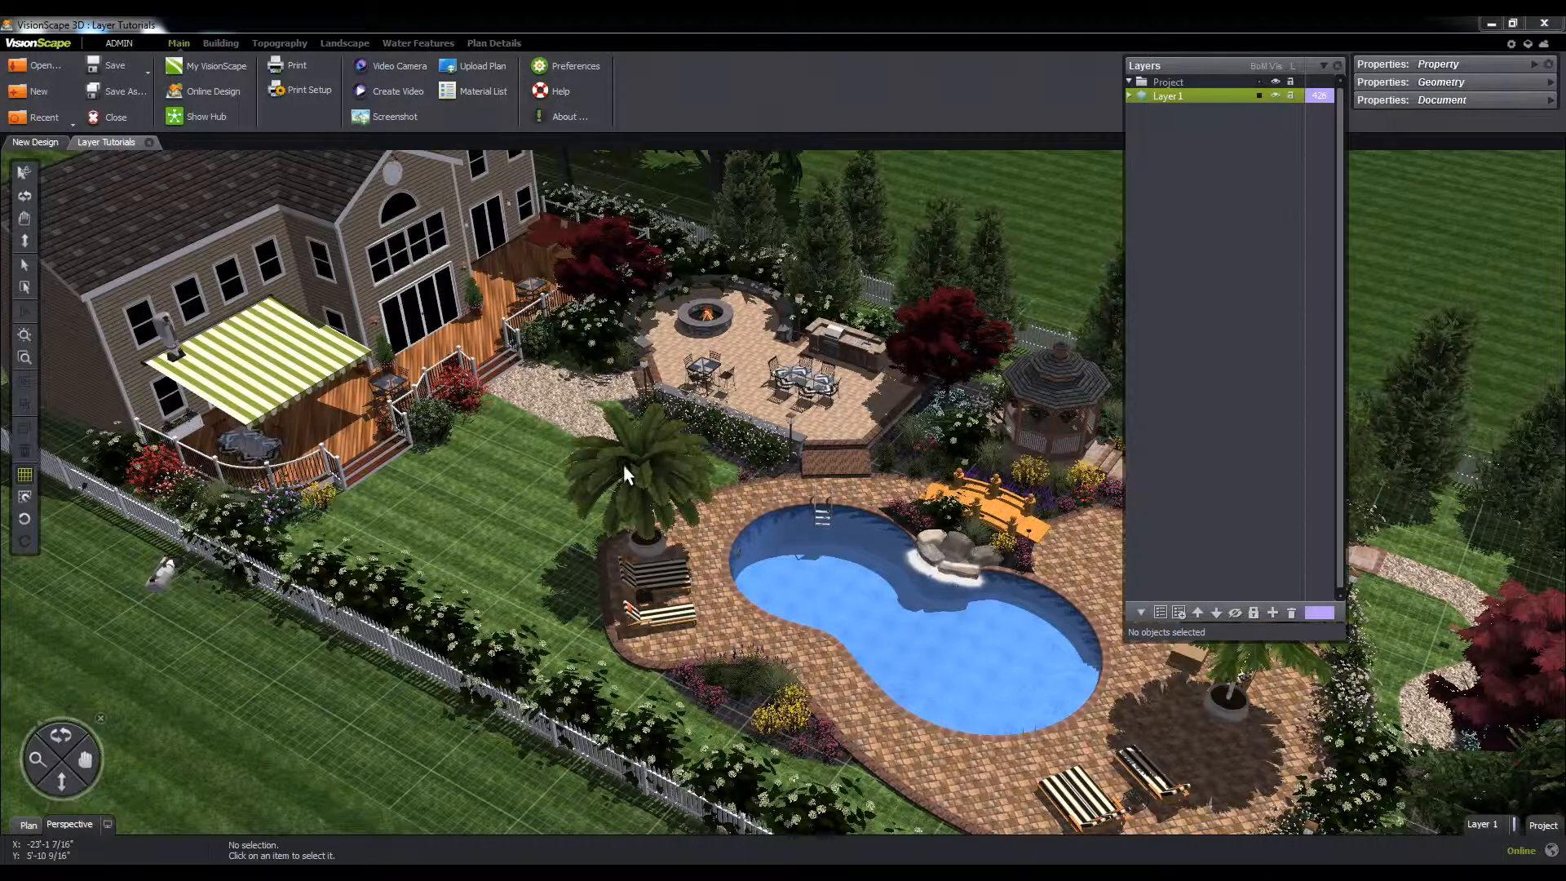
Select the grass region beside the pool patio and add a new layer named Lawn.
click(579, 483)
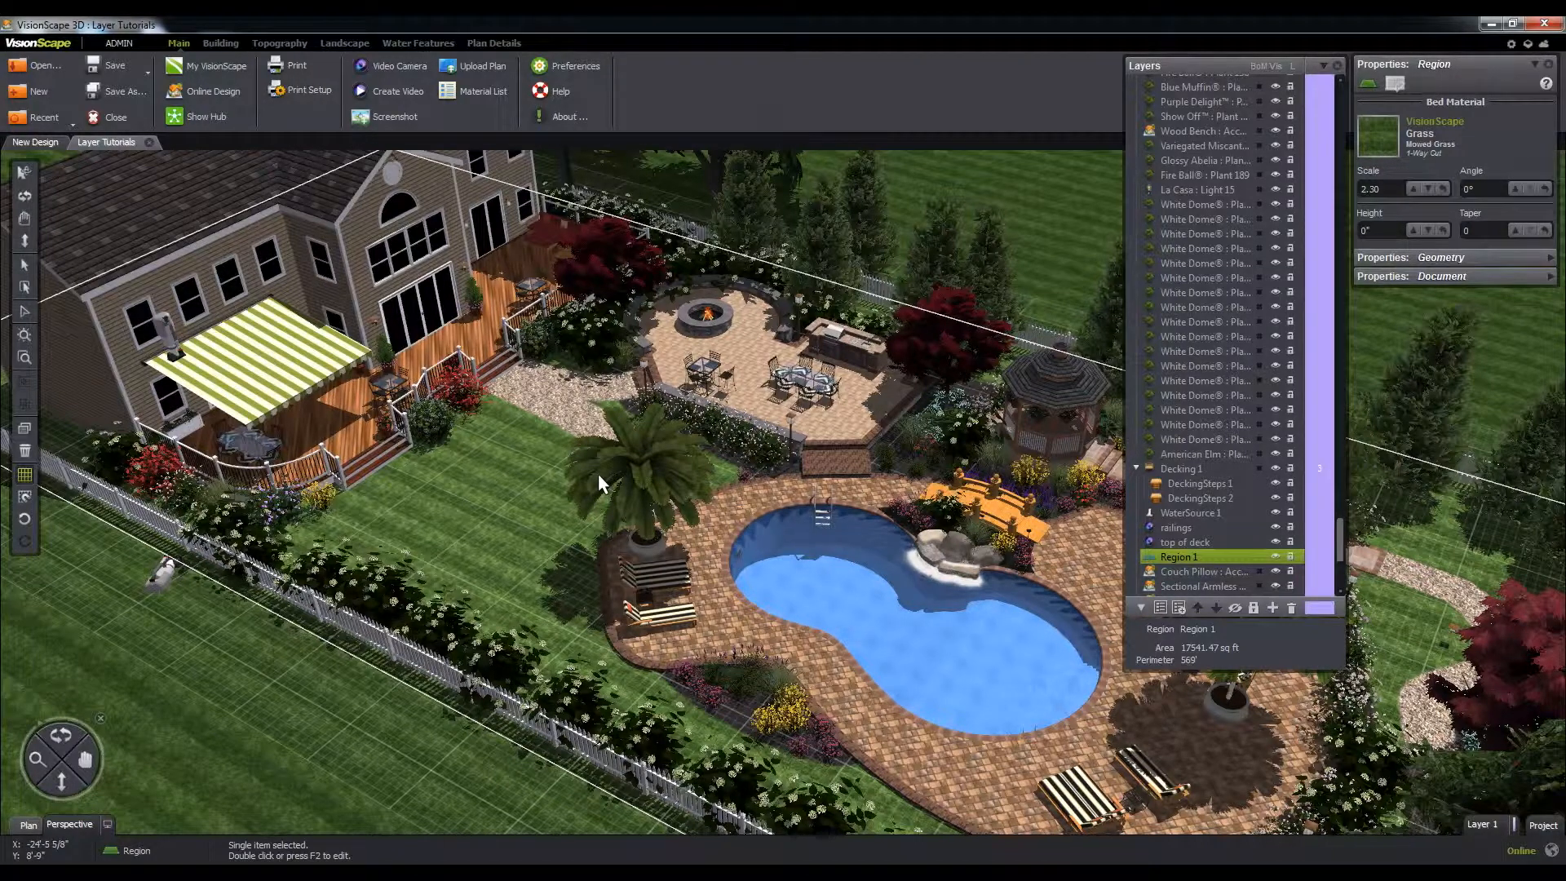
click(598, 475)
click(581, 477)
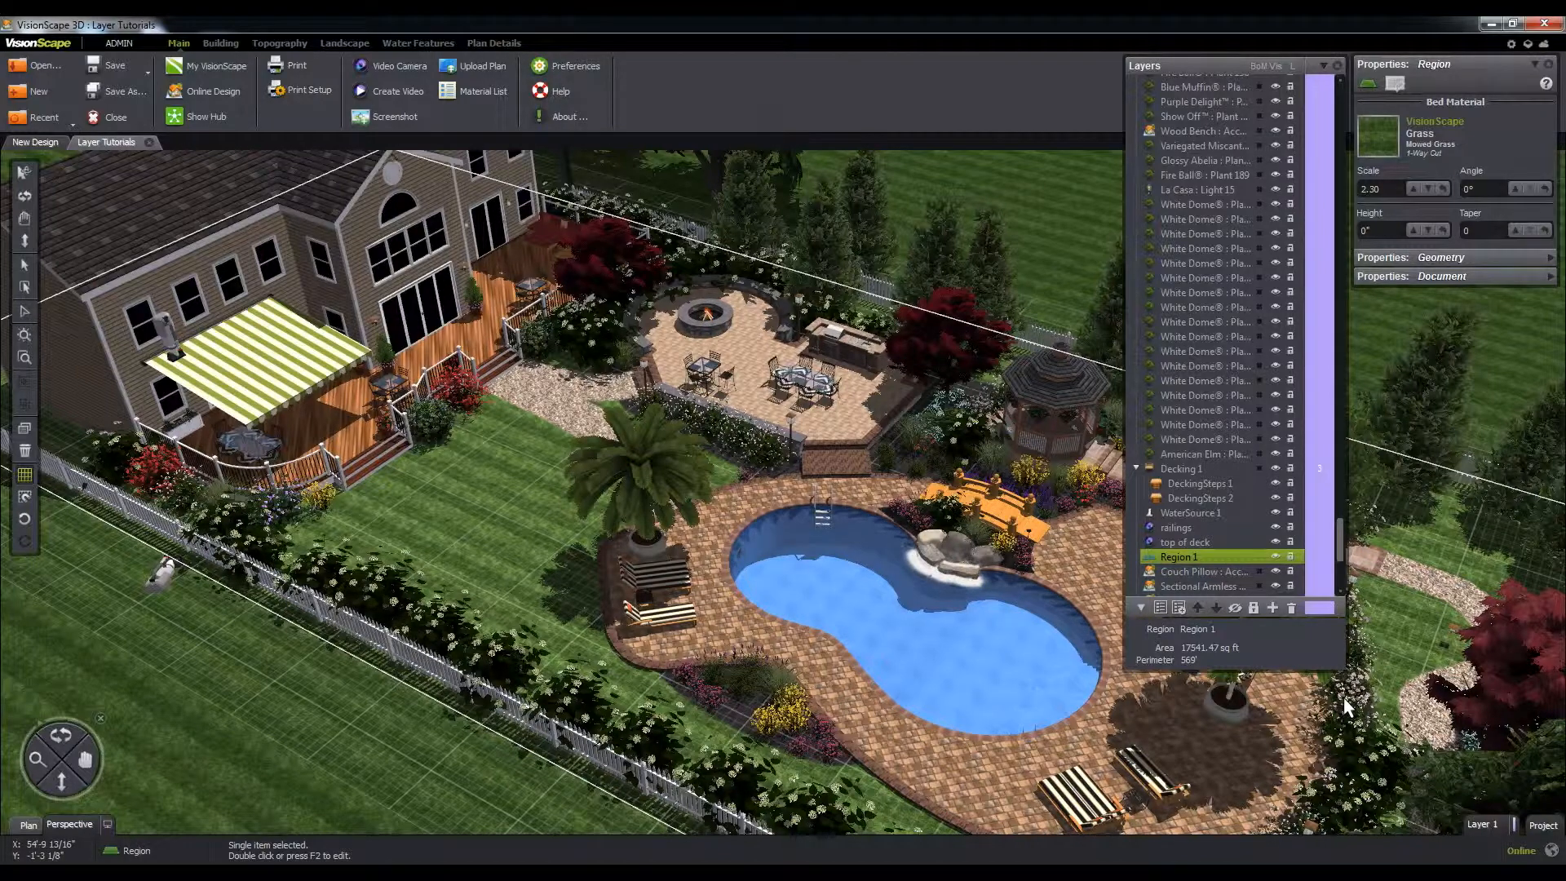
right_click(1485, 828)
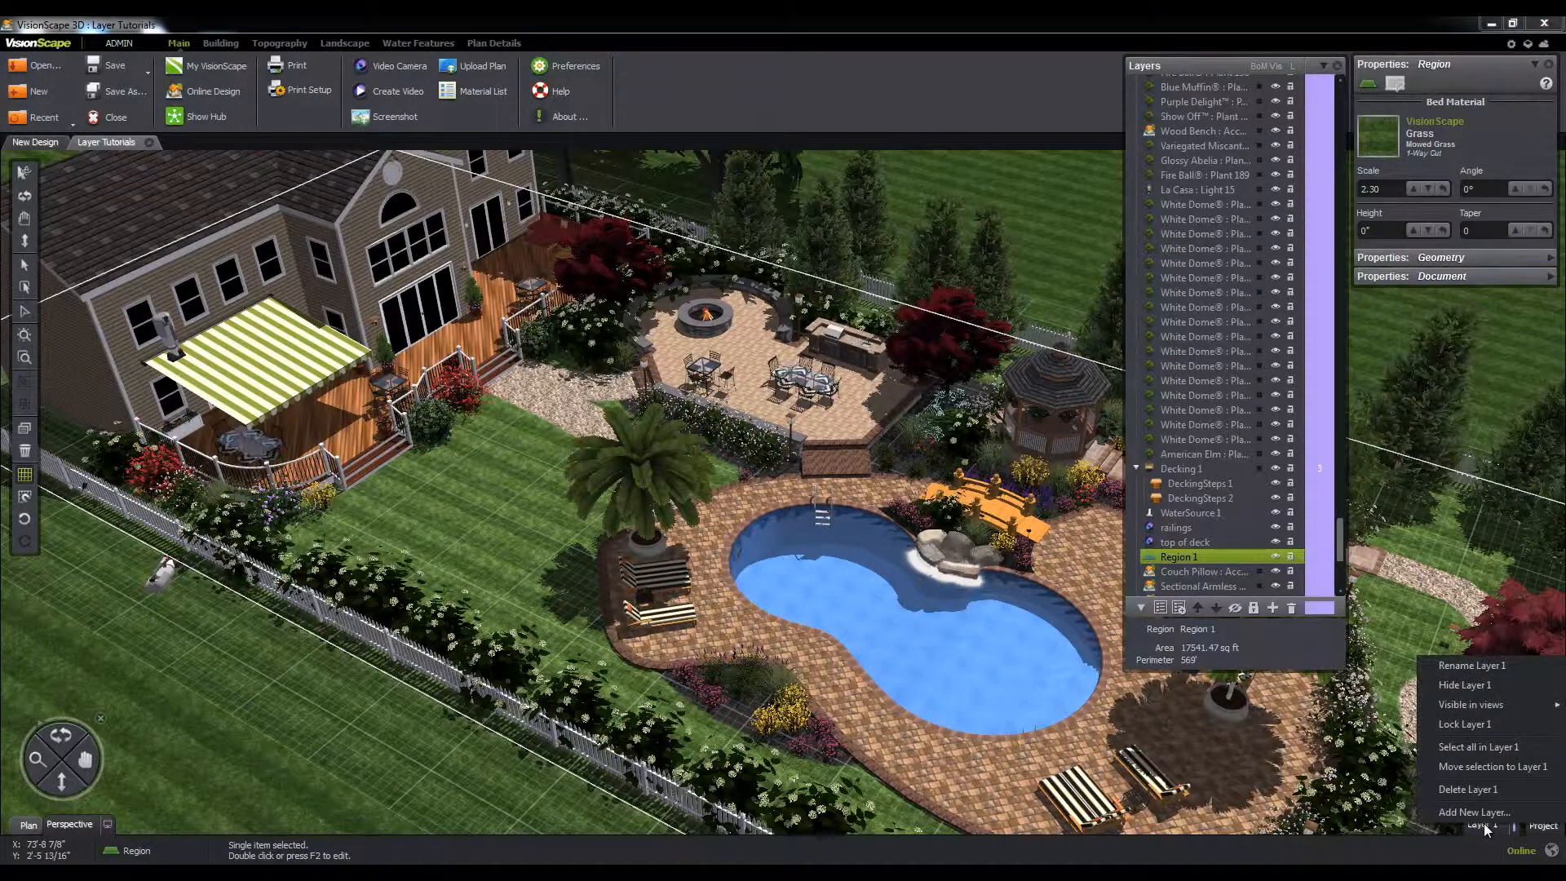
click(1484, 819)
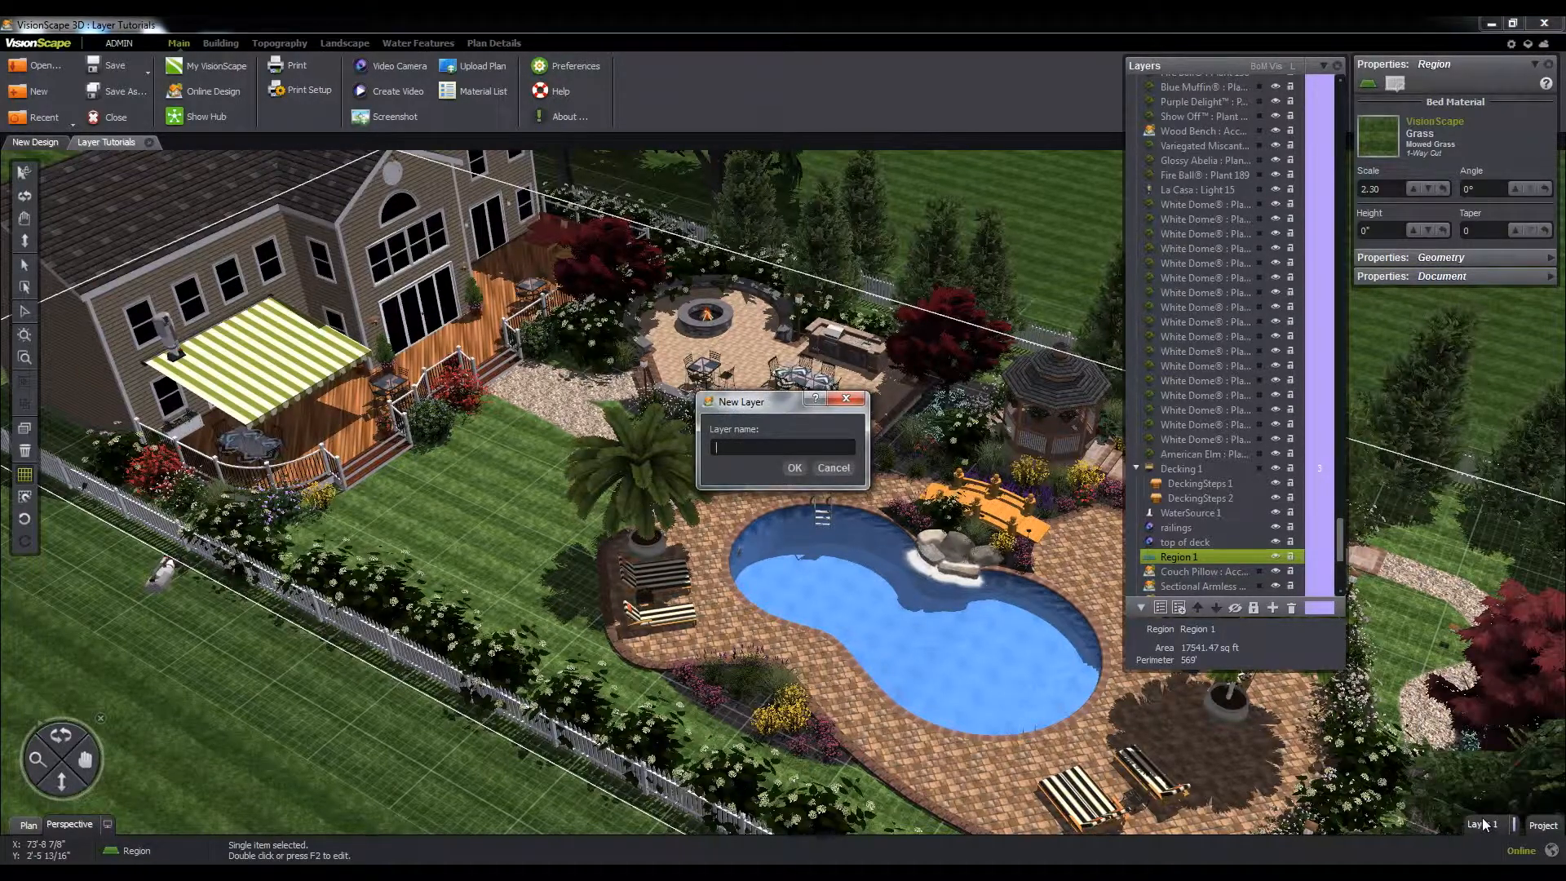
text(Lawn)
click(798, 470)
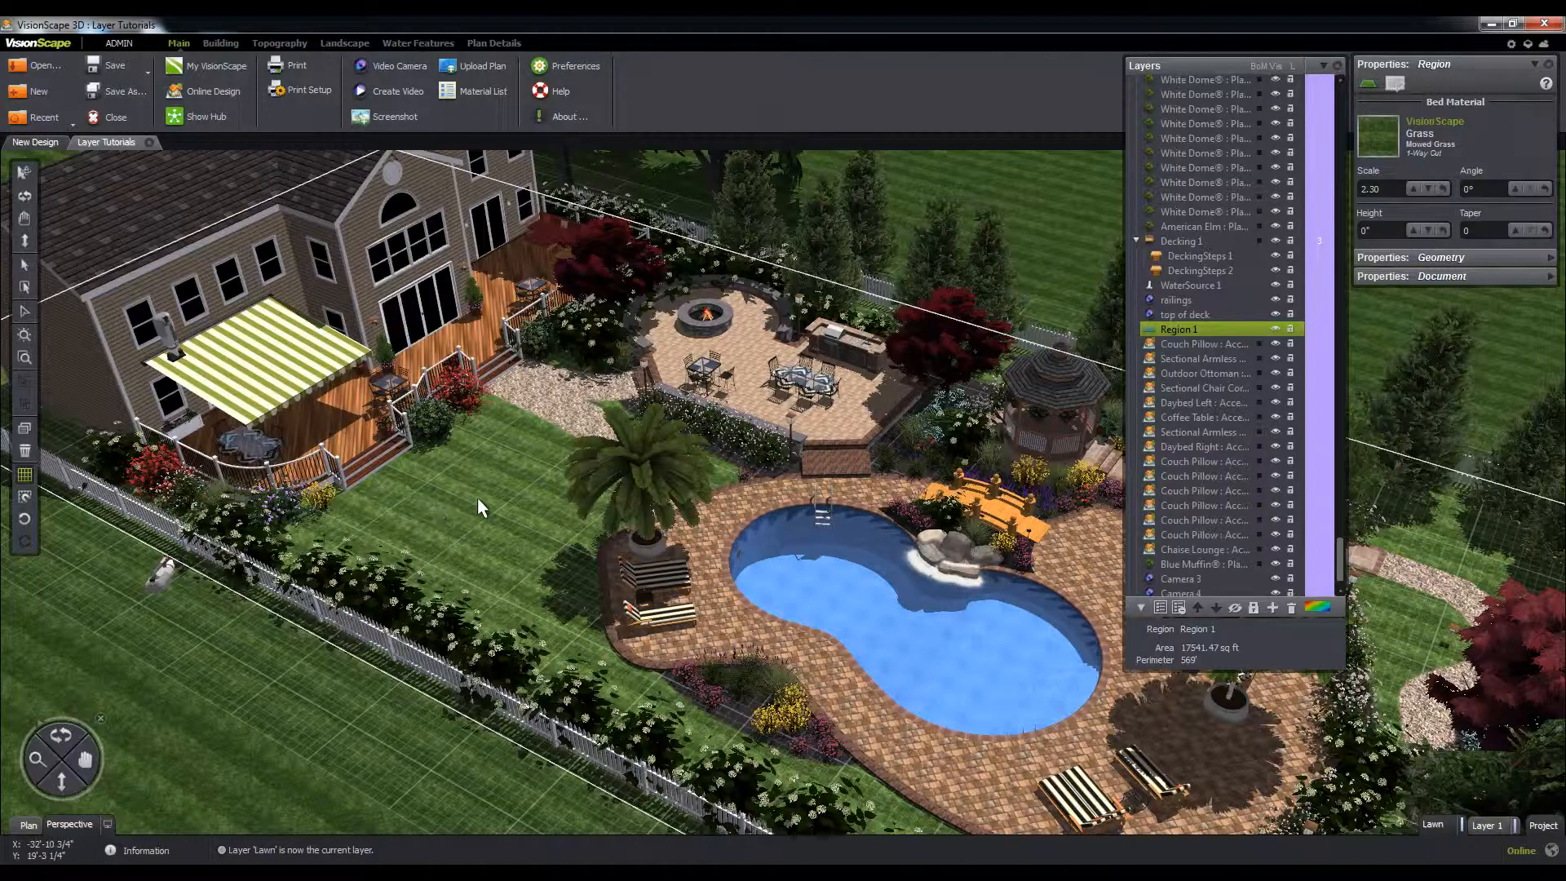
Move the selected grass region to the Lawn layer and check its entry in the layer list.
right_click(1436, 827)
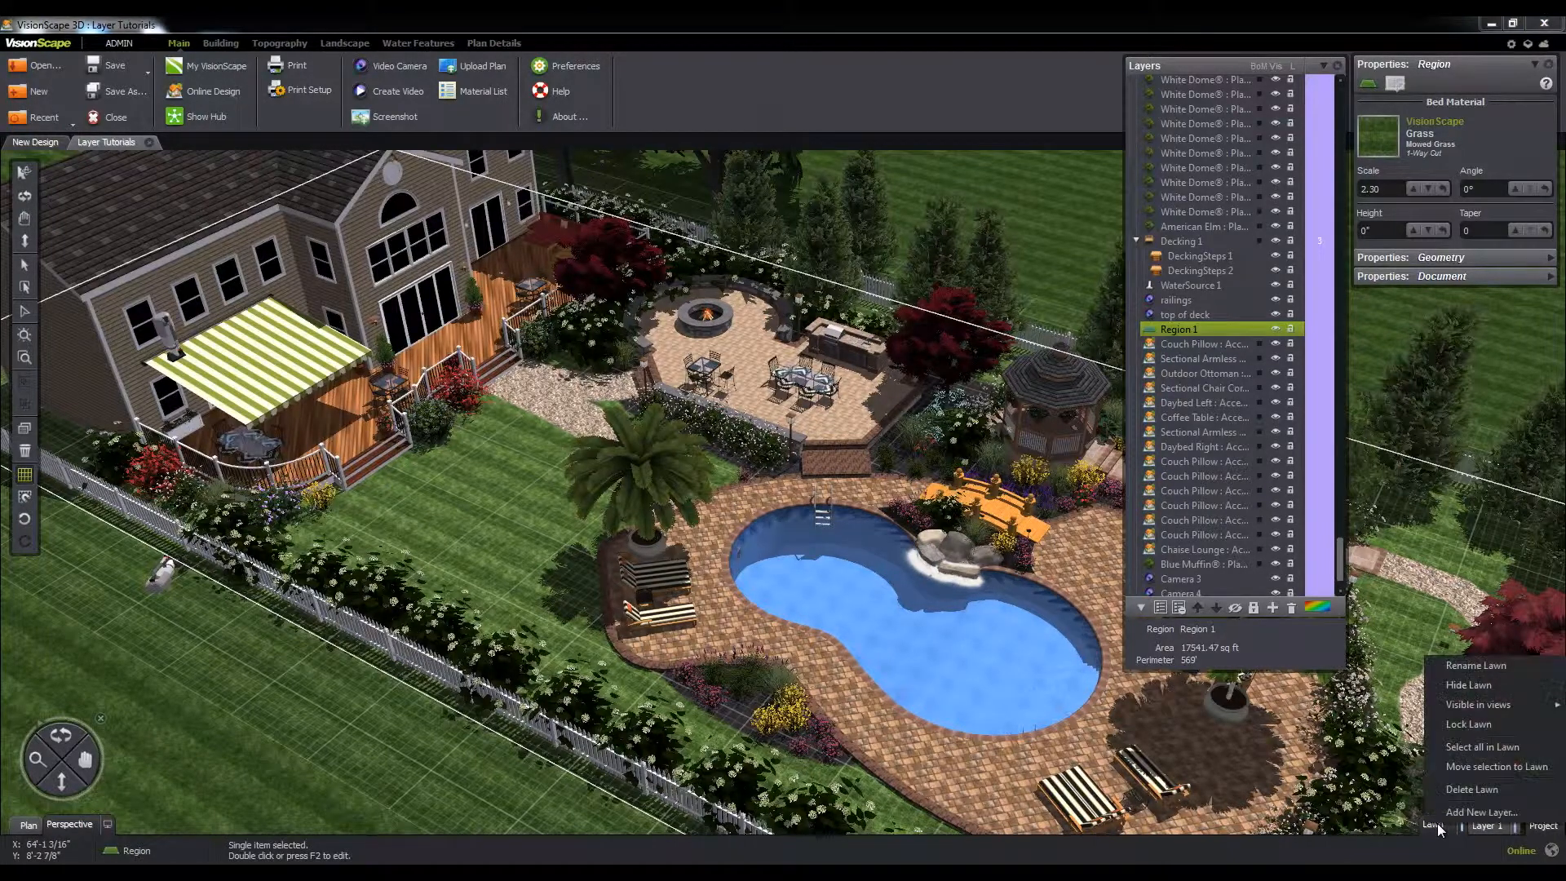
click(1465, 767)
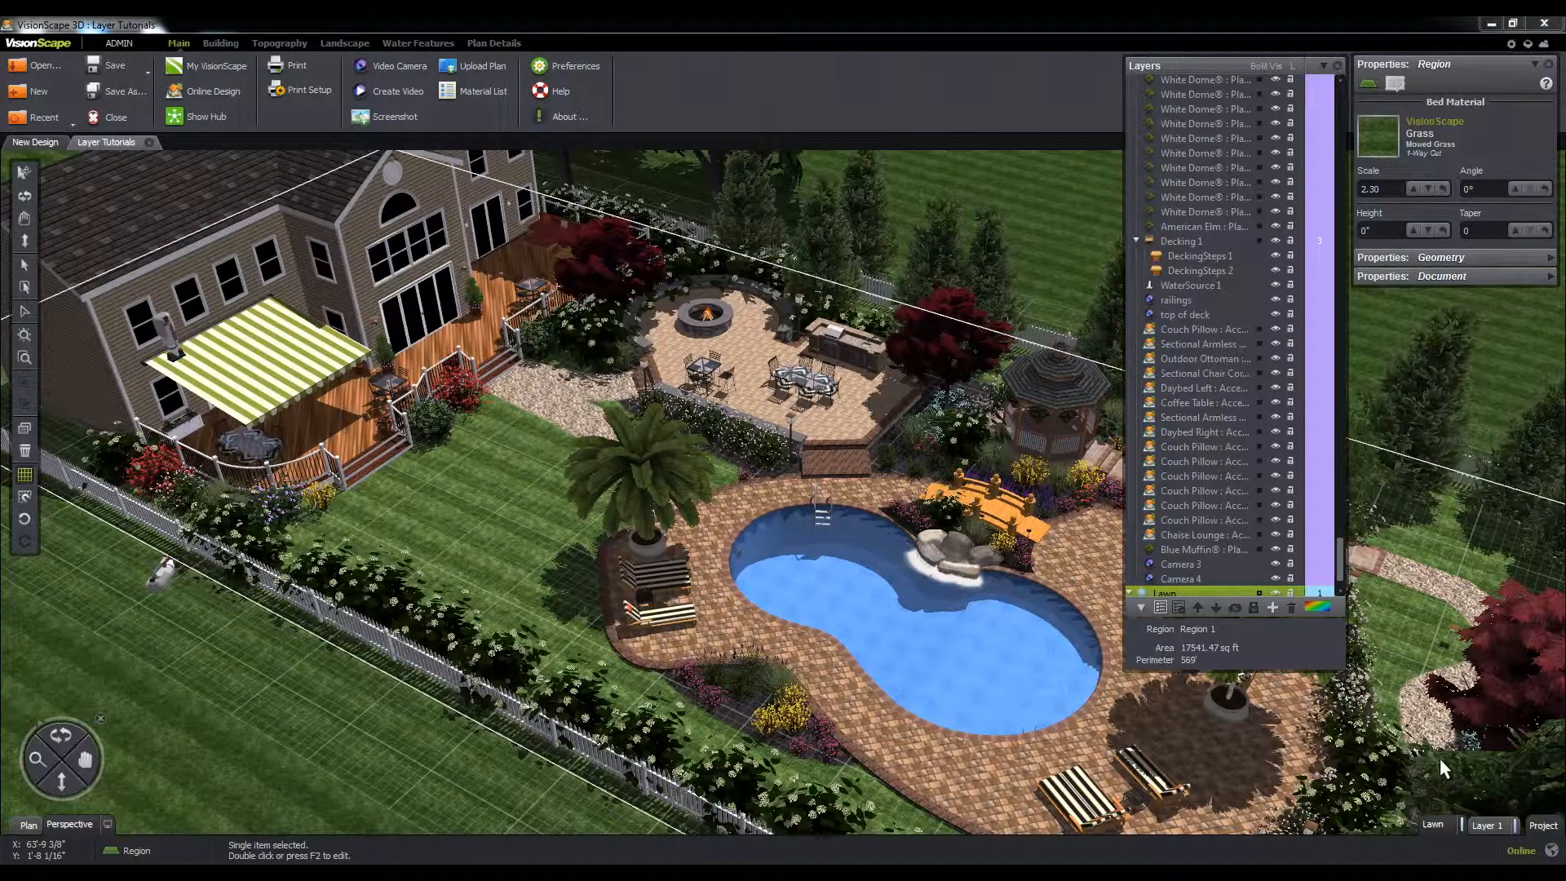
scroll(1207, 521, down, 1)
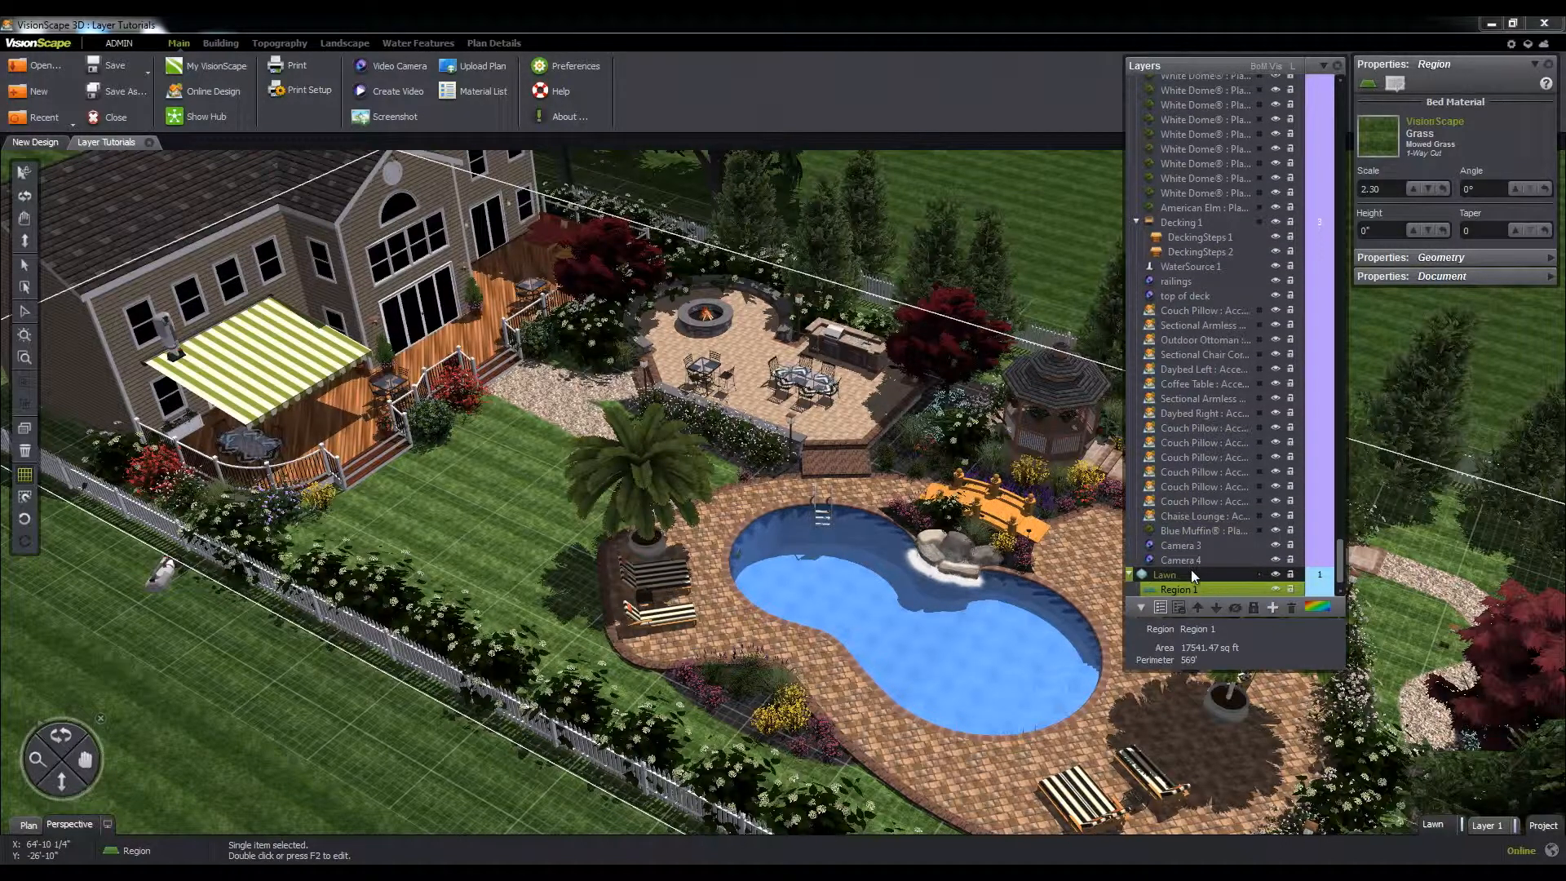
Hide the Lawn layer, show it again and lock it.
click(1276, 575)
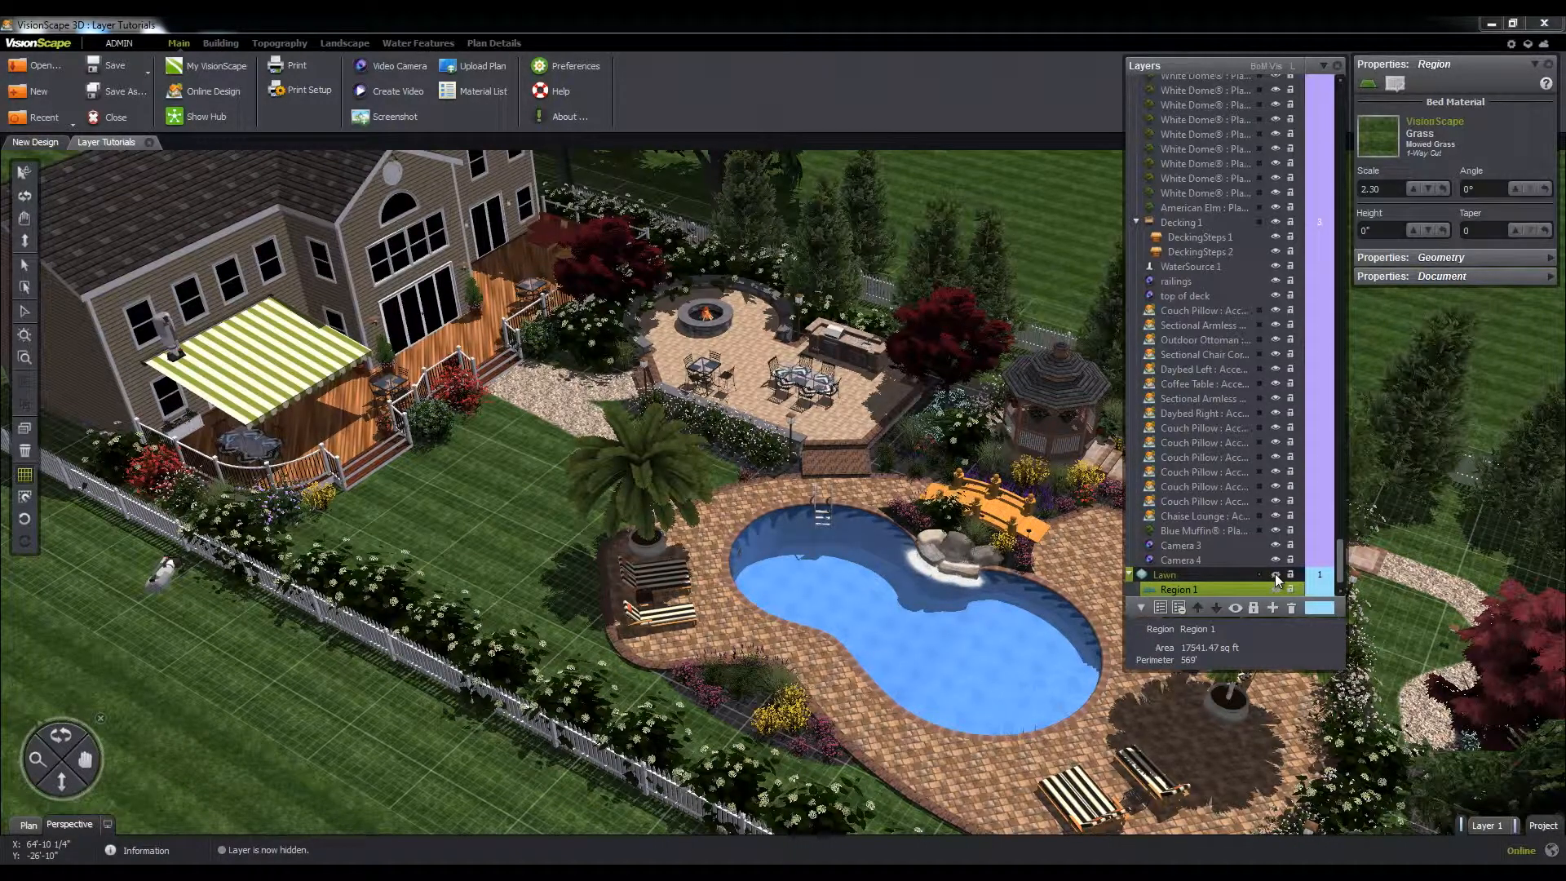
click(1276, 575)
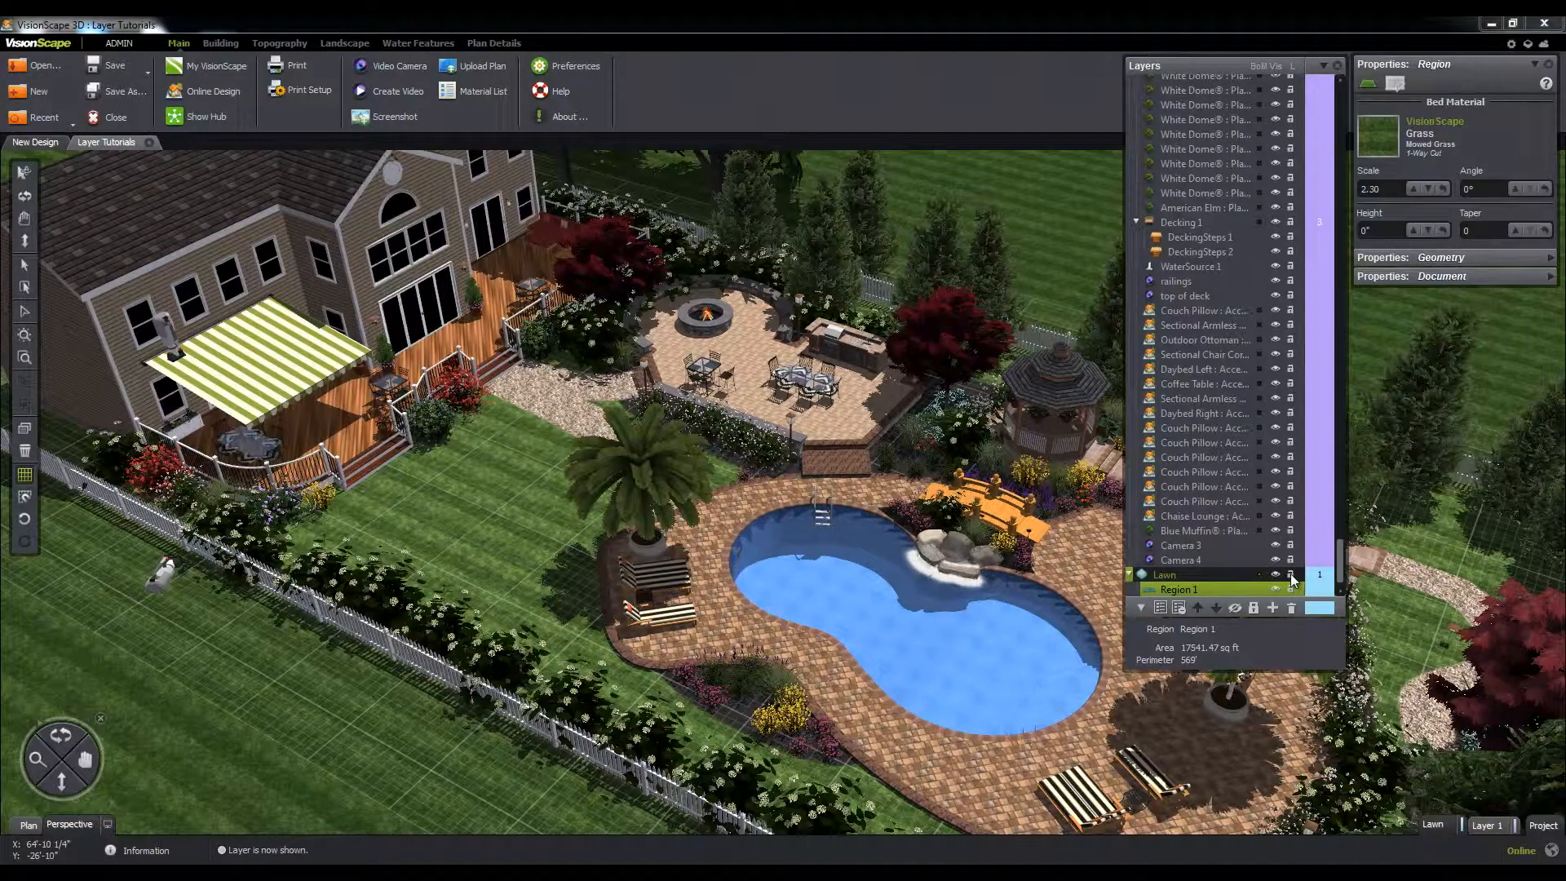
click(1291, 575)
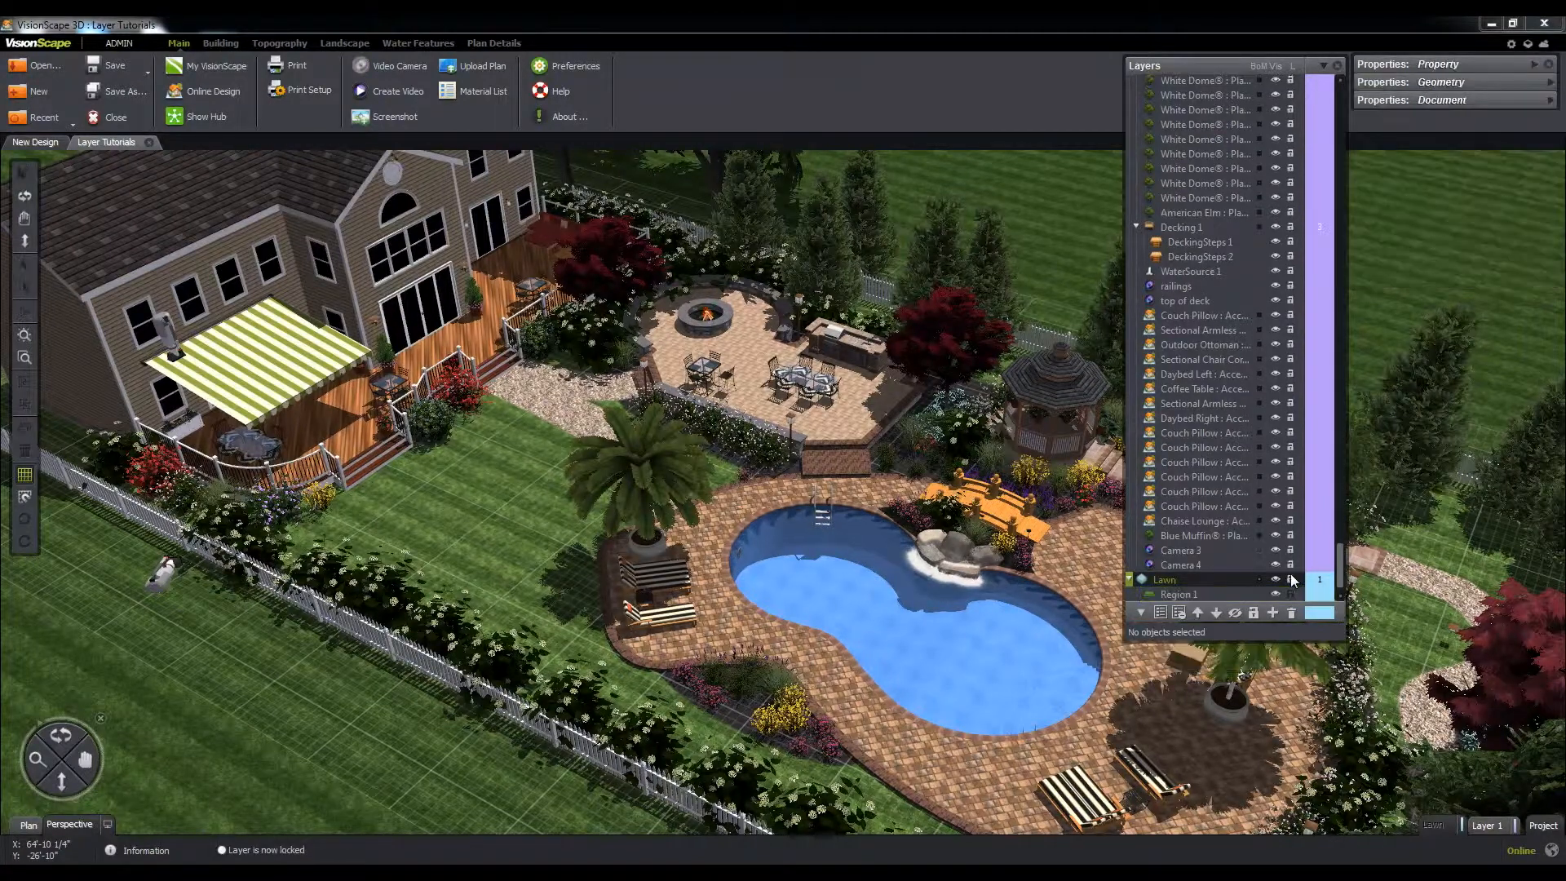
click(1178, 582)
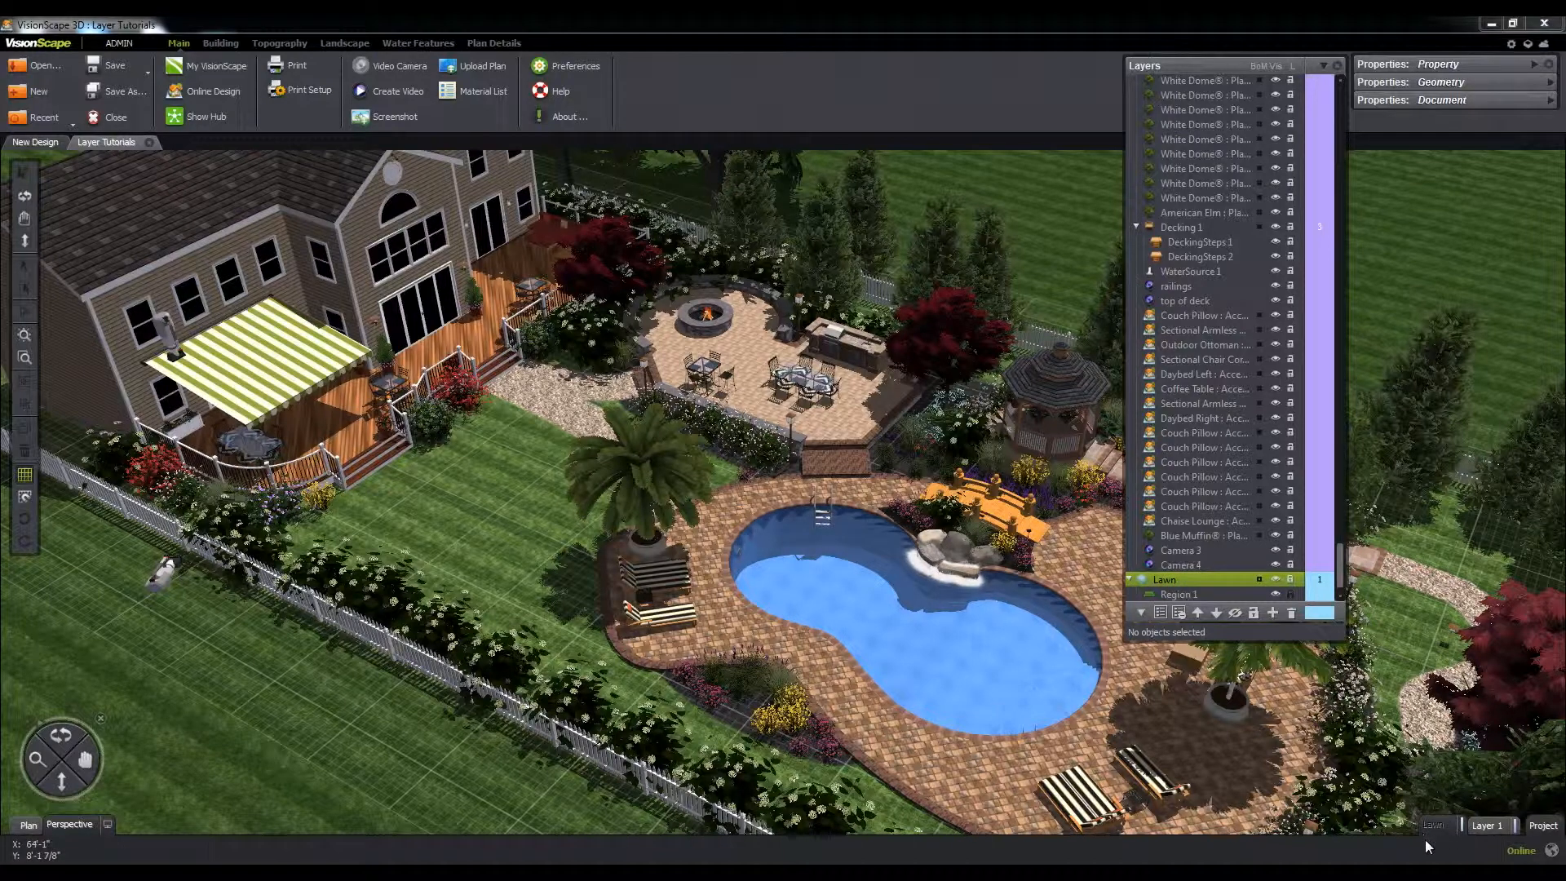
click(1289, 594)
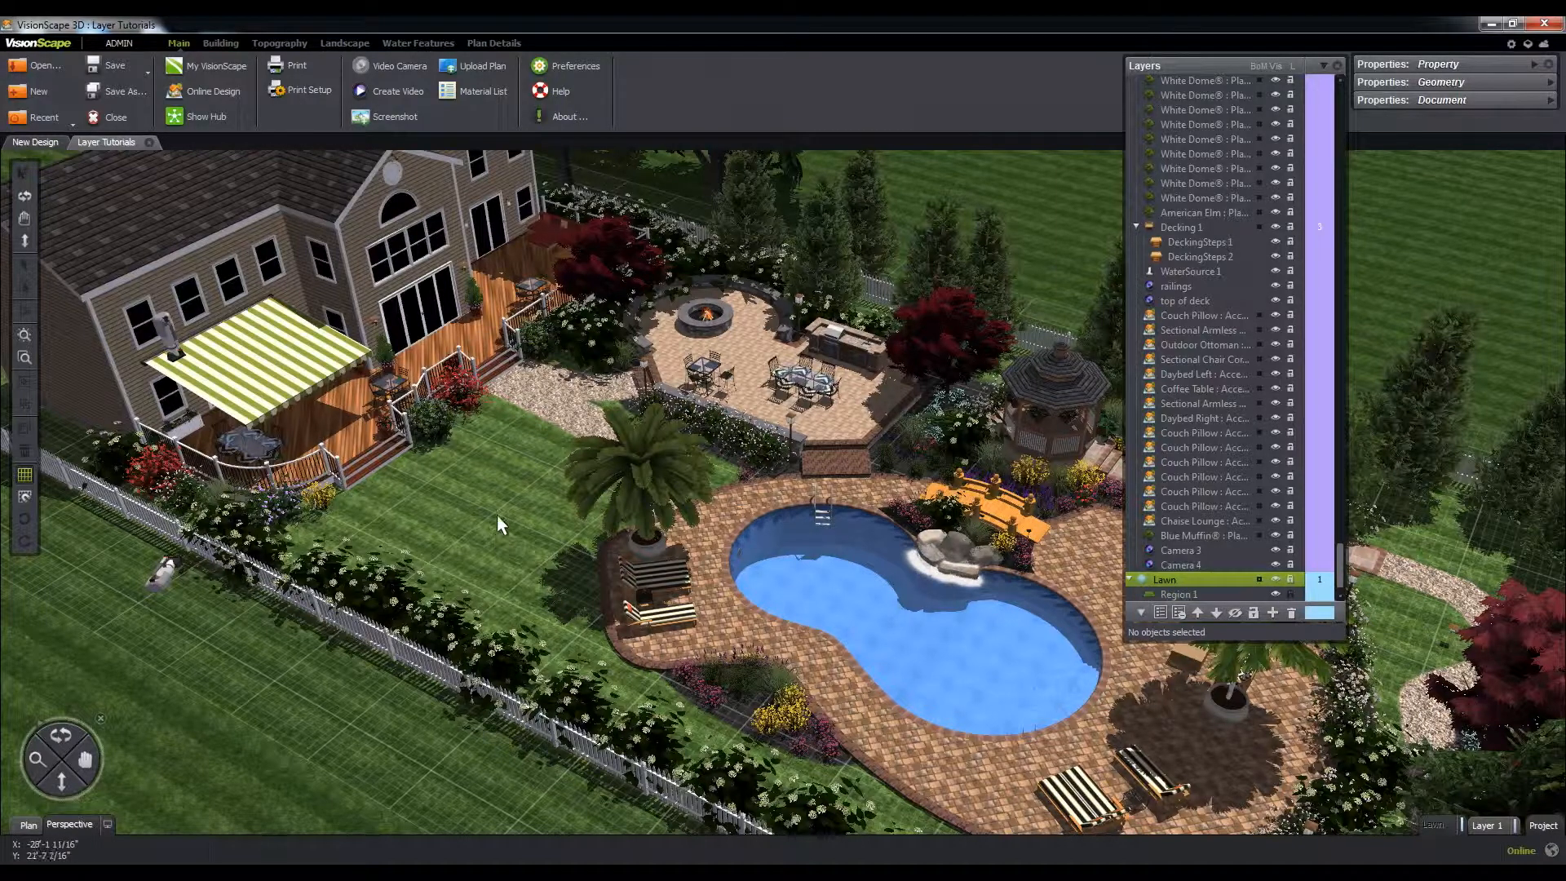
Add another new layer named House.
scroll(502, 506, down, 2)
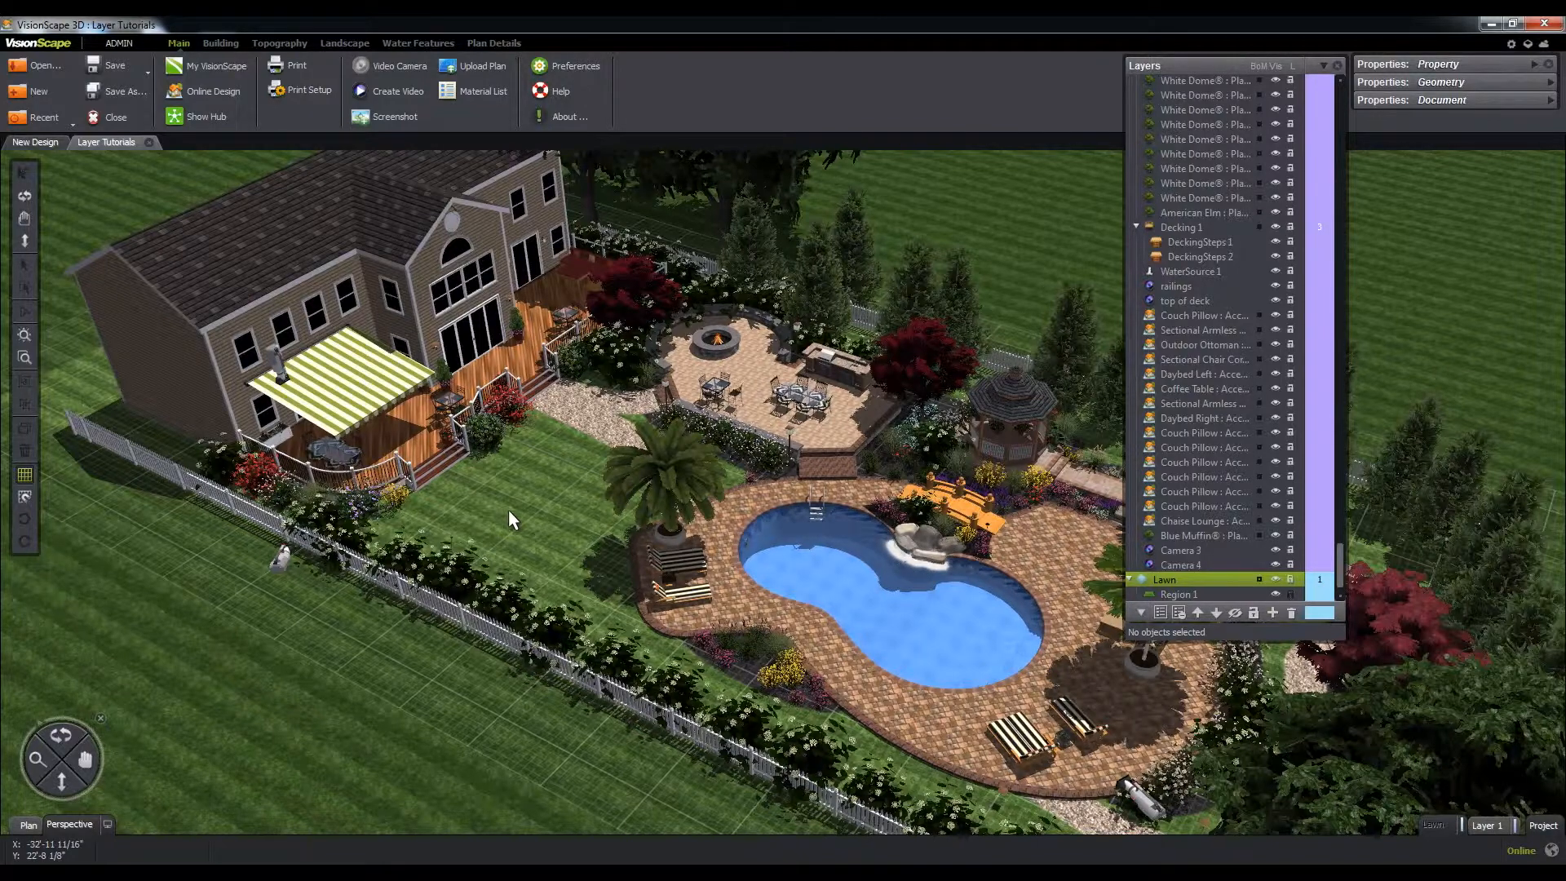
right_click(1439, 825)
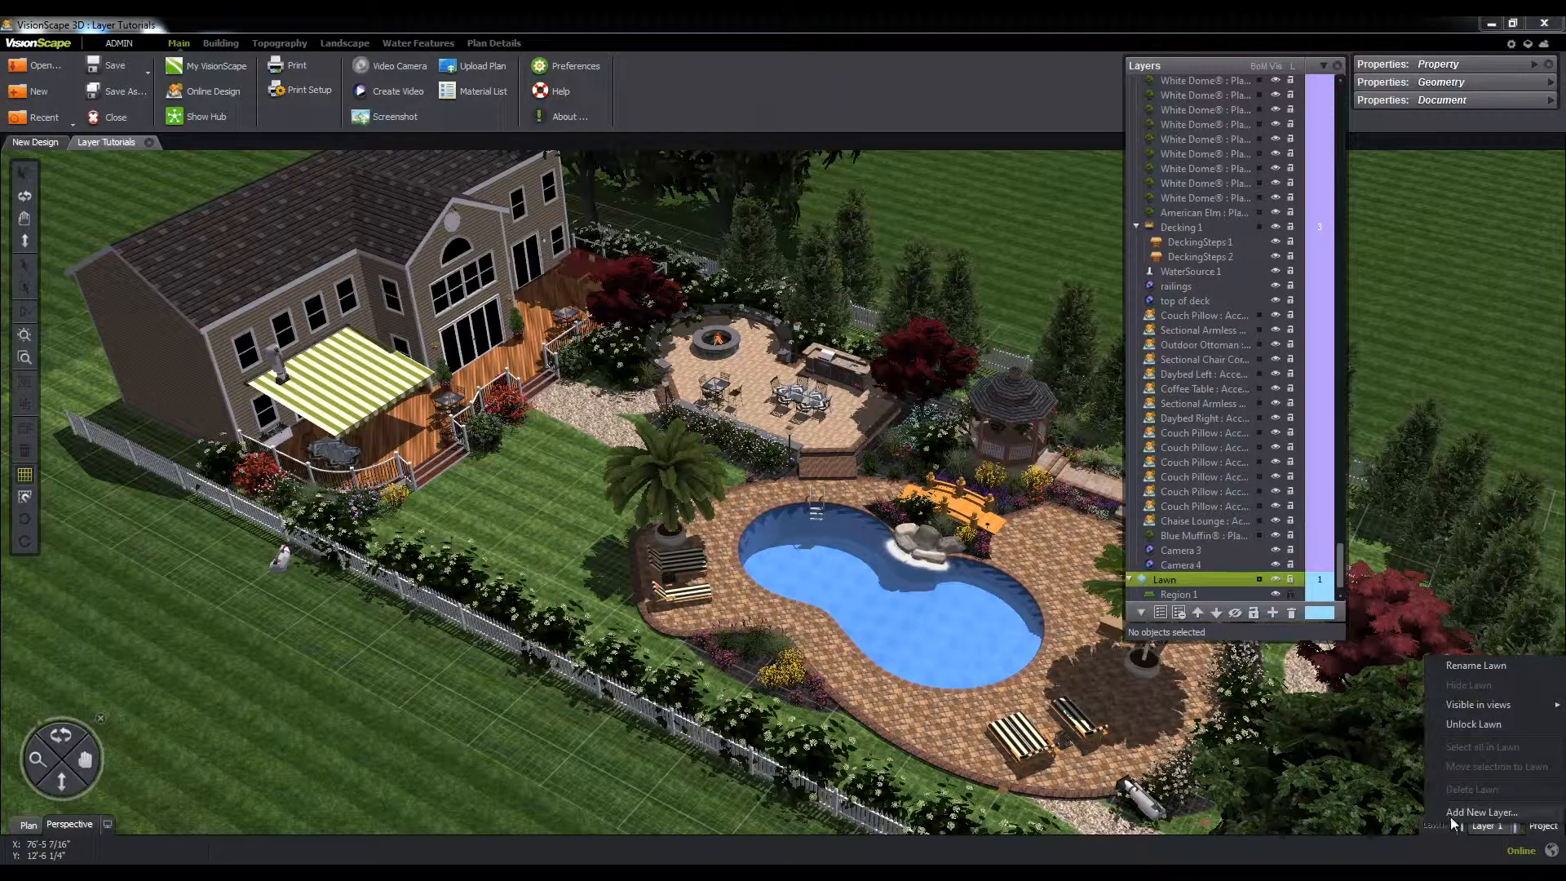
click(1475, 811)
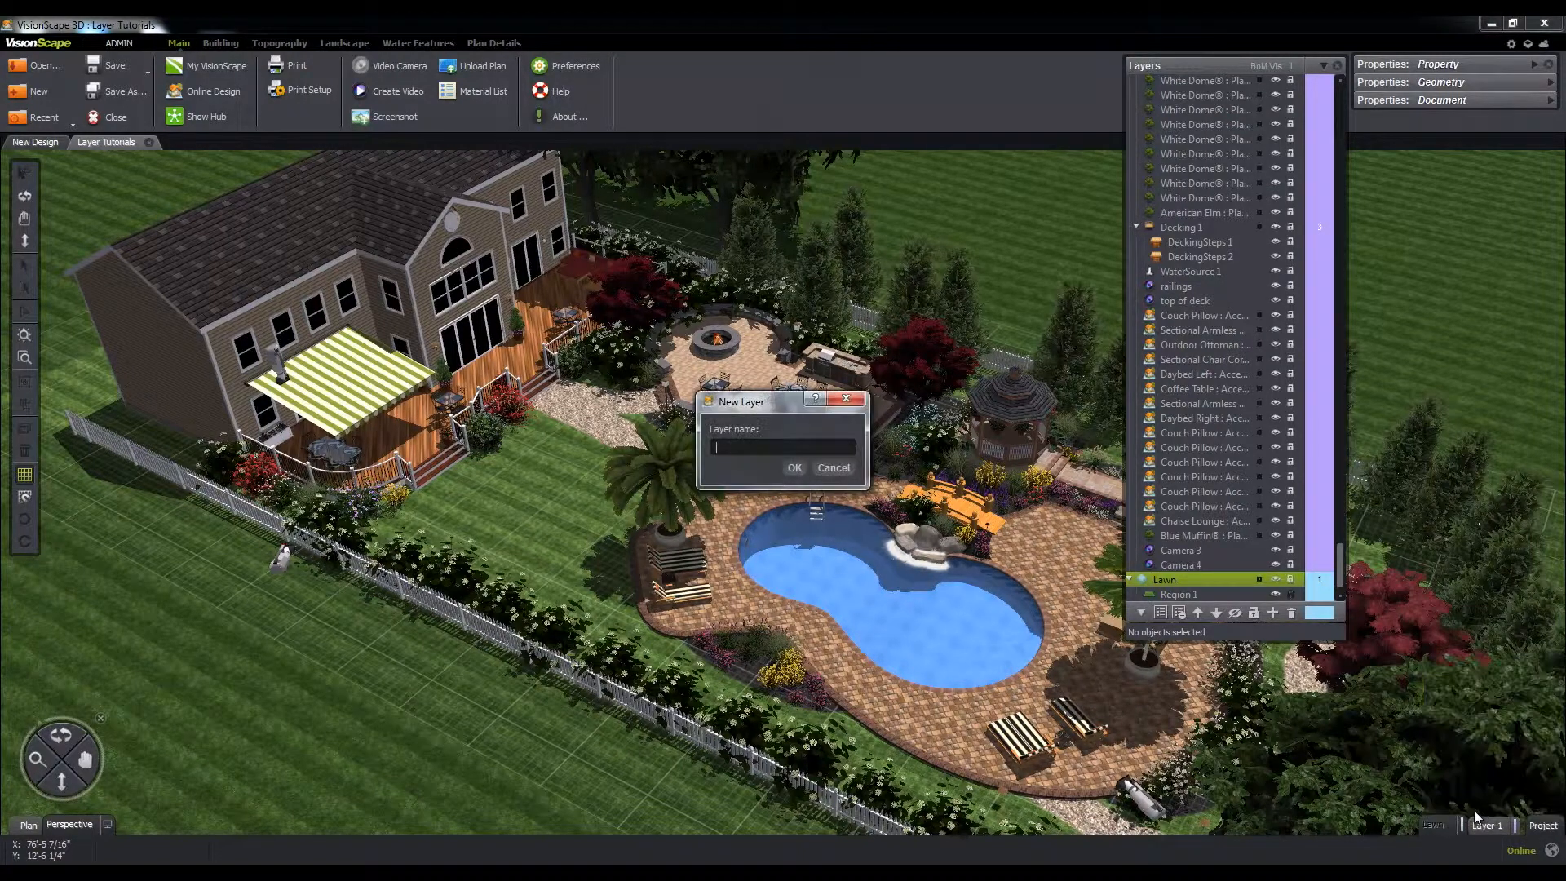
text(Hpo)
key(BackSpace)
key(BackSpace)
text(ouse)
click(794, 469)
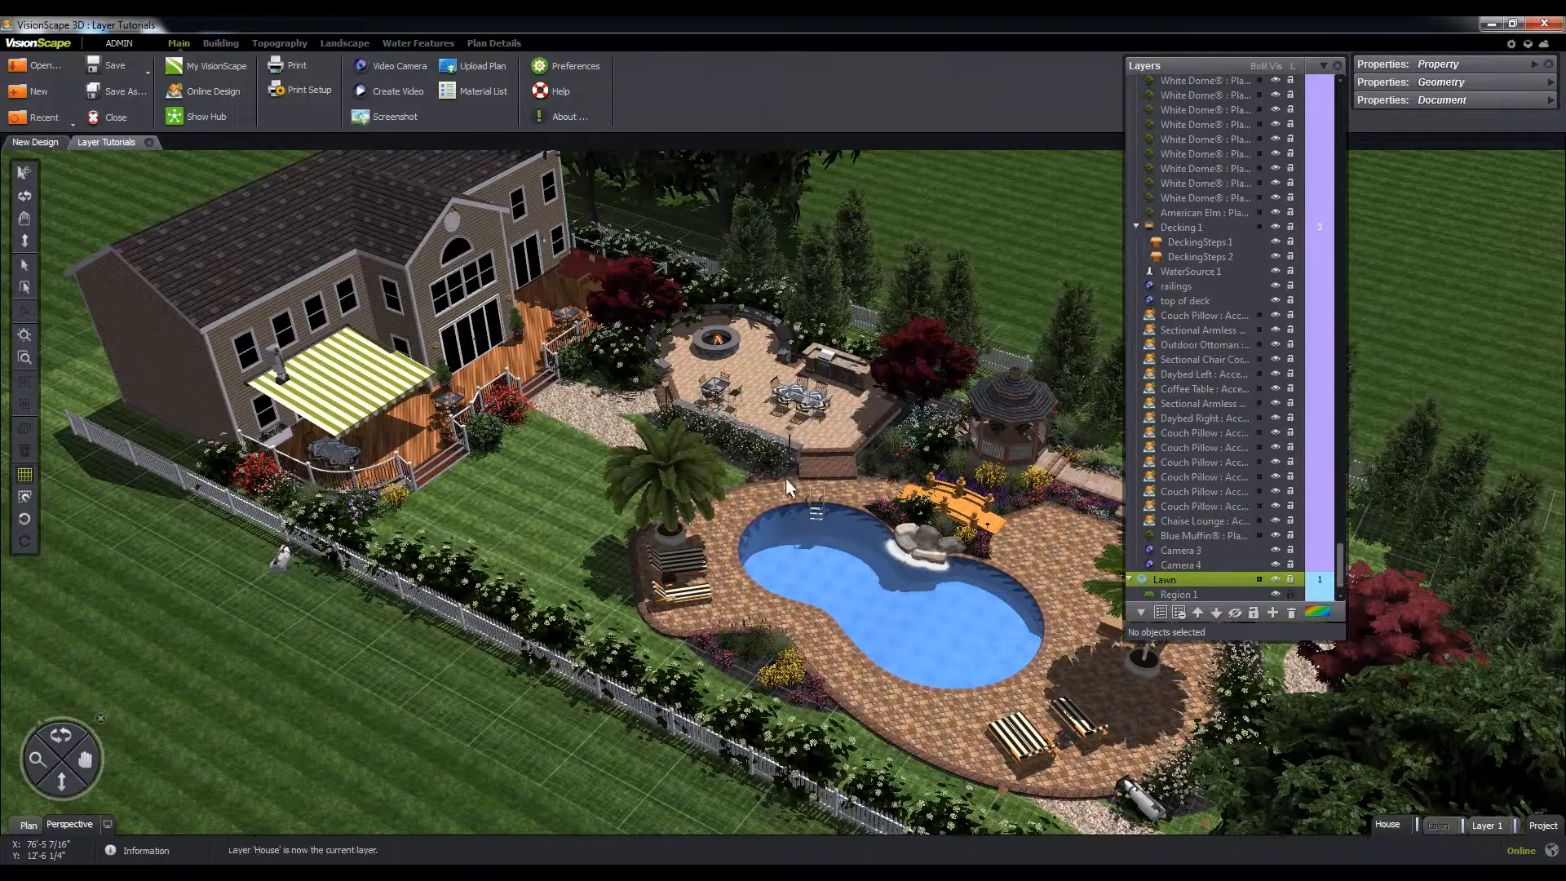
Select the house and move it to the House layer.
click(312, 240)
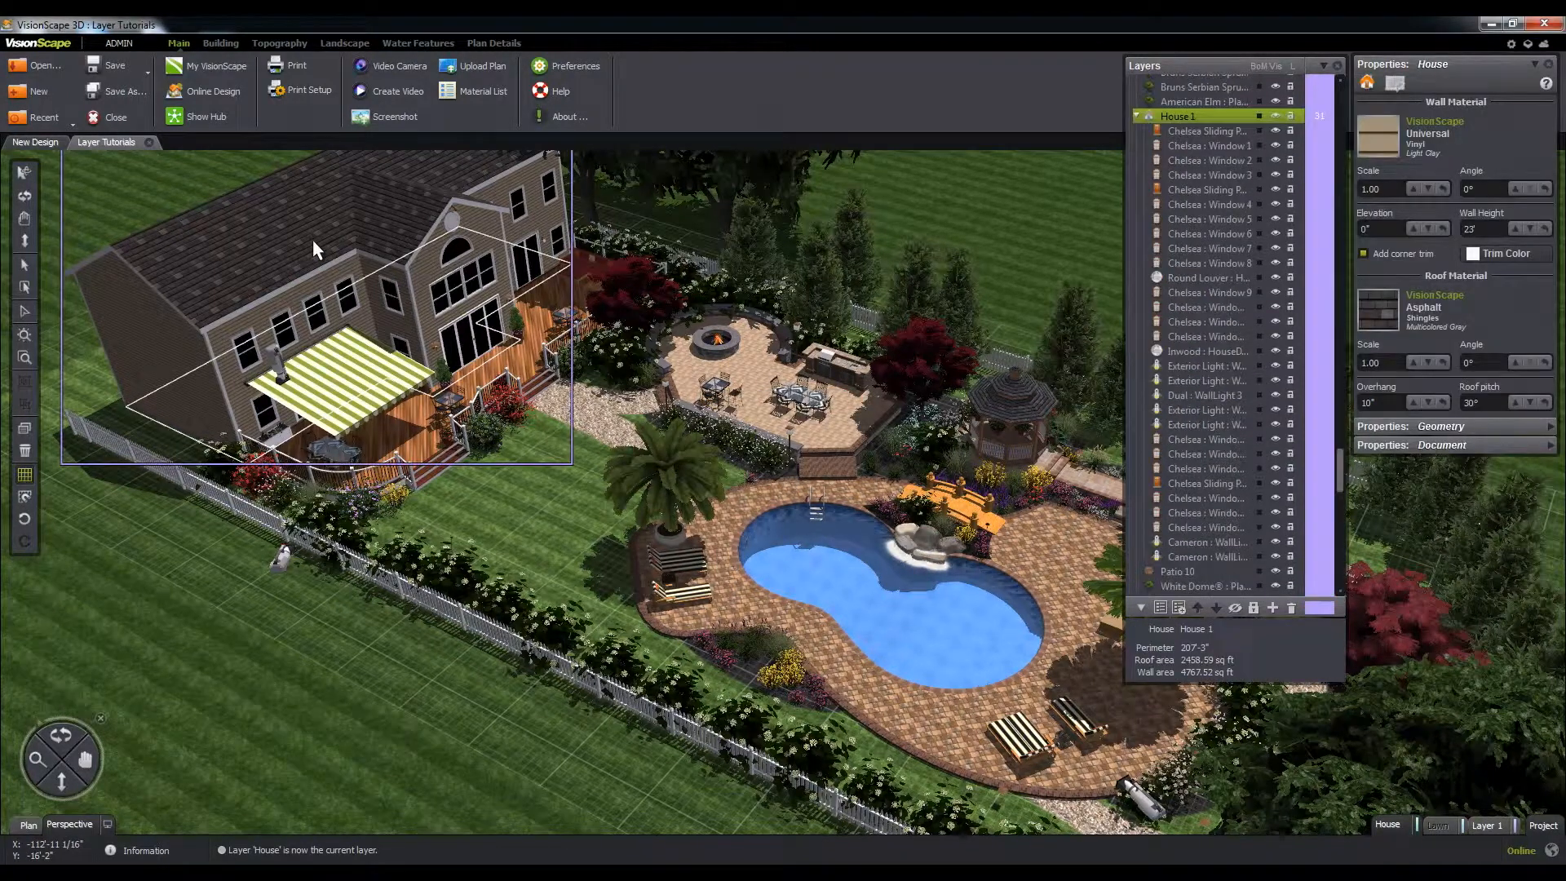
right_click(1388, 824)
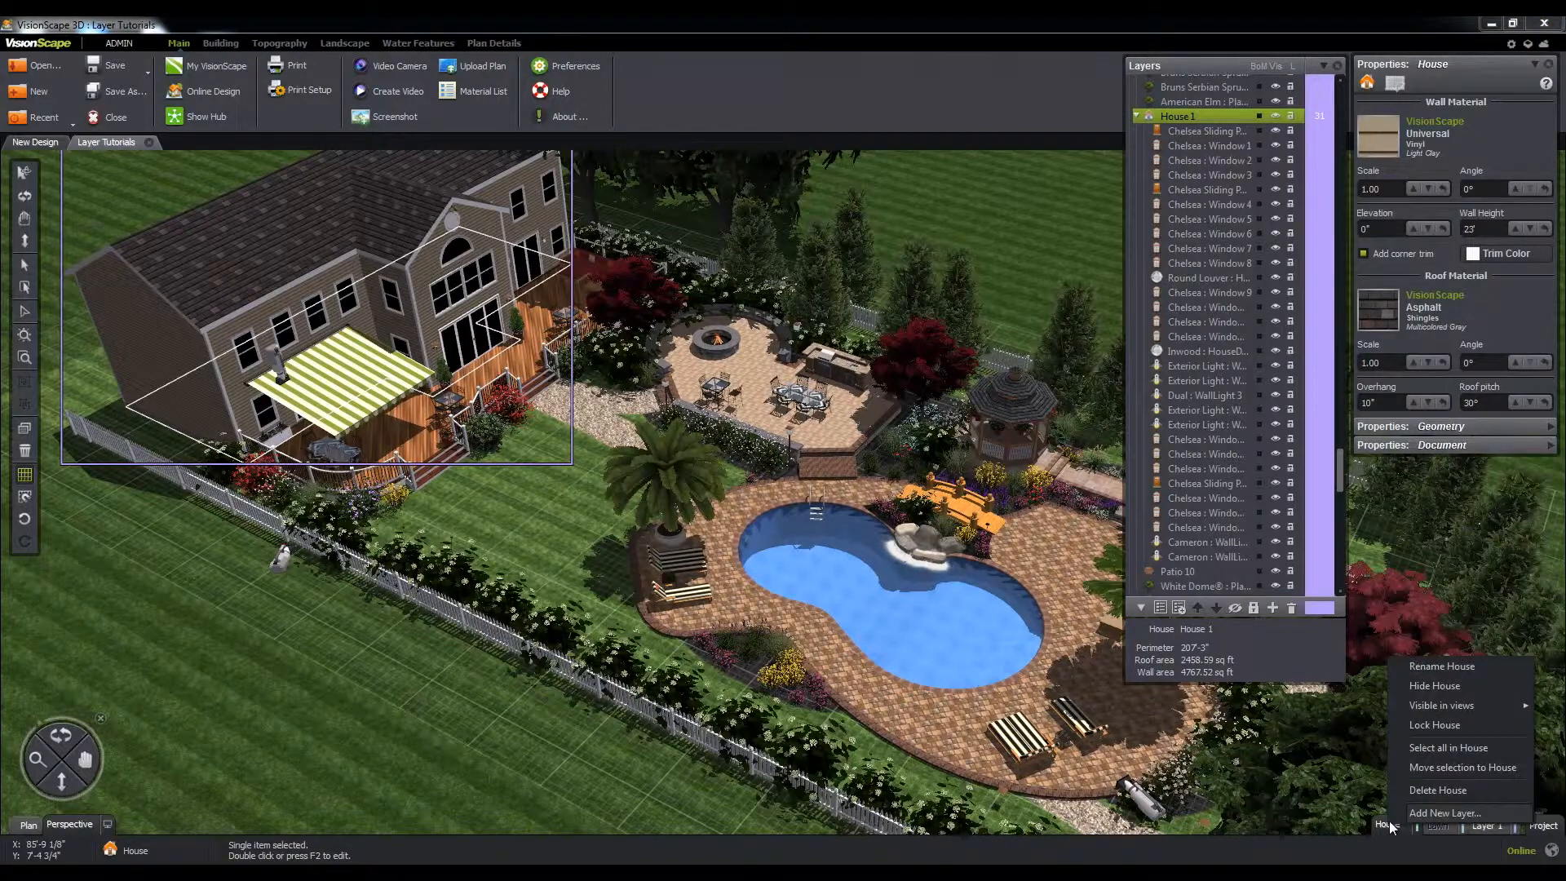
click(1426, 771)
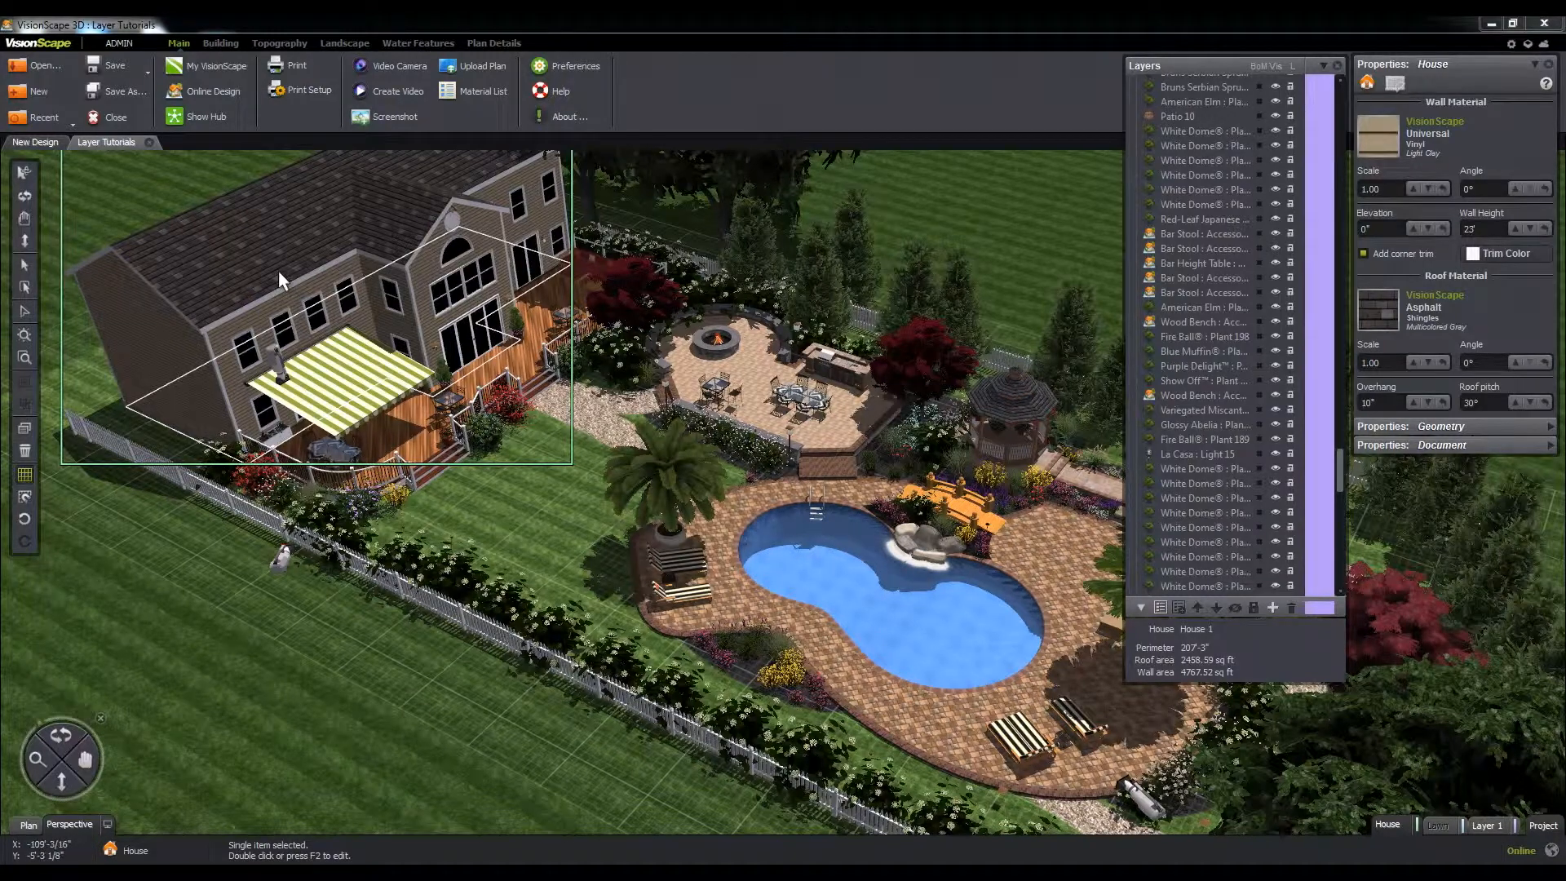
Select several of the house's upper windows one after another to examine their entries under the House layer.
click(243, 347)
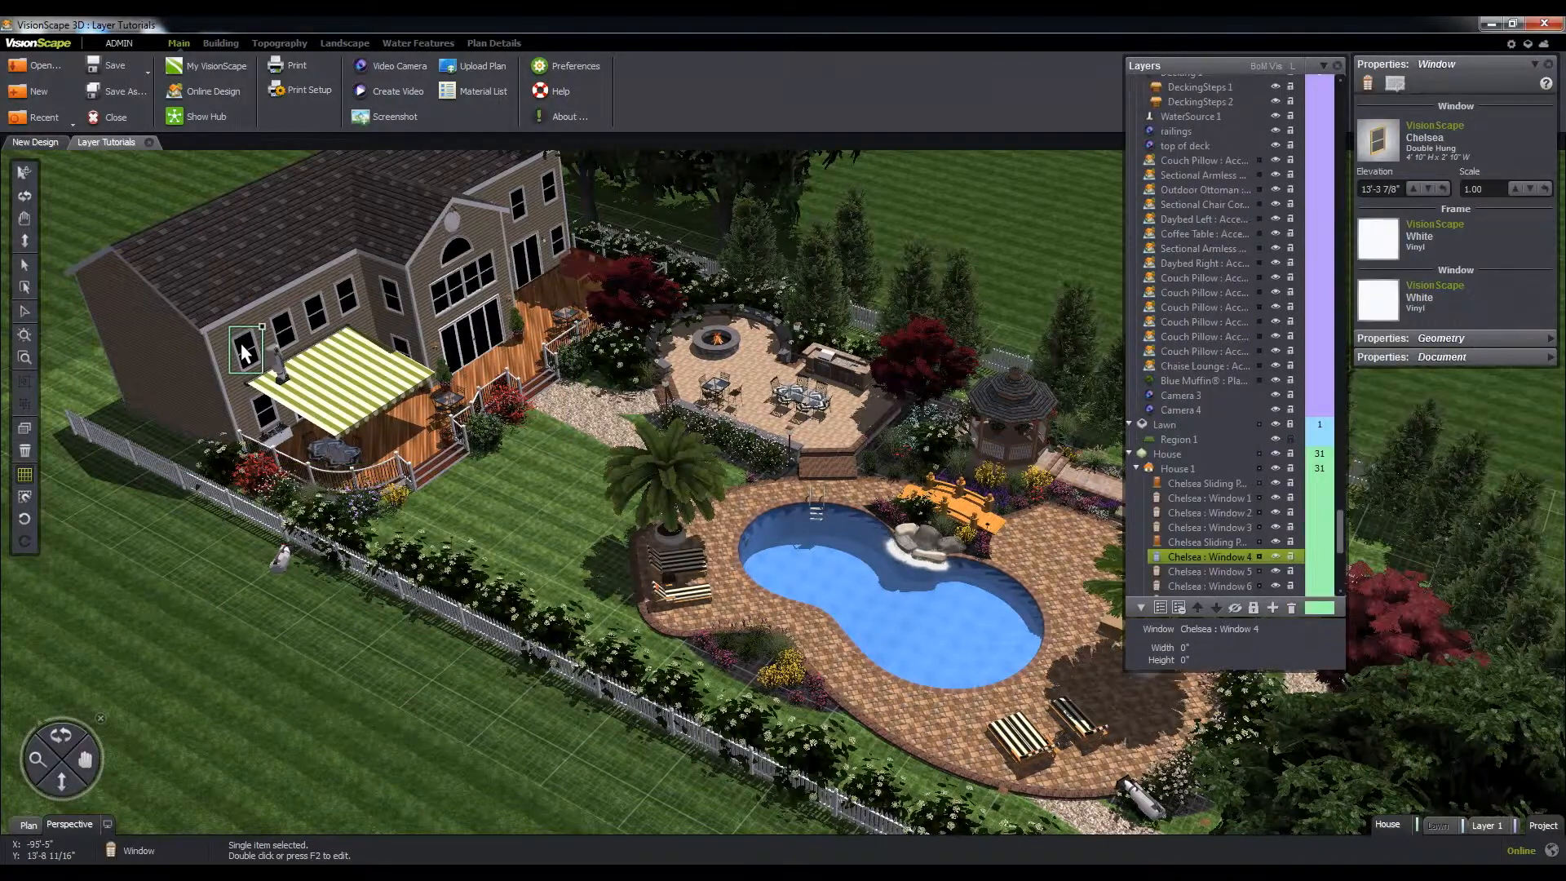
click(283, 328)
click(316, 310)
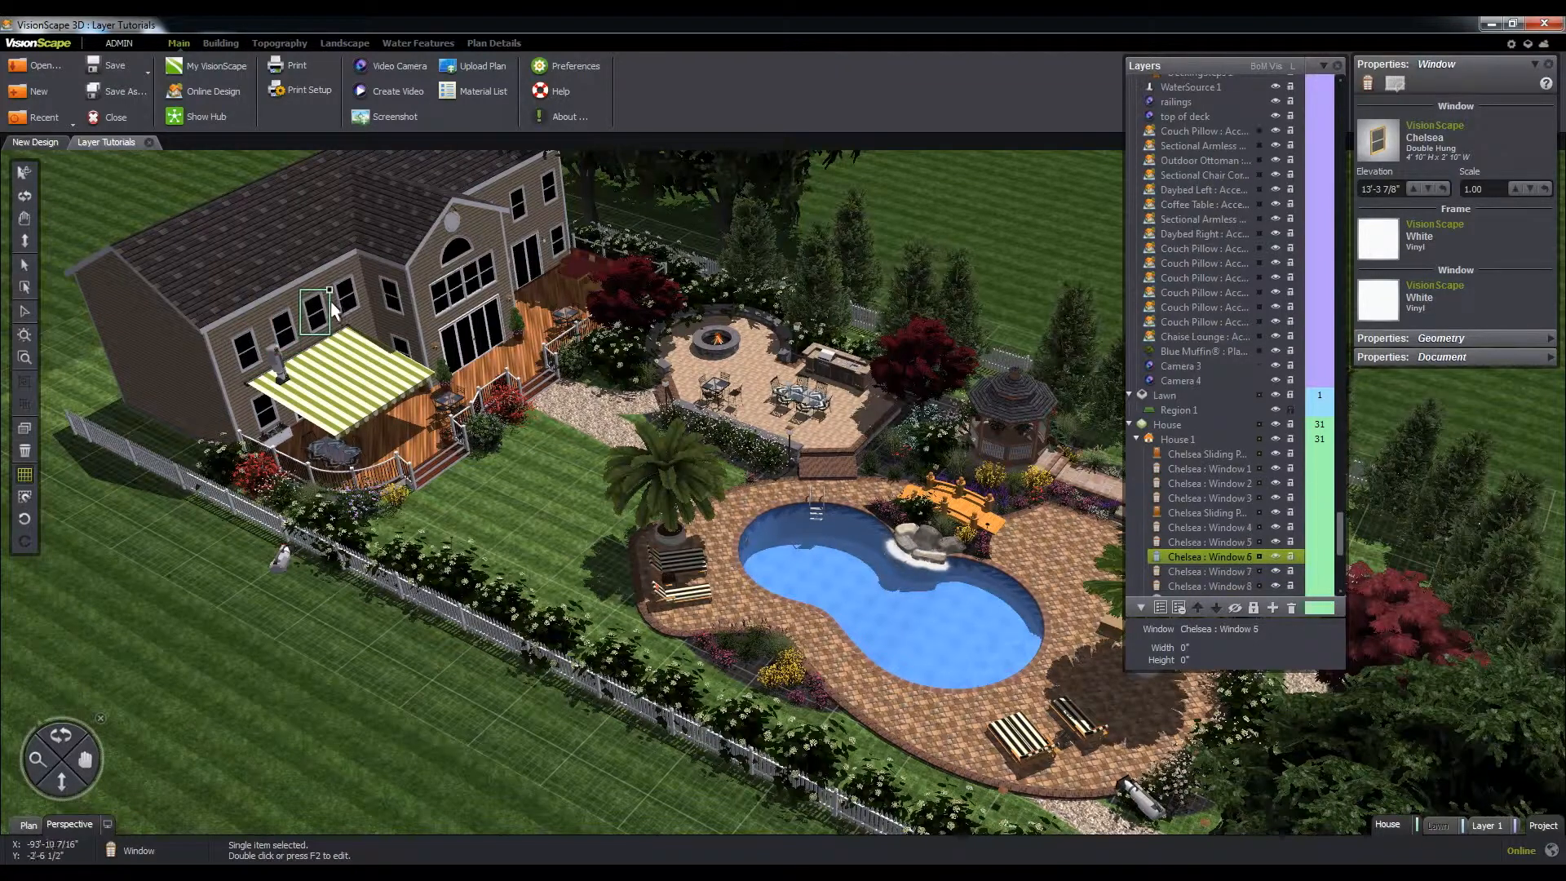
click(346, 295)
click(449, 291)
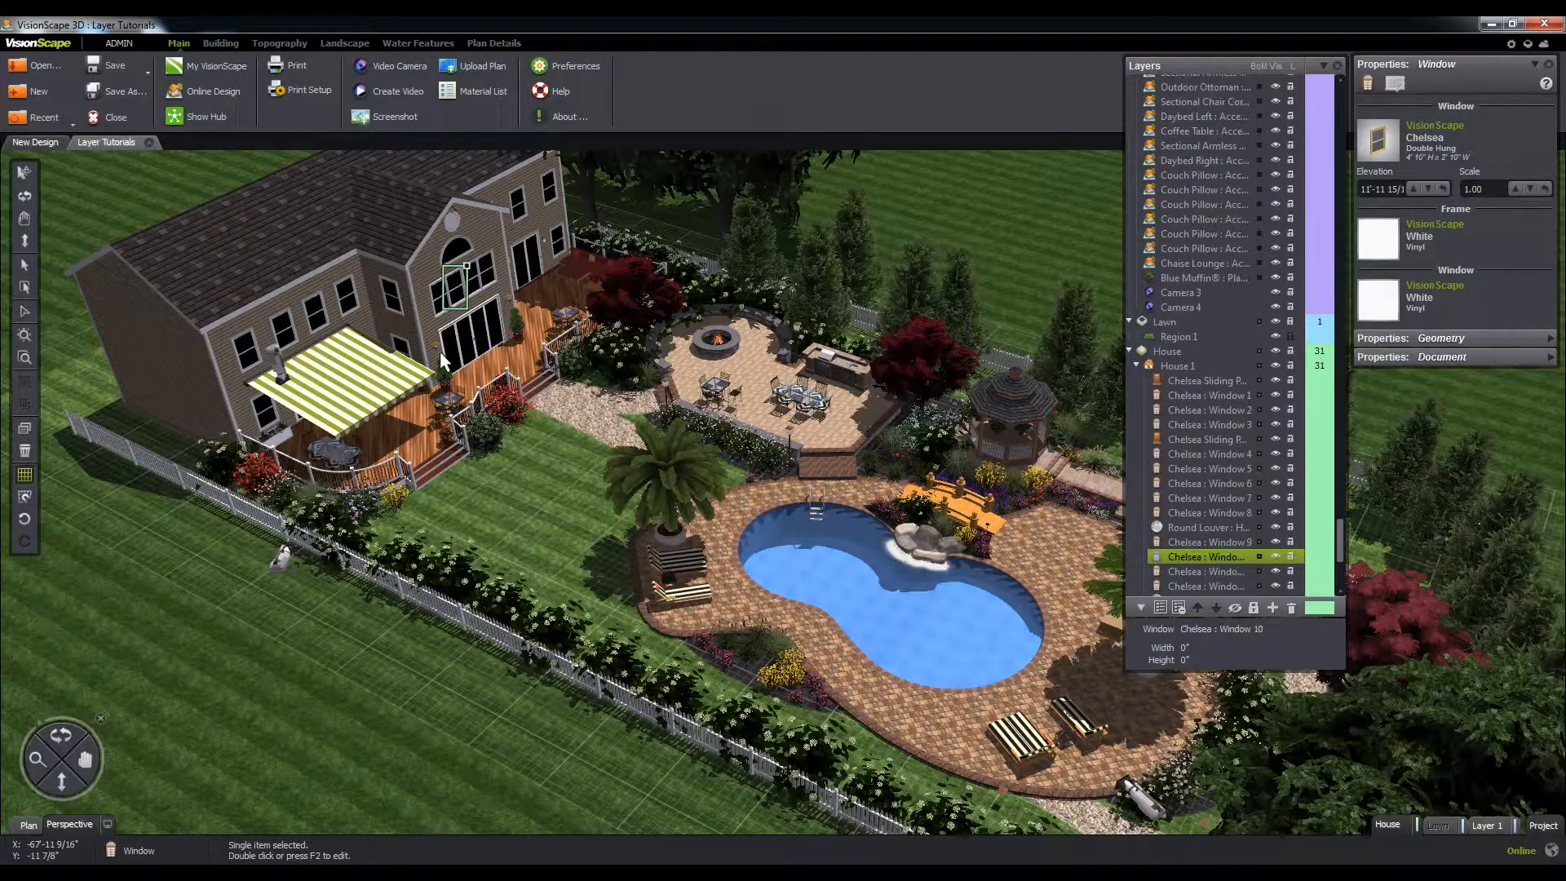
Select Chelsea : Window 5 and toggle its visibility, and hide the whole House 1 object.
click(1226, 468)
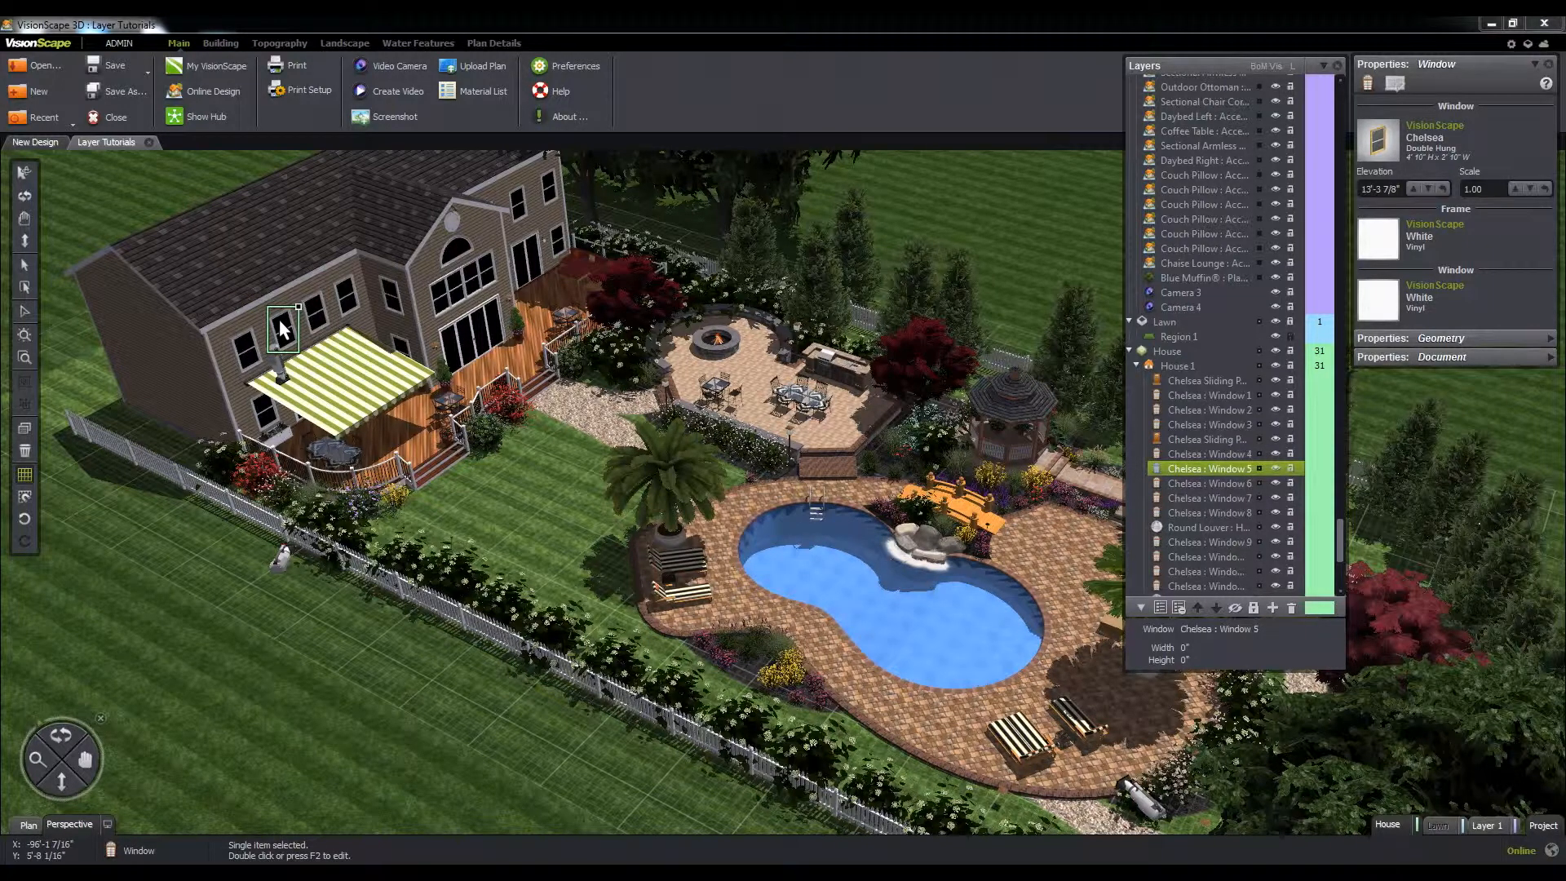
click(1275, 468)
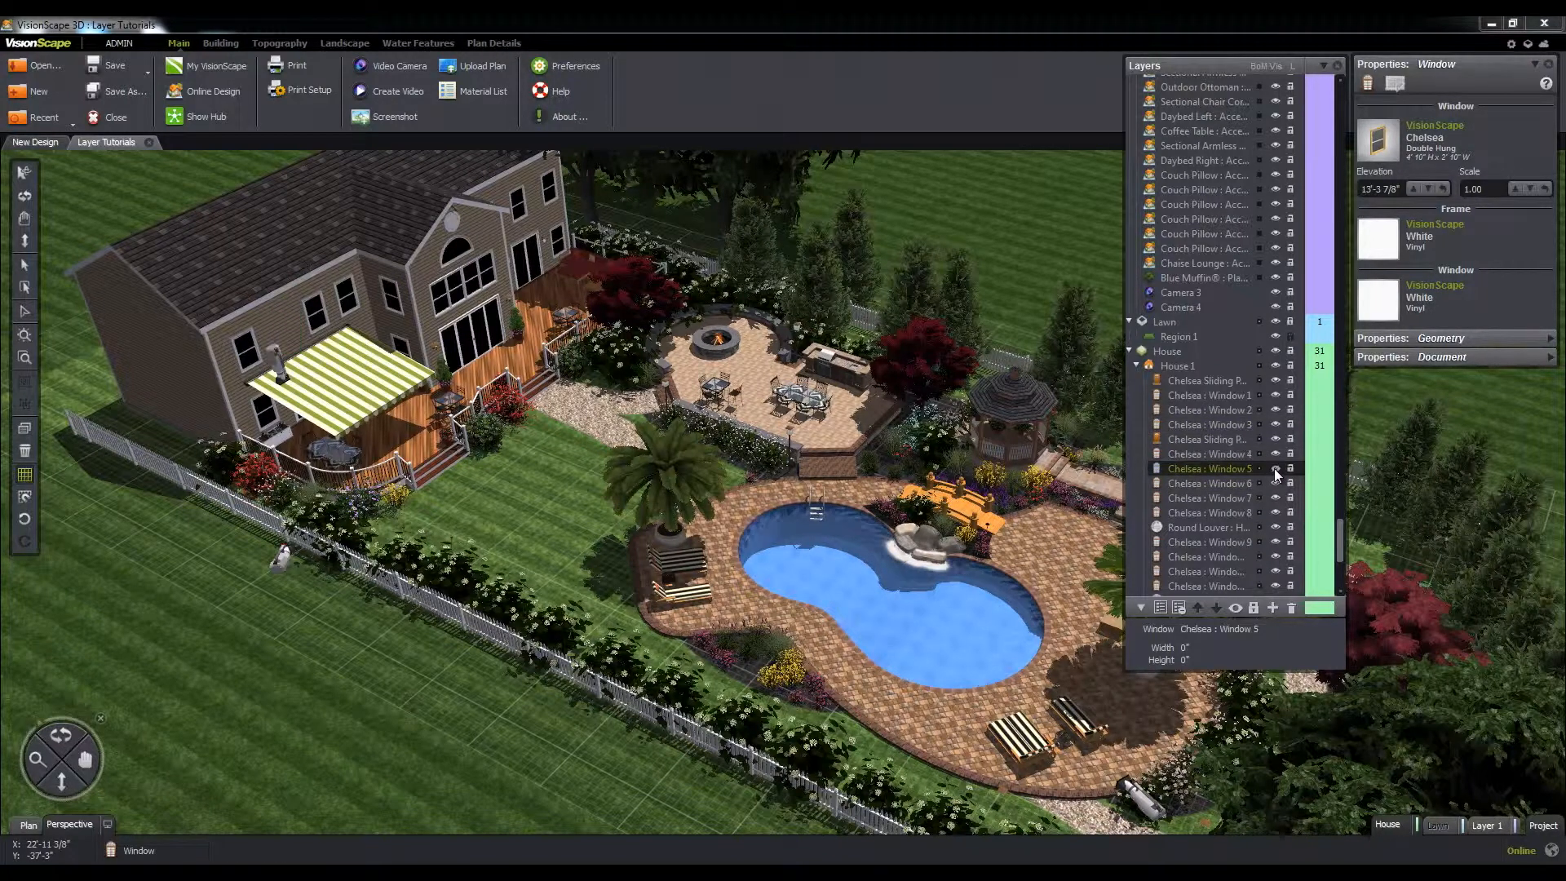
click(1276, 365)
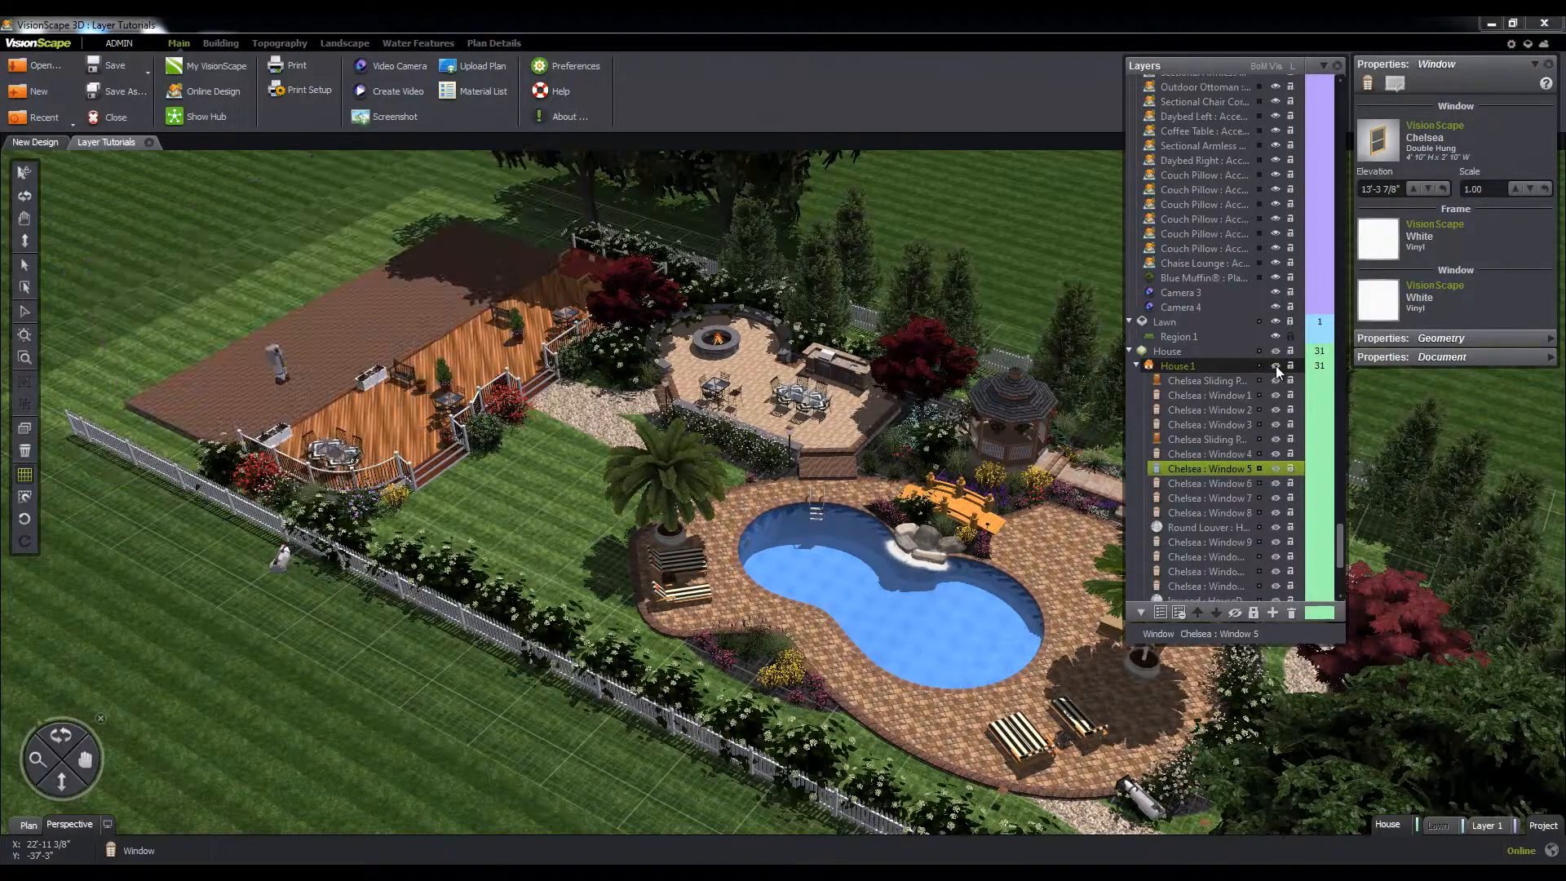
Select the dark red brick patio beneath the hidden house and move it to the House layer.
click(376, 315)
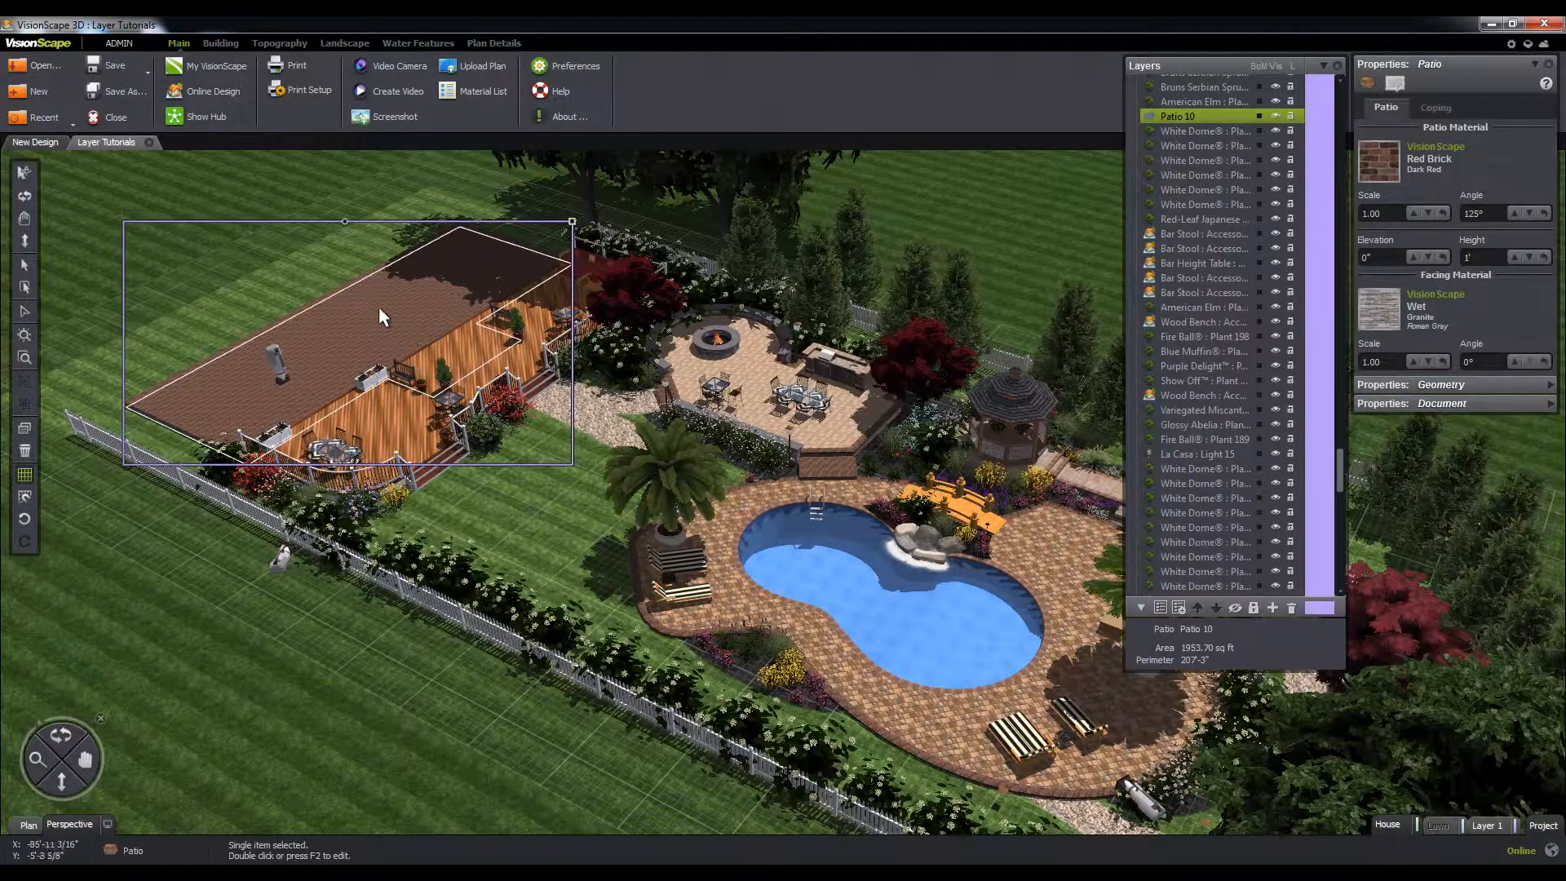
right_click(1387, 822)
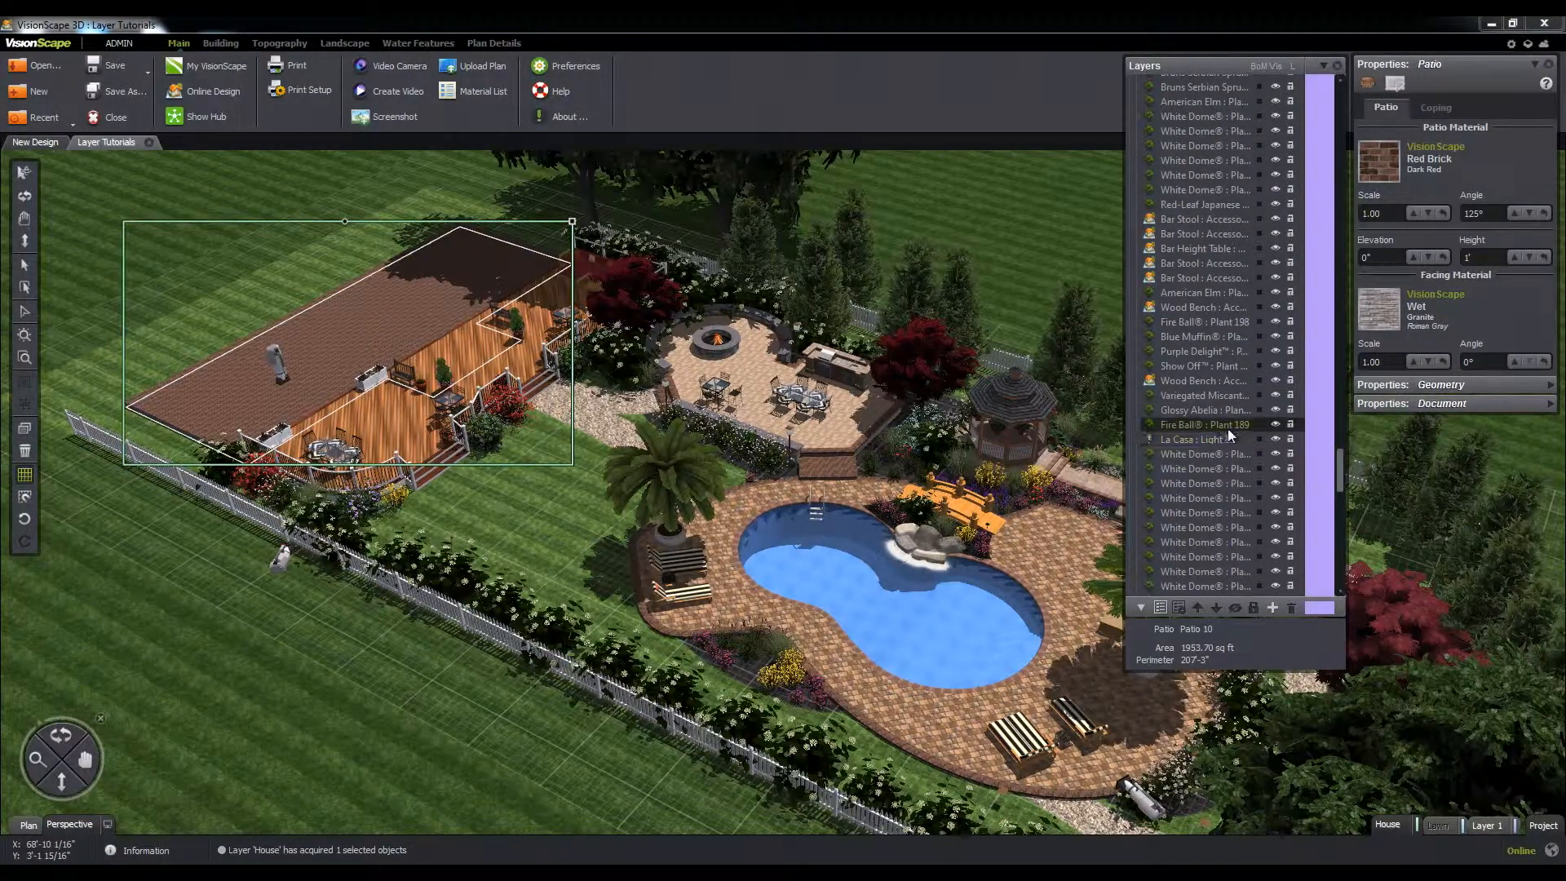
Hide the House layer and show it again, and lock the layer.
right_click(1387, 825)
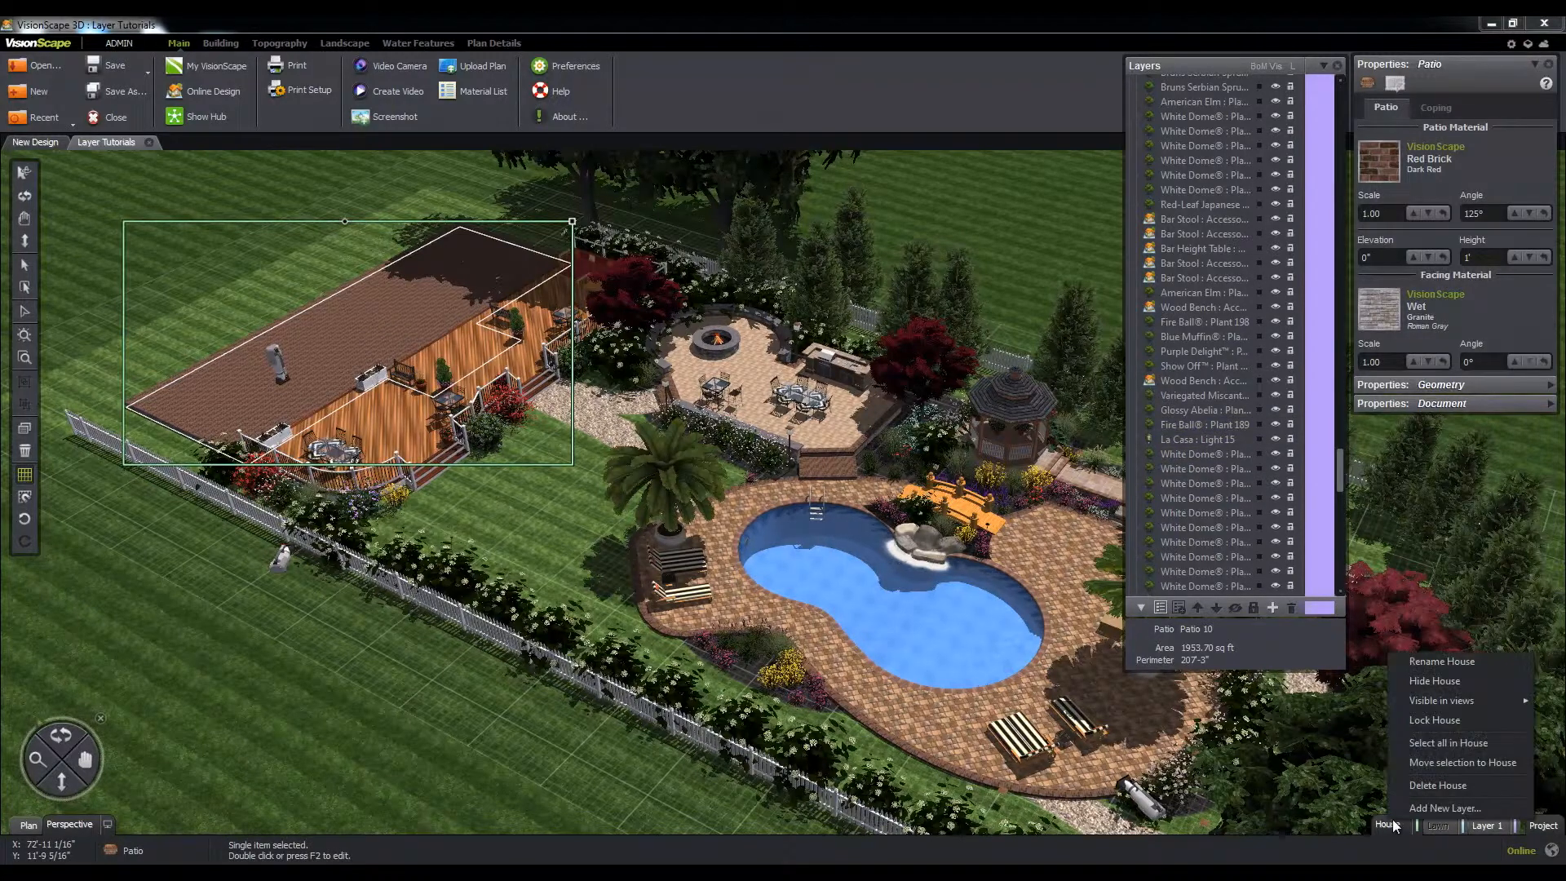
click(1423, 683)
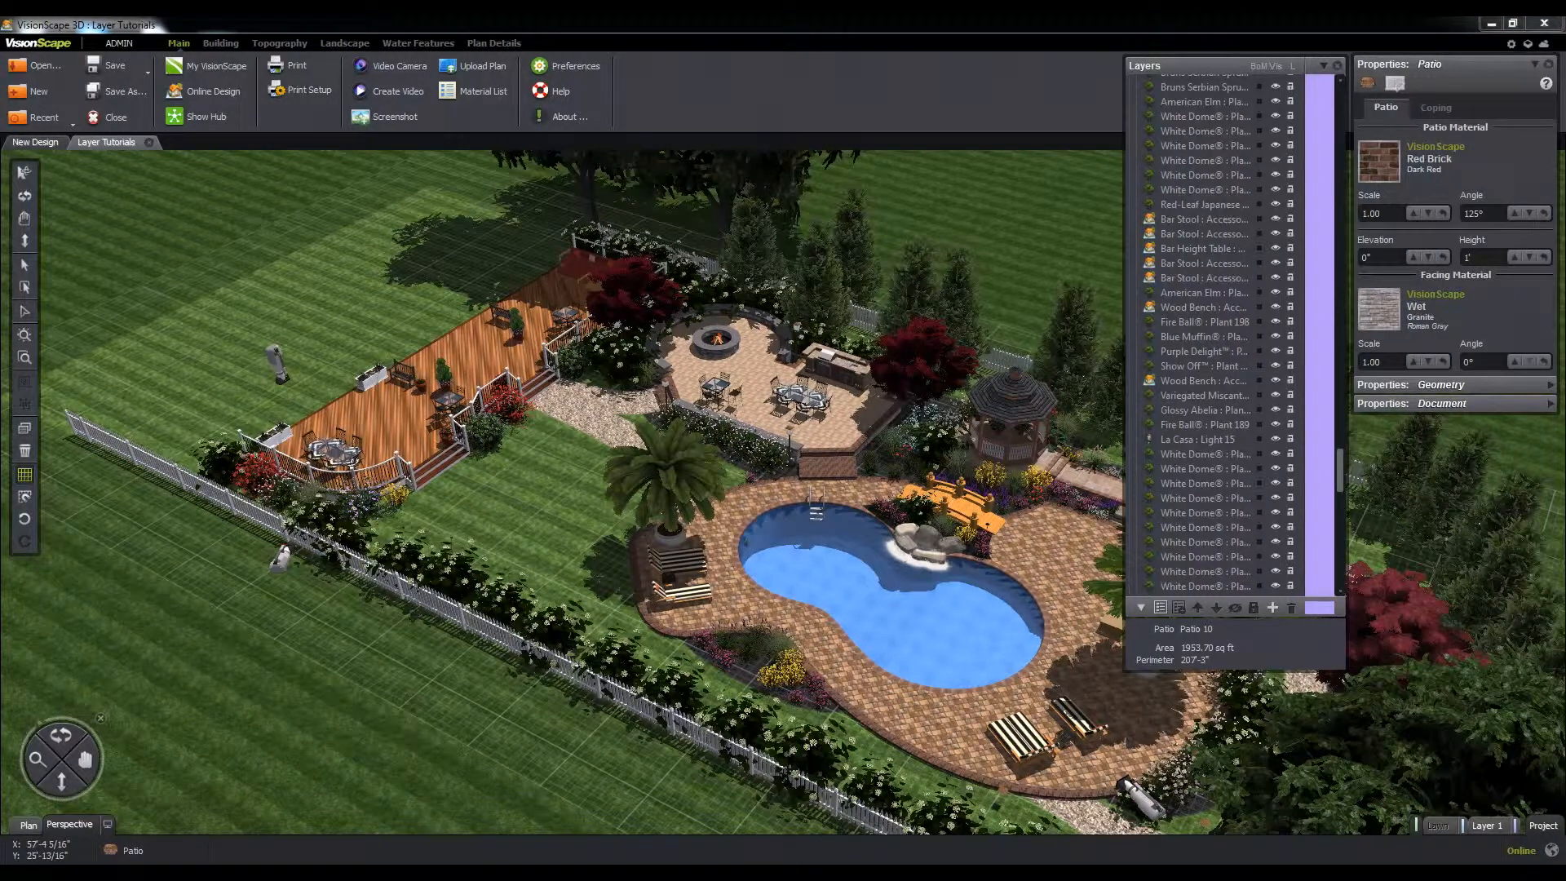
right_click(1417, 824)
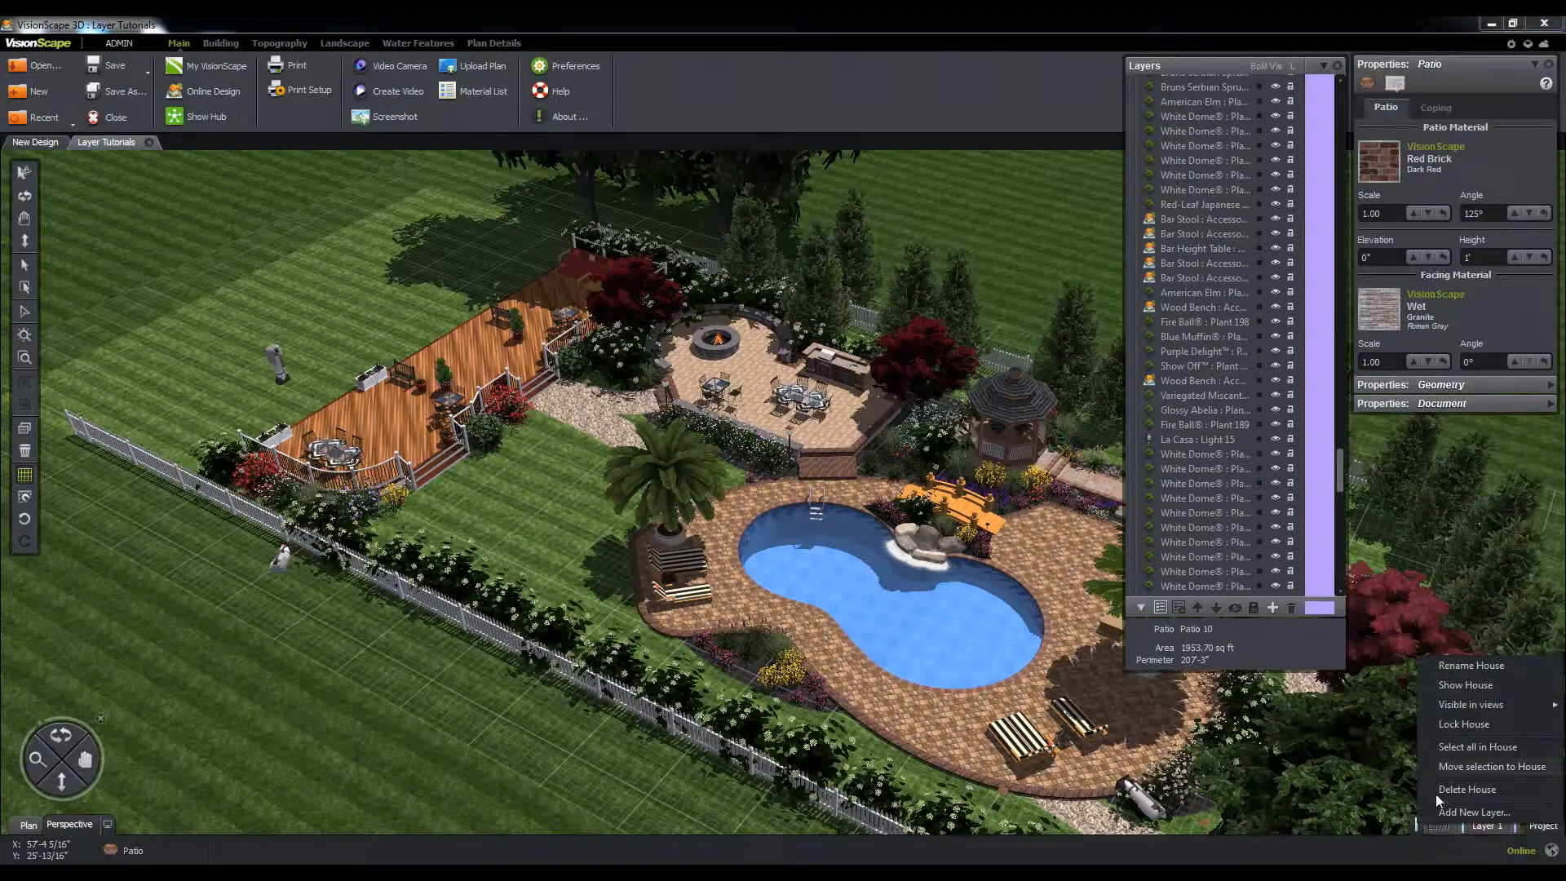
click(1455, 684)
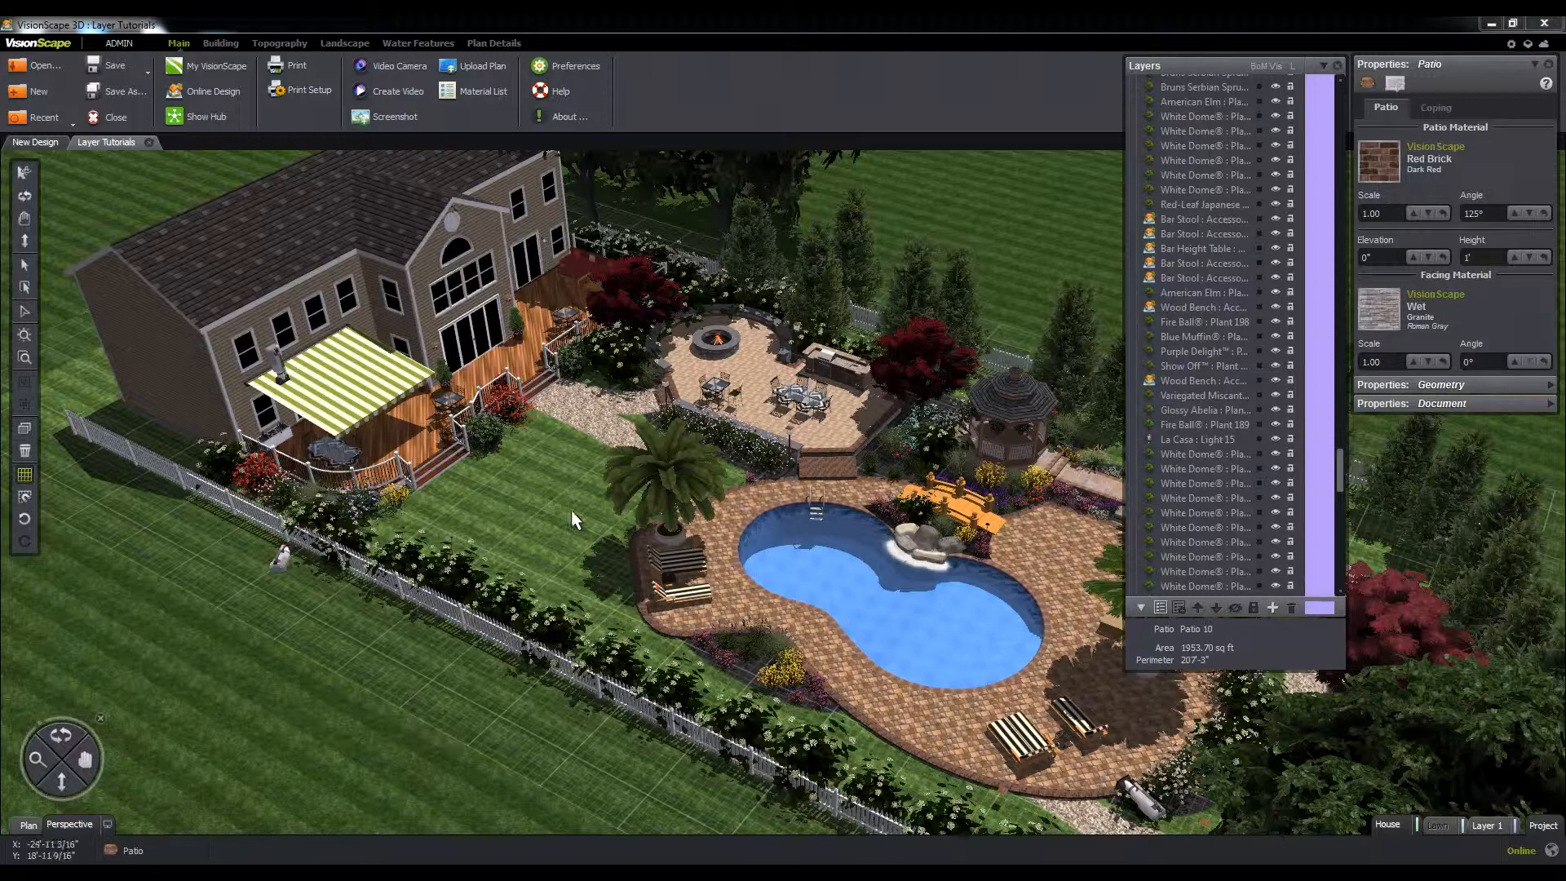
right_click(1392, 825)
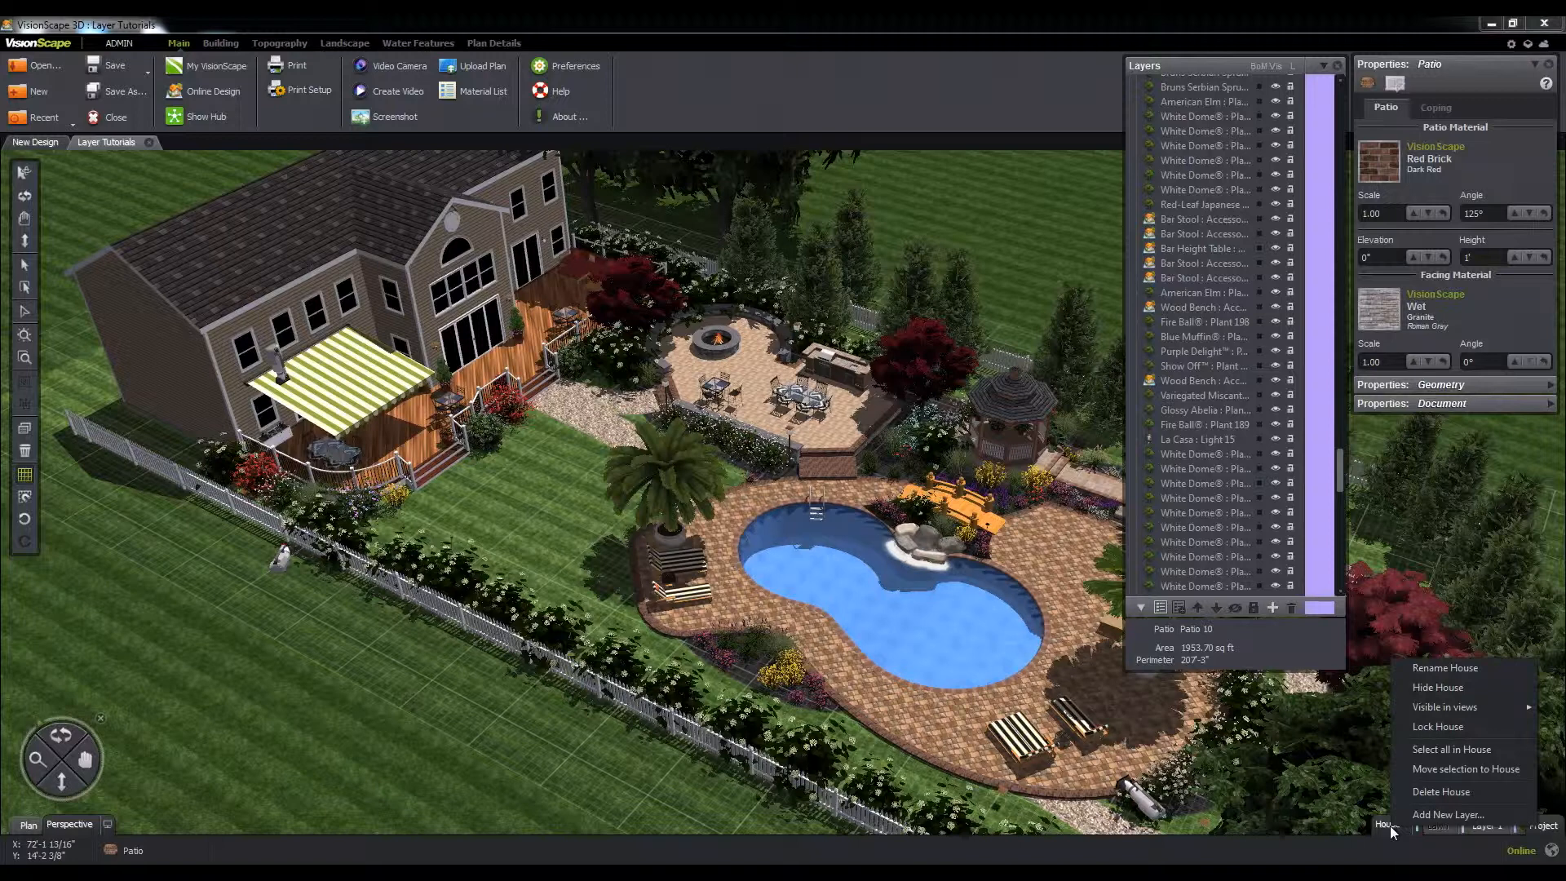
click(1446, 723)
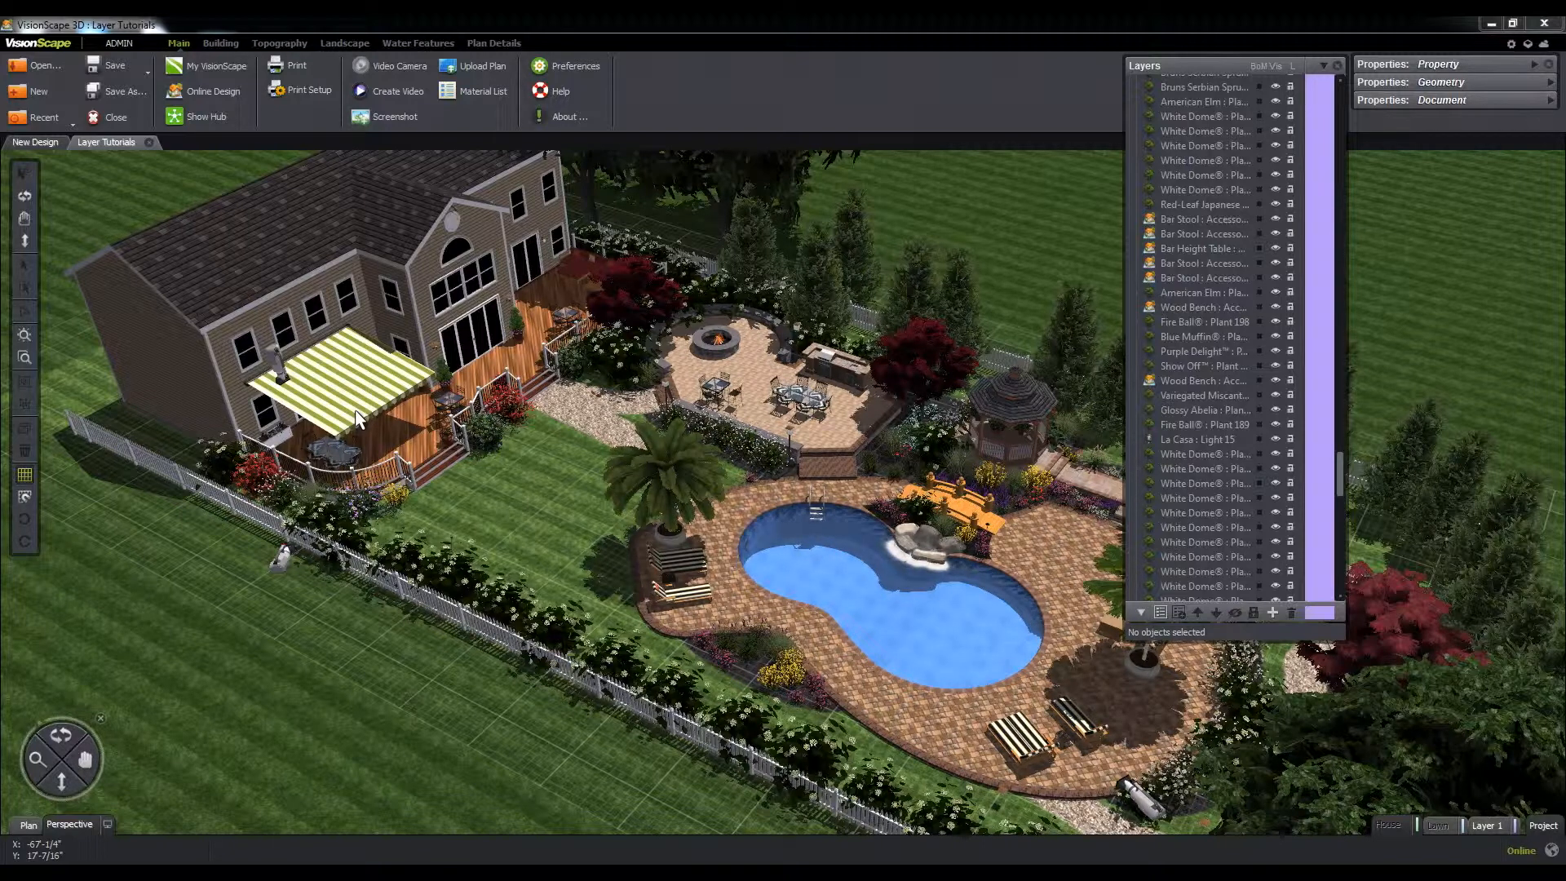
Add a new layer named Plants.
right_click(1387, 828)
click(1400, 815)
text(Plants)
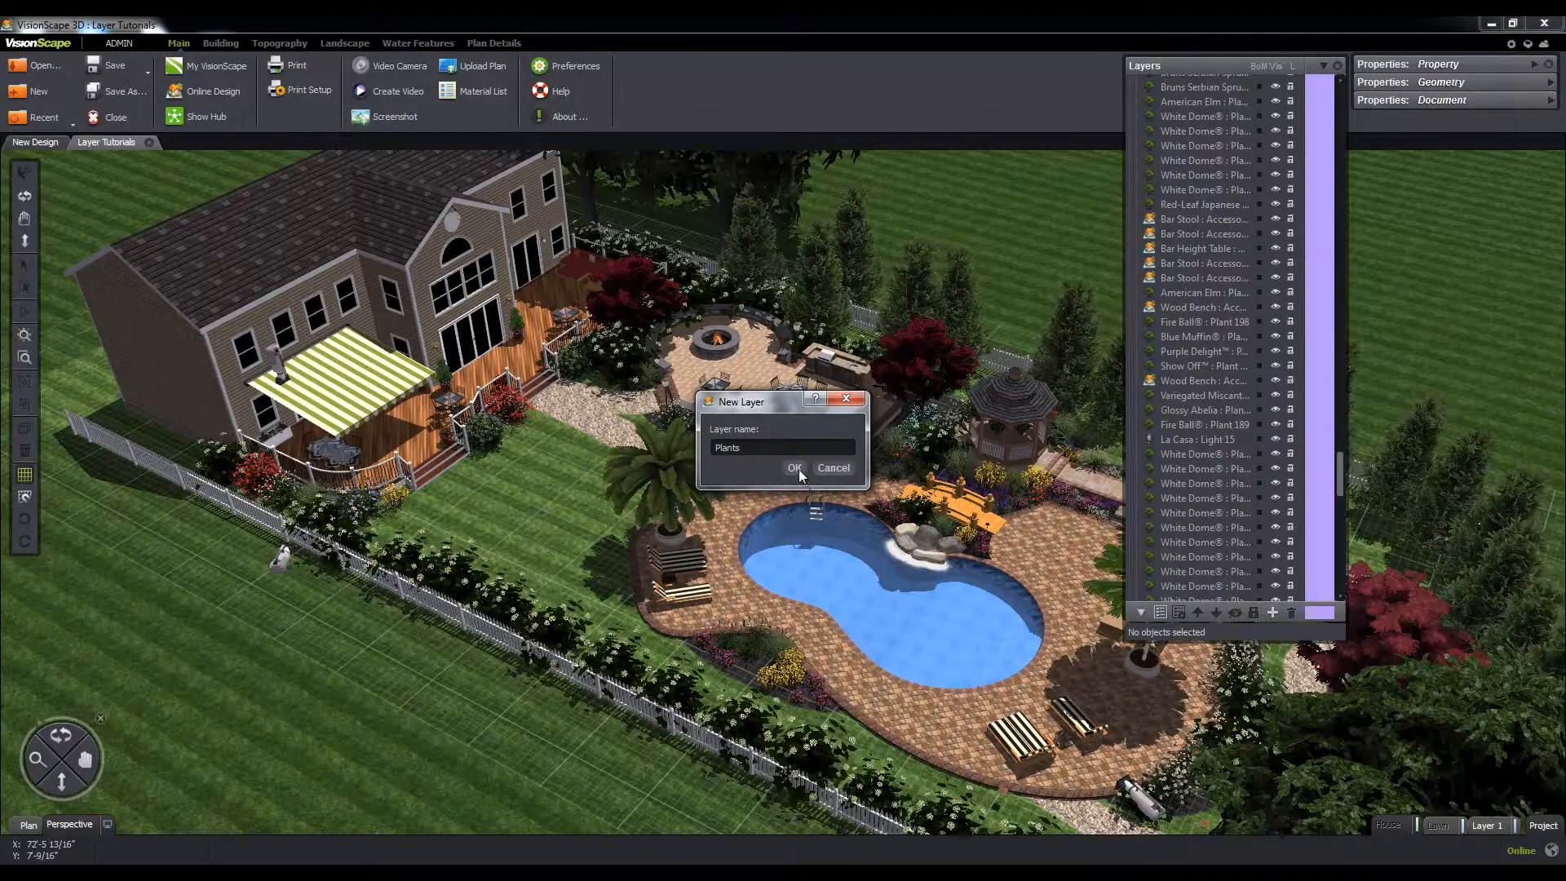
click(796, 469)
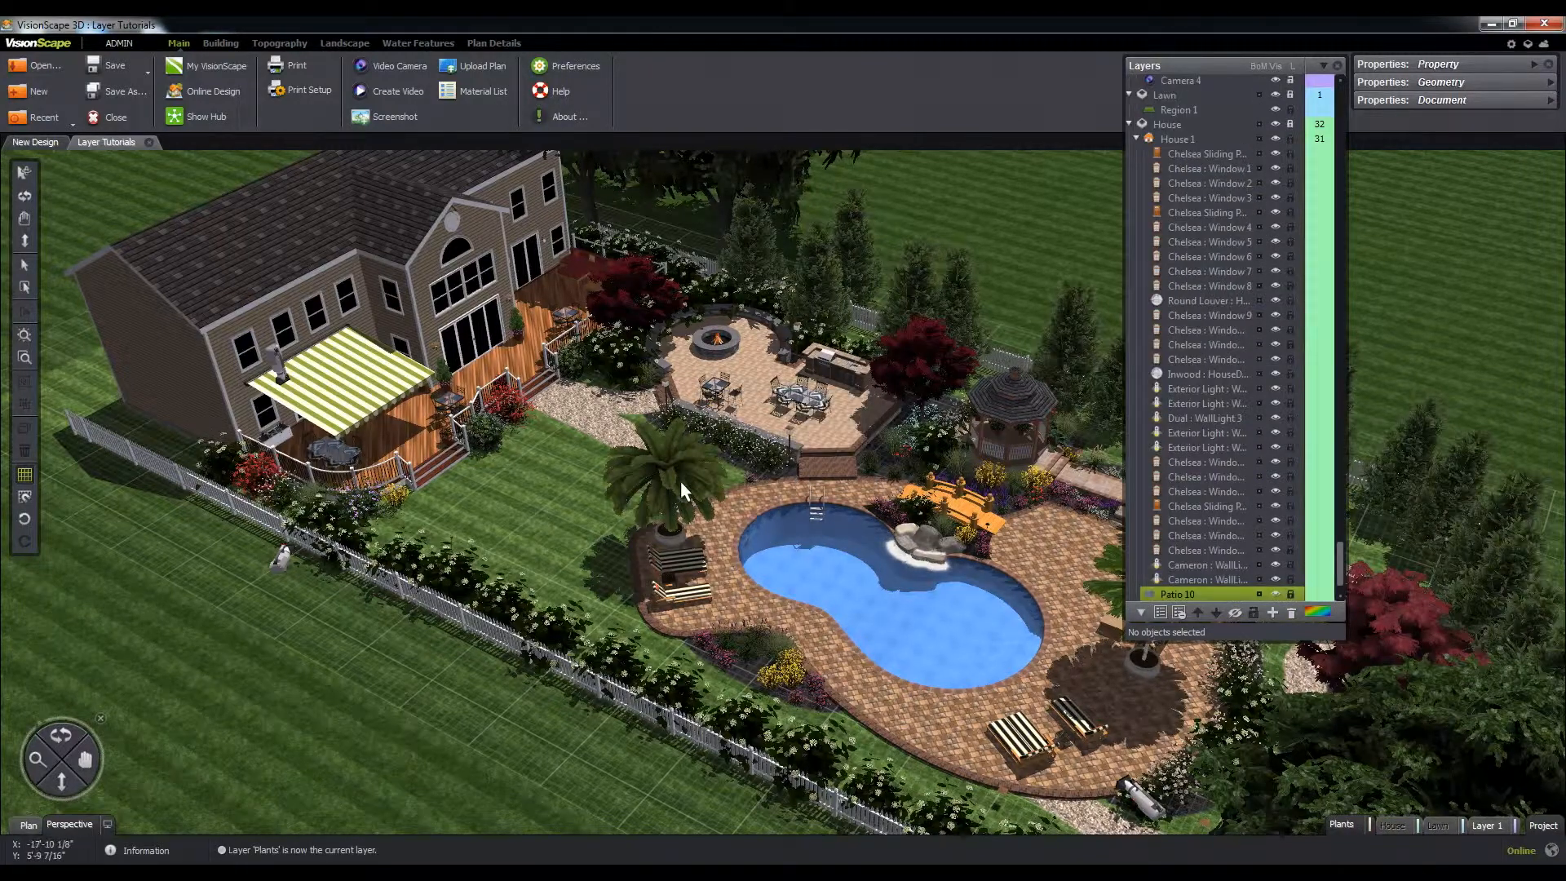
click(497, 599)
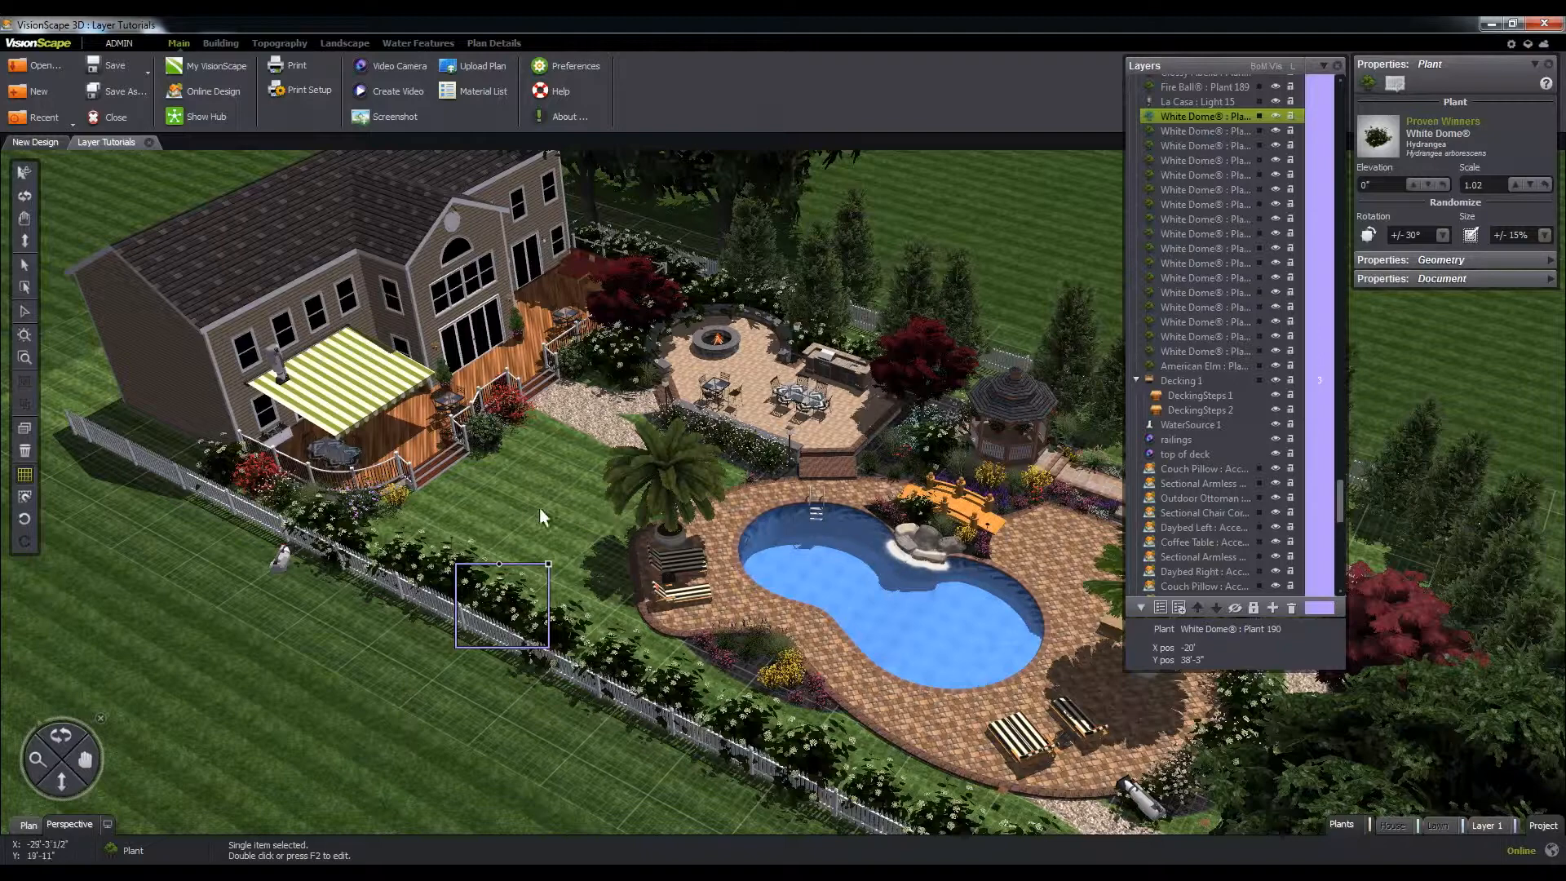
ctrl+click(426, 585)
ctrl+click(420, 570)
ctrl+click(335, 529)
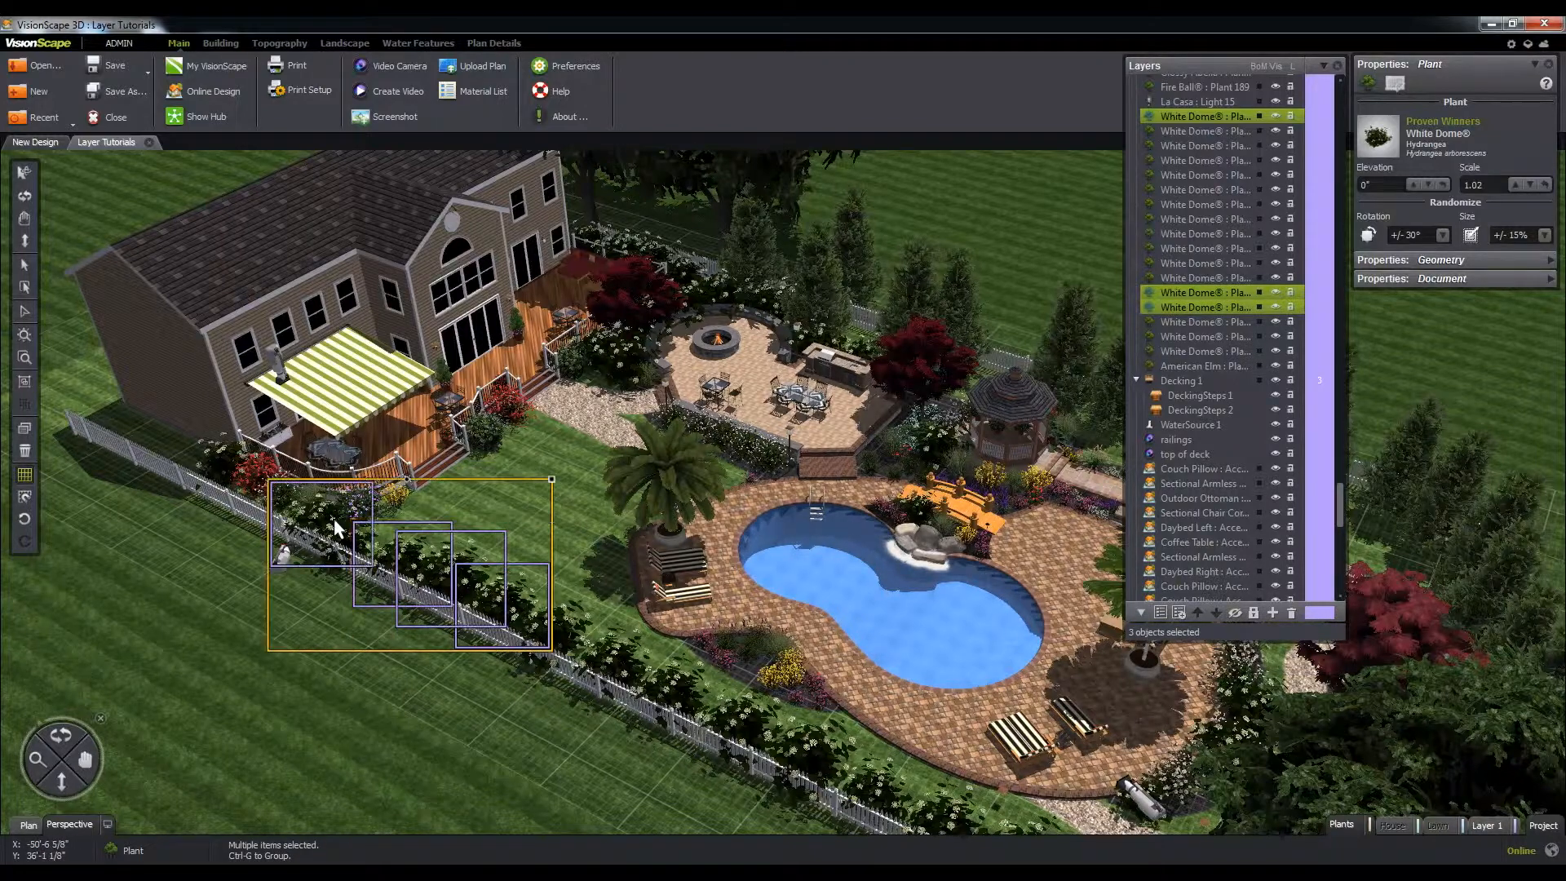
ctrl+click(573, 625)
ctrl+click(627, 652)
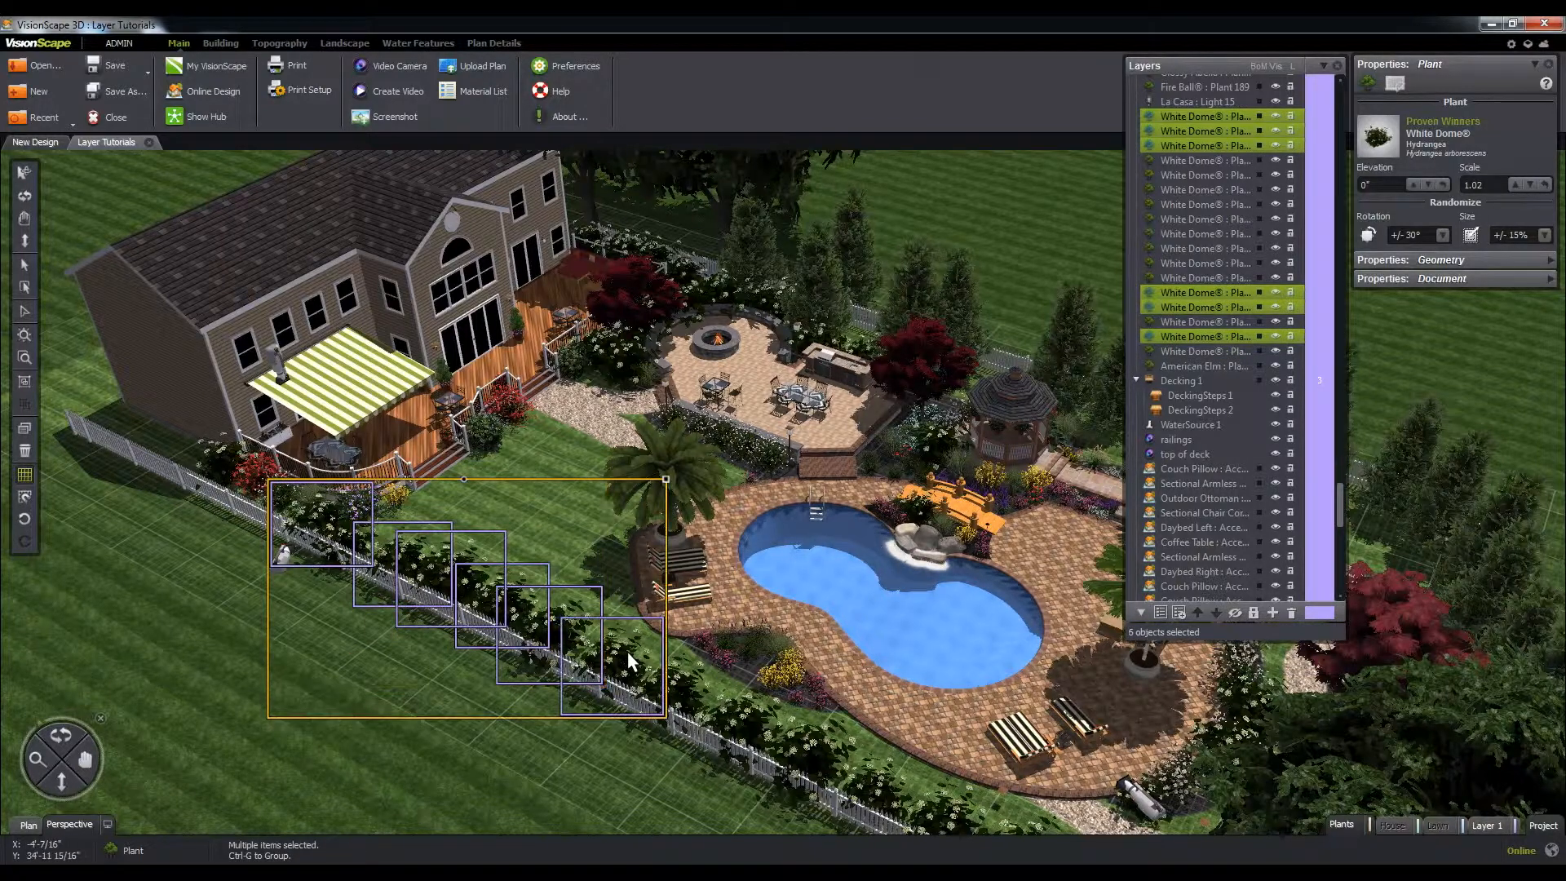
click(242, 657)
Select one White Dome hydrangea along the front fence and extend the selection to all the same plants.
click(458, 579)
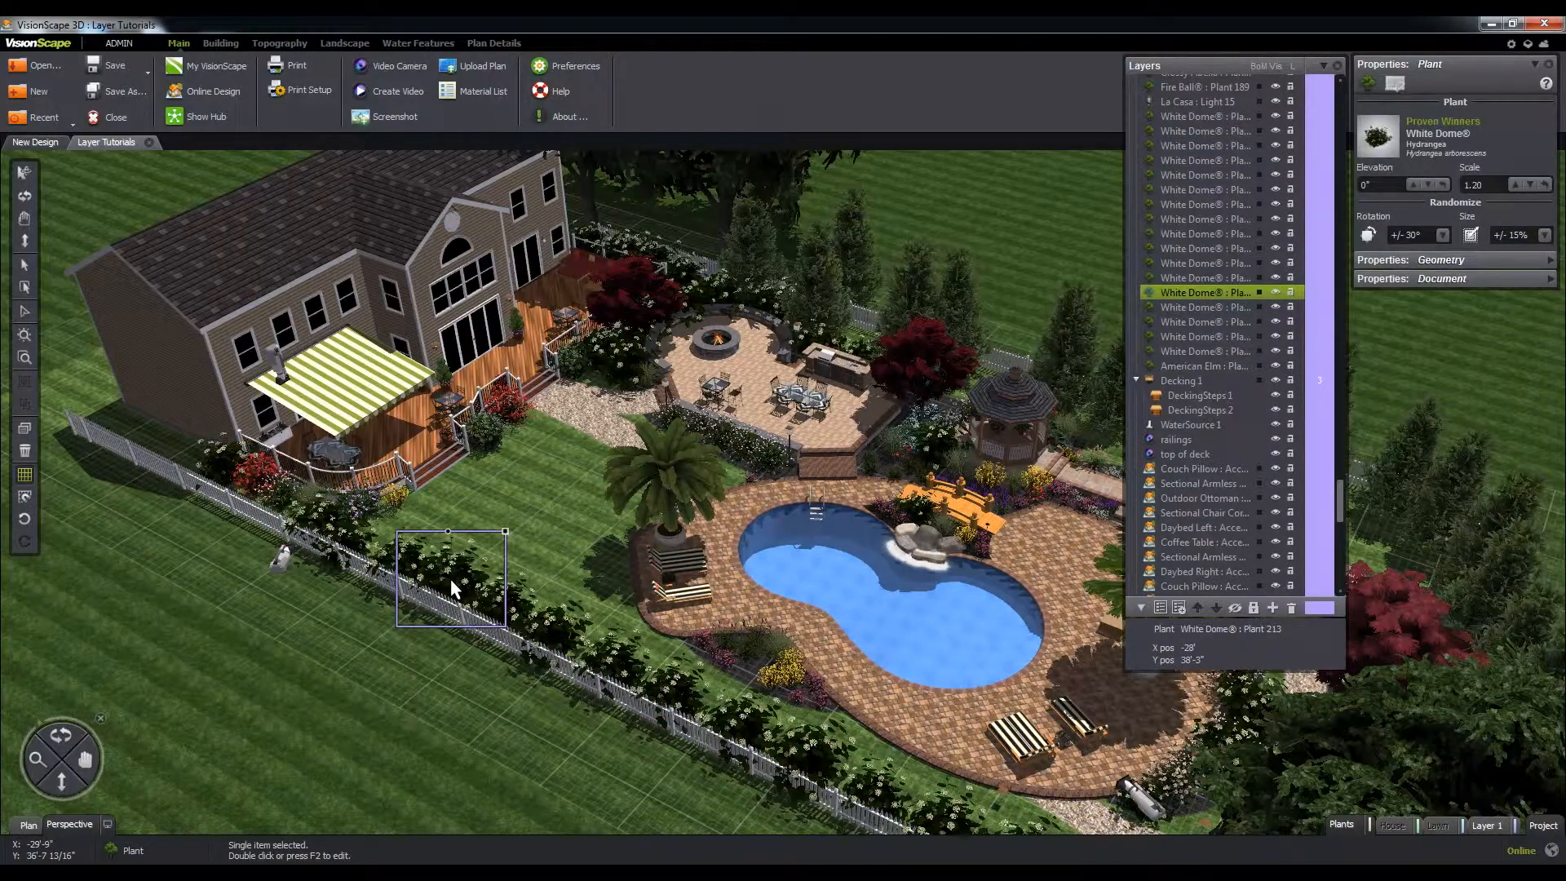
right_click(450, 579)
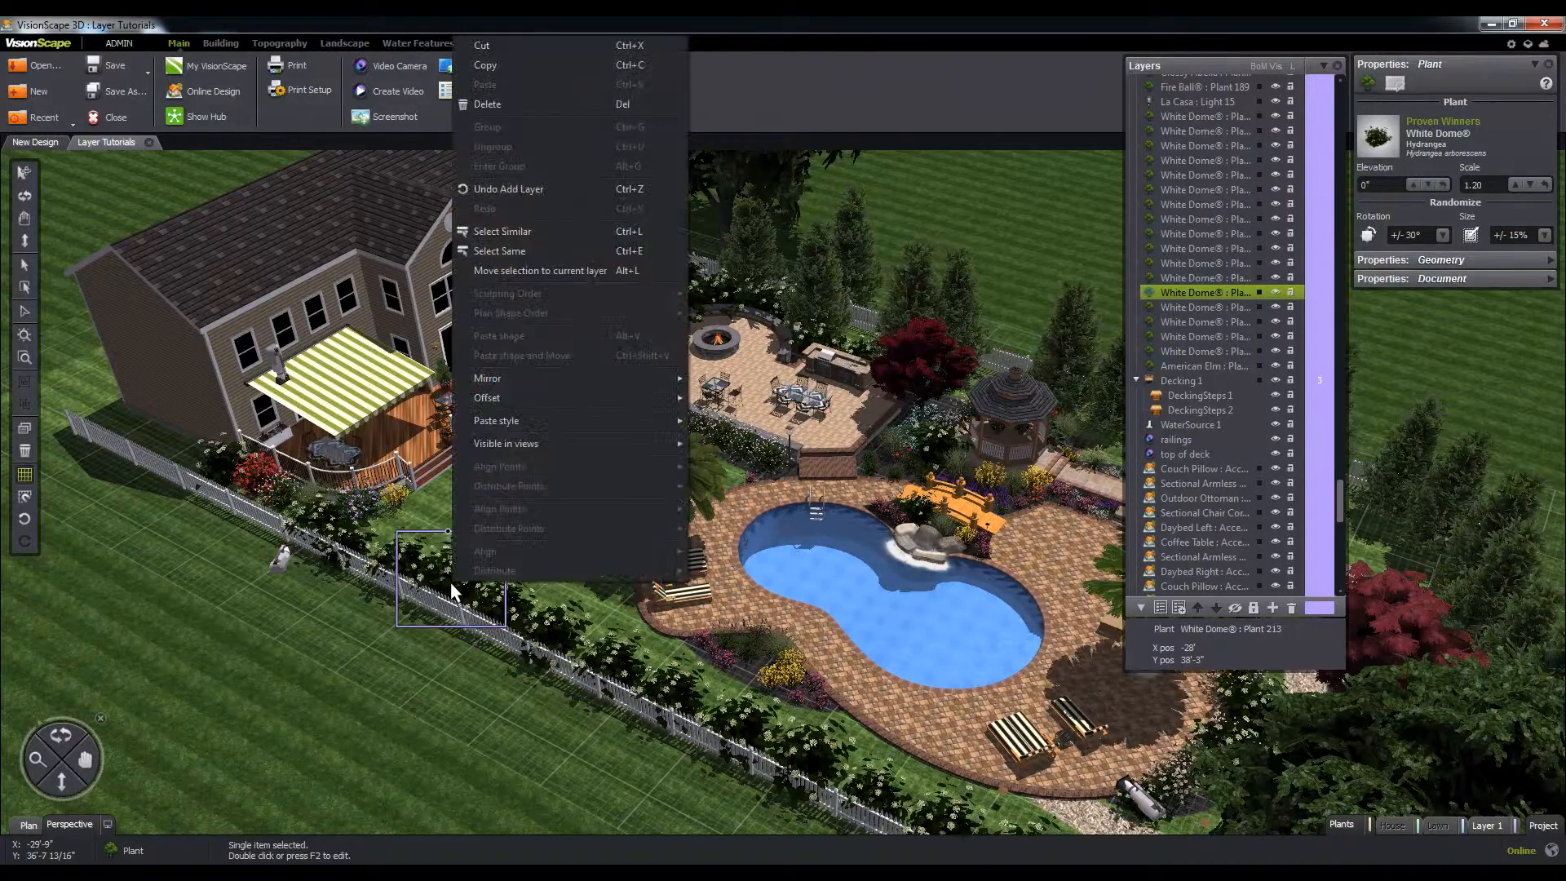
click(536, 249)
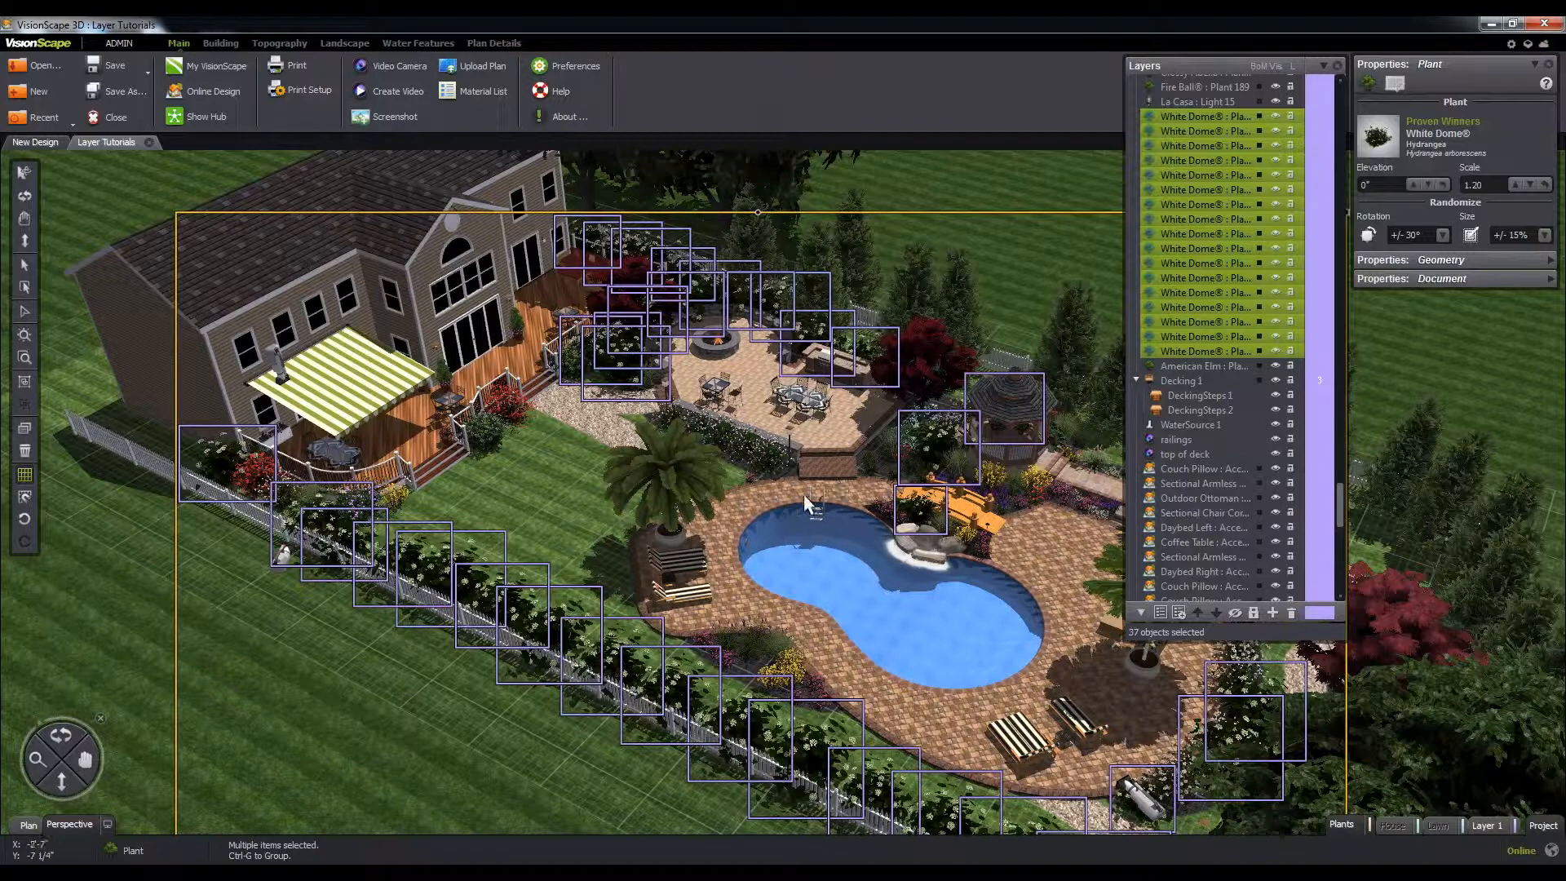
Extend the selection to all similar objects so every plant is included, and move the selection to the Plants layer.
right_click(526, 622)
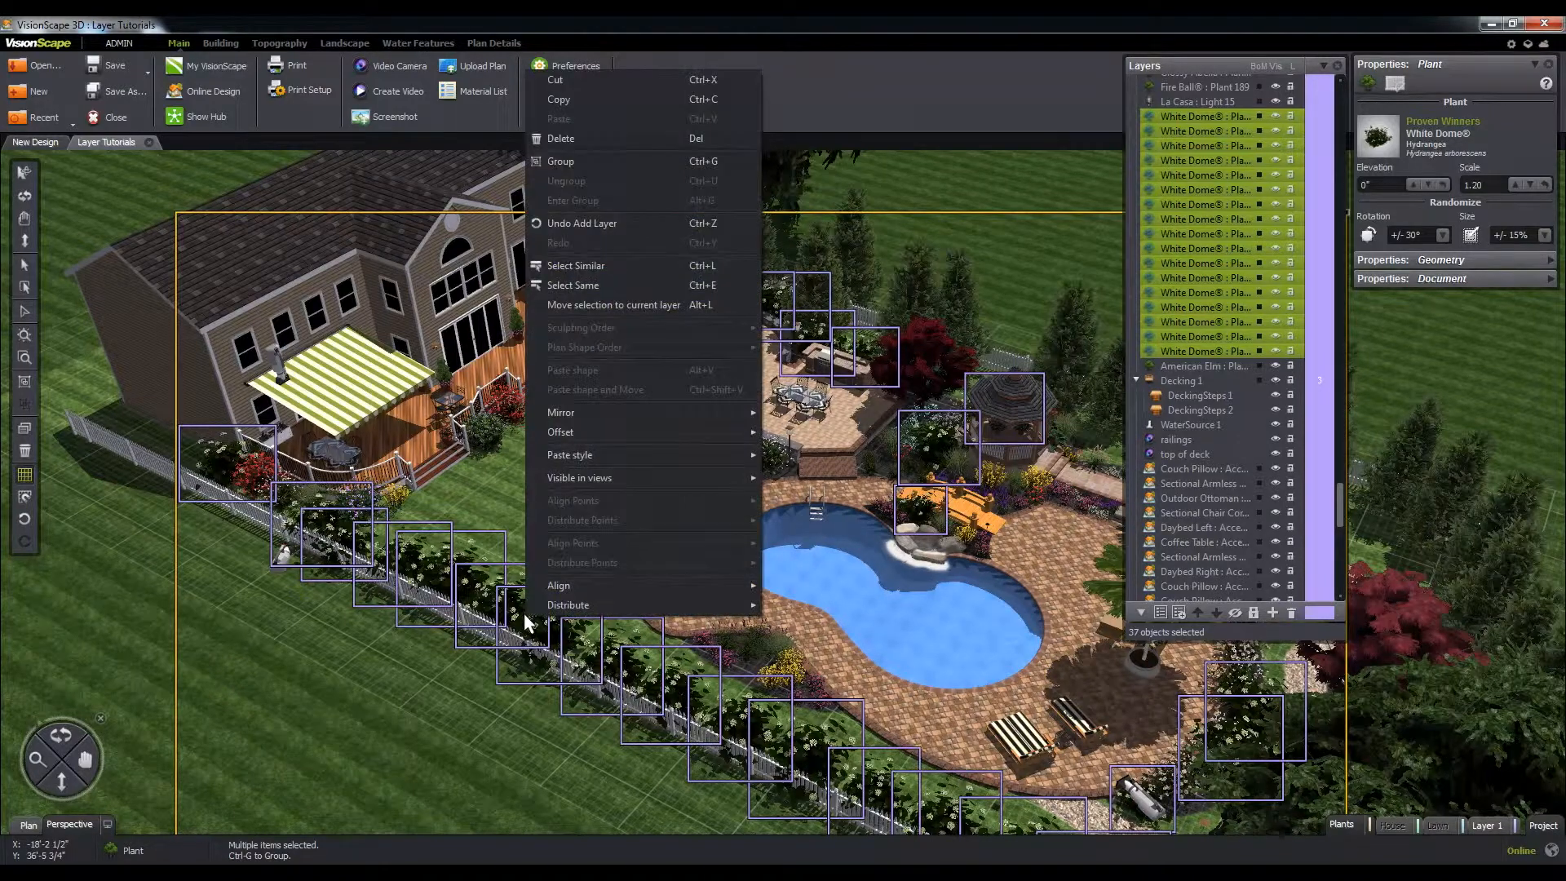
click(579, 270)
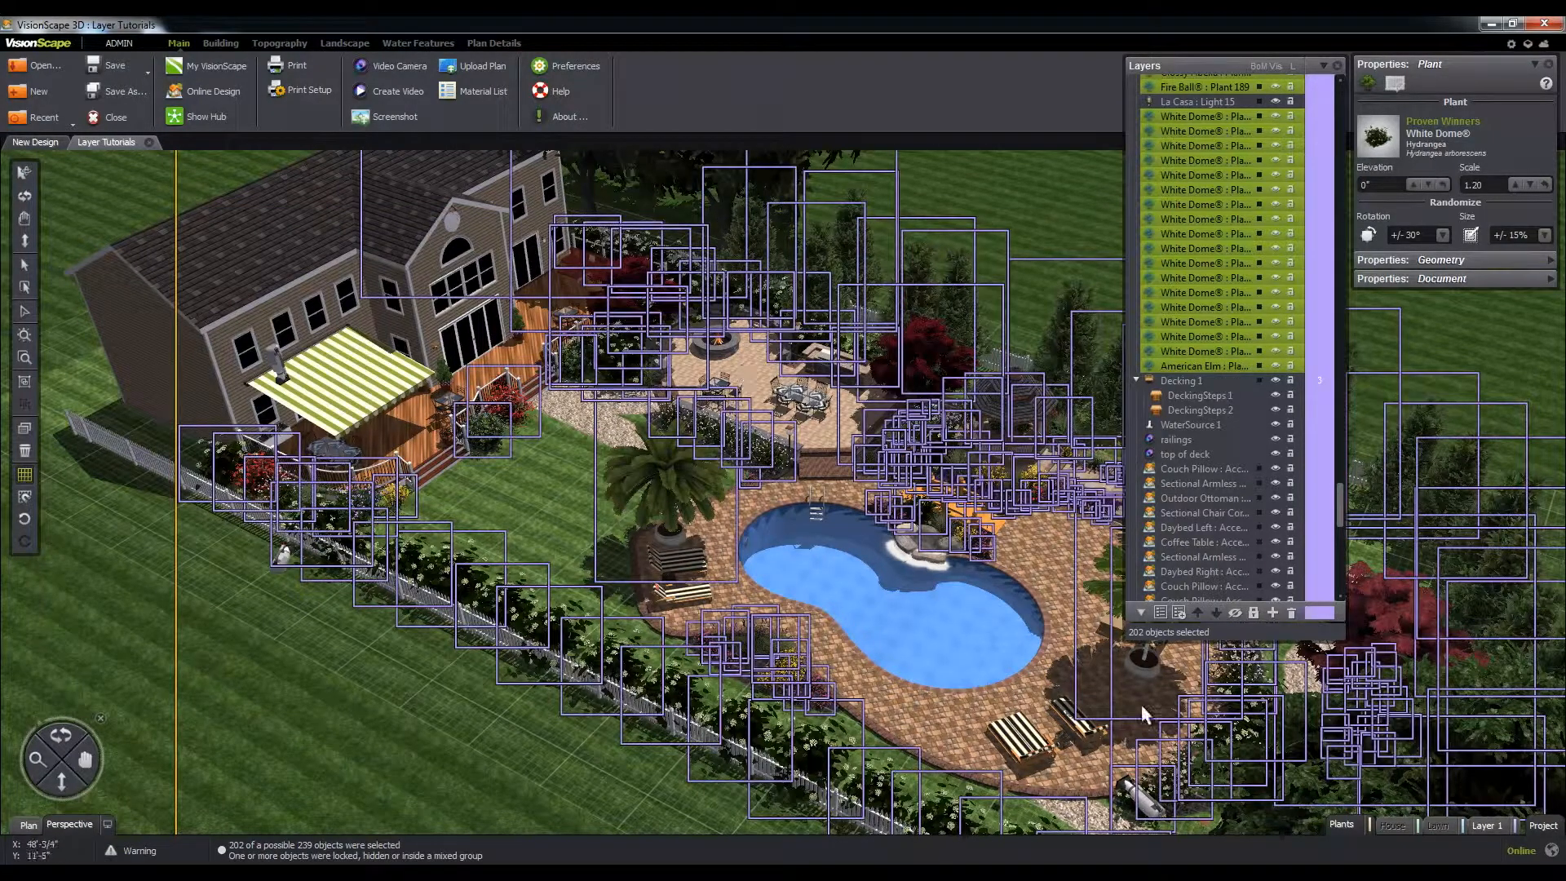
right_click(1342, 825)
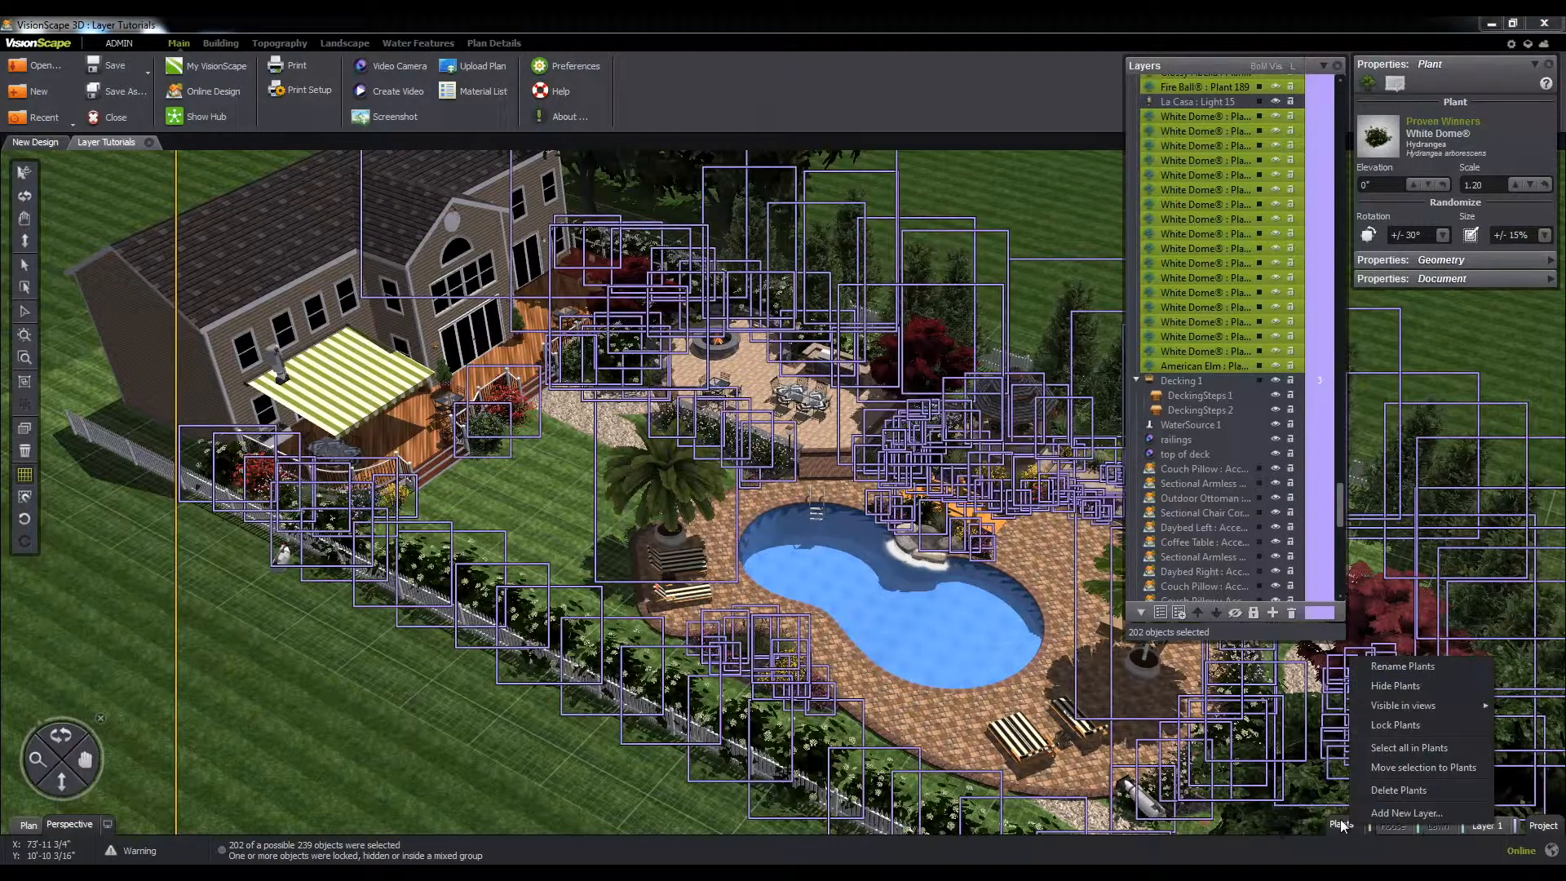
click(1397, 765)
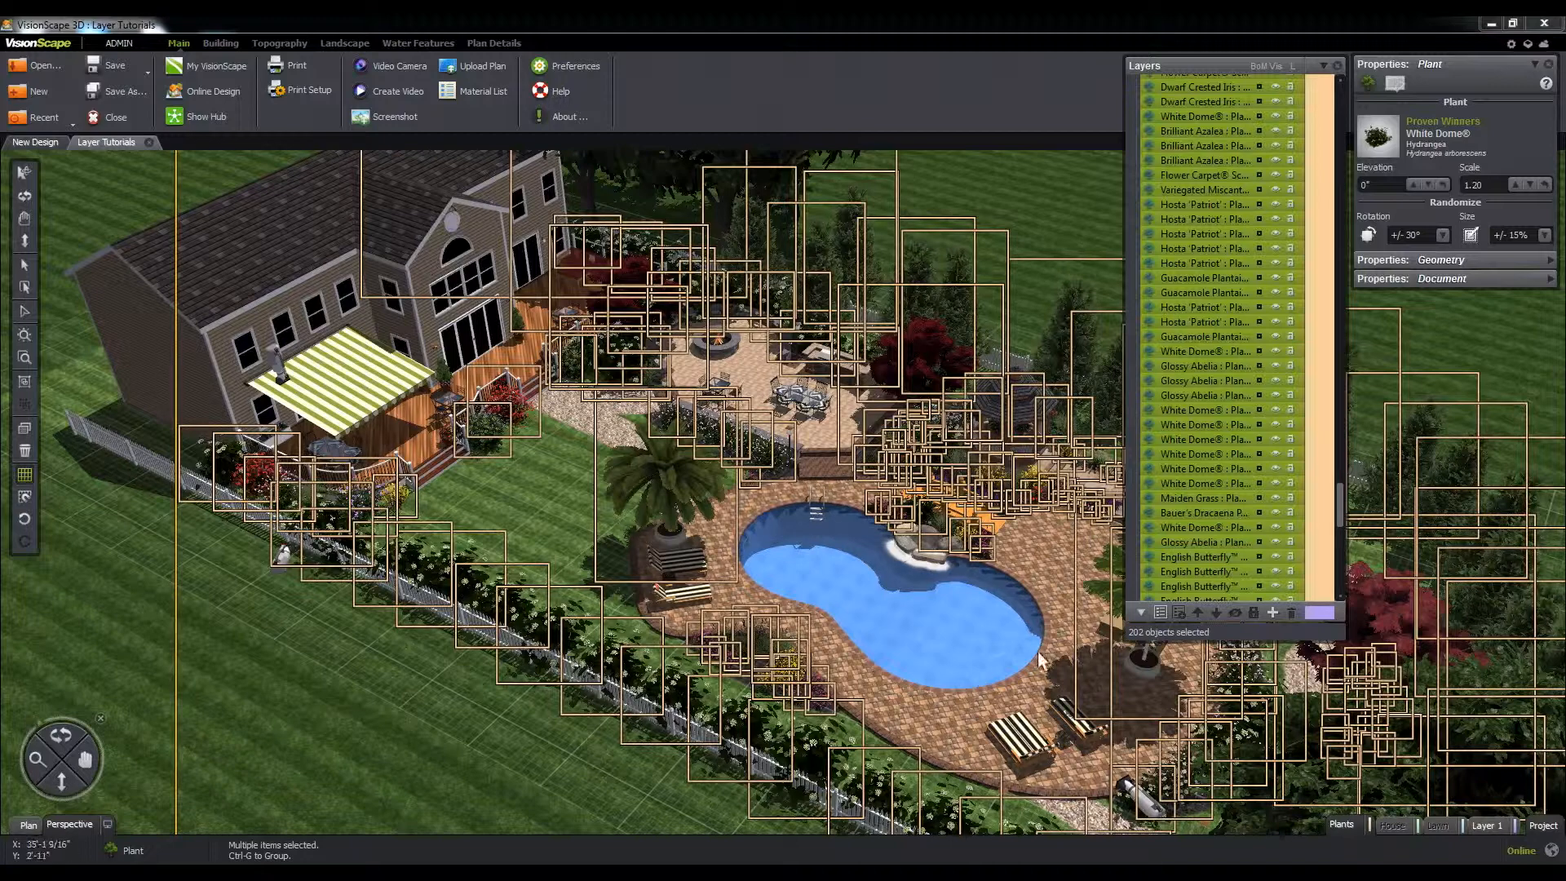
Collapse the Plants layer's object list, and hide the layer and show it again.
scroll(1201, 463, up, 10)
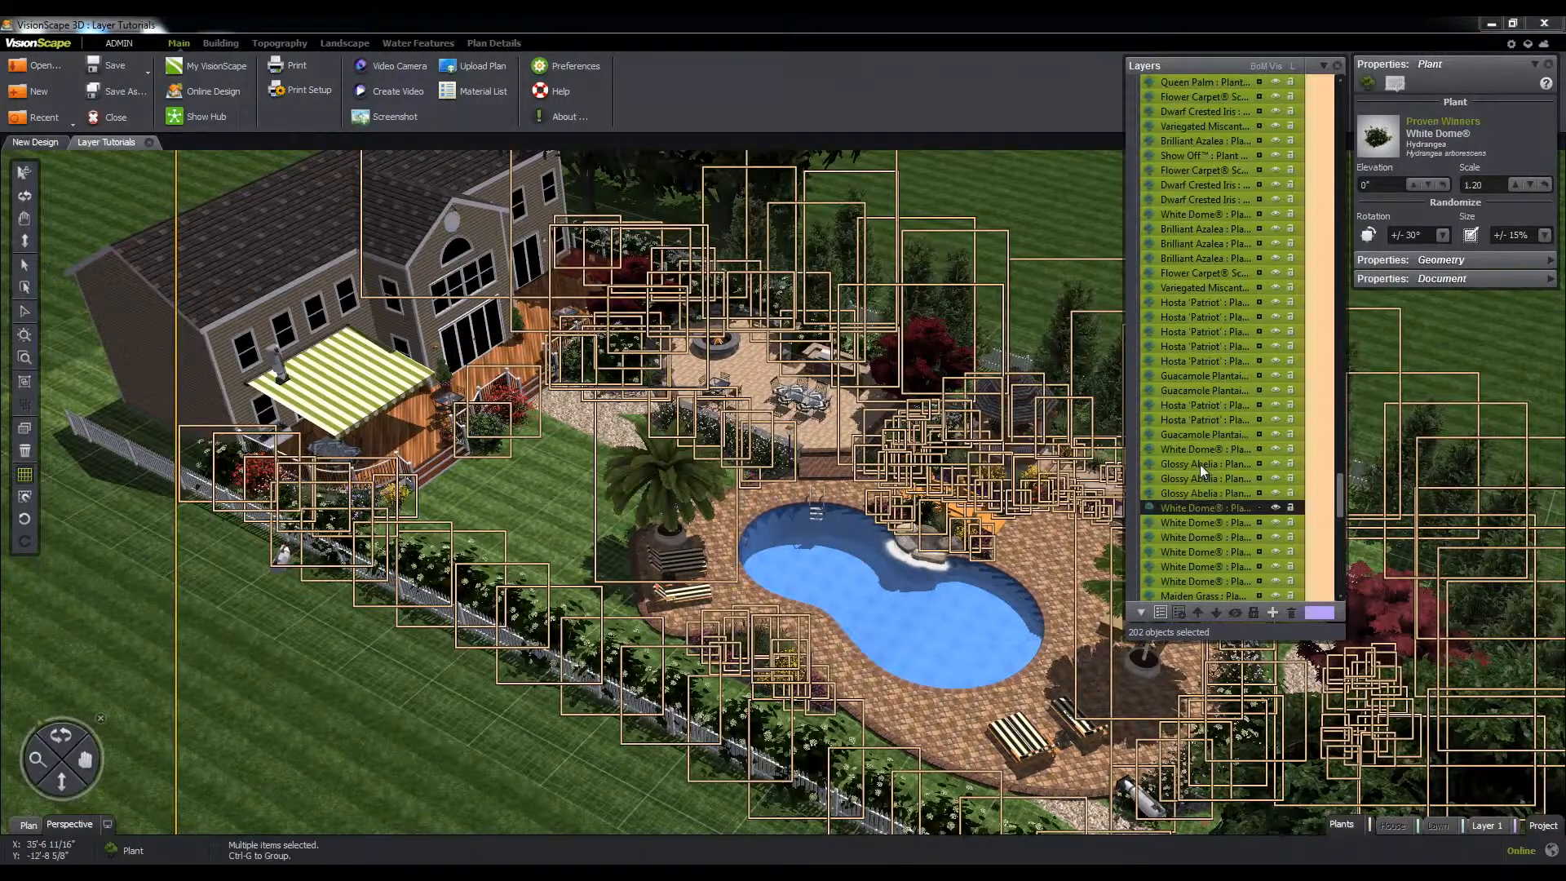
scroll(1200, 453, up, 8)
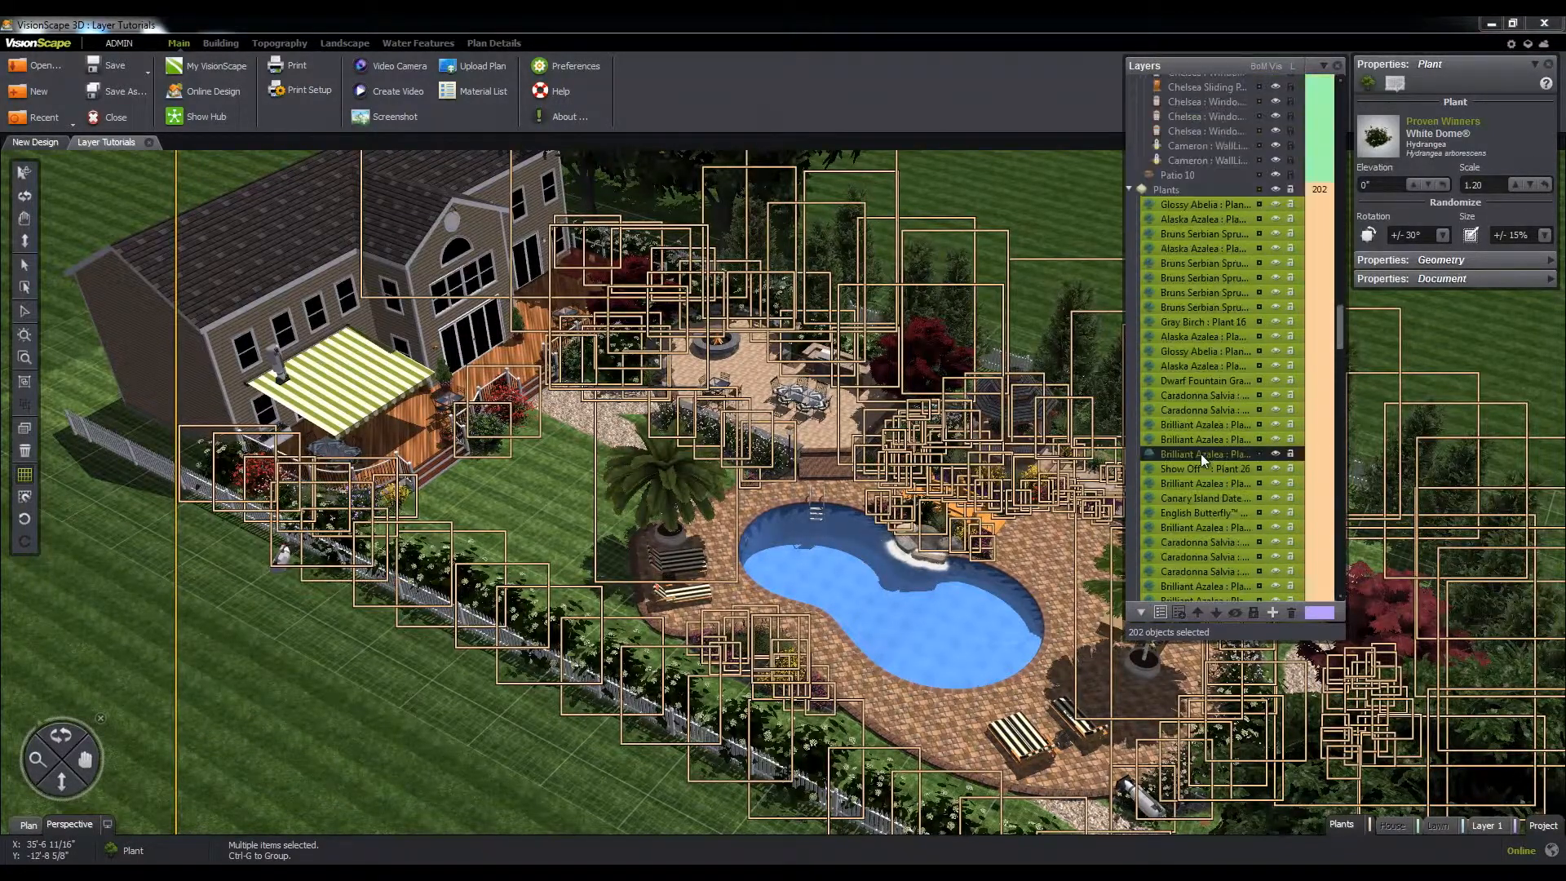
click(1133, 482)
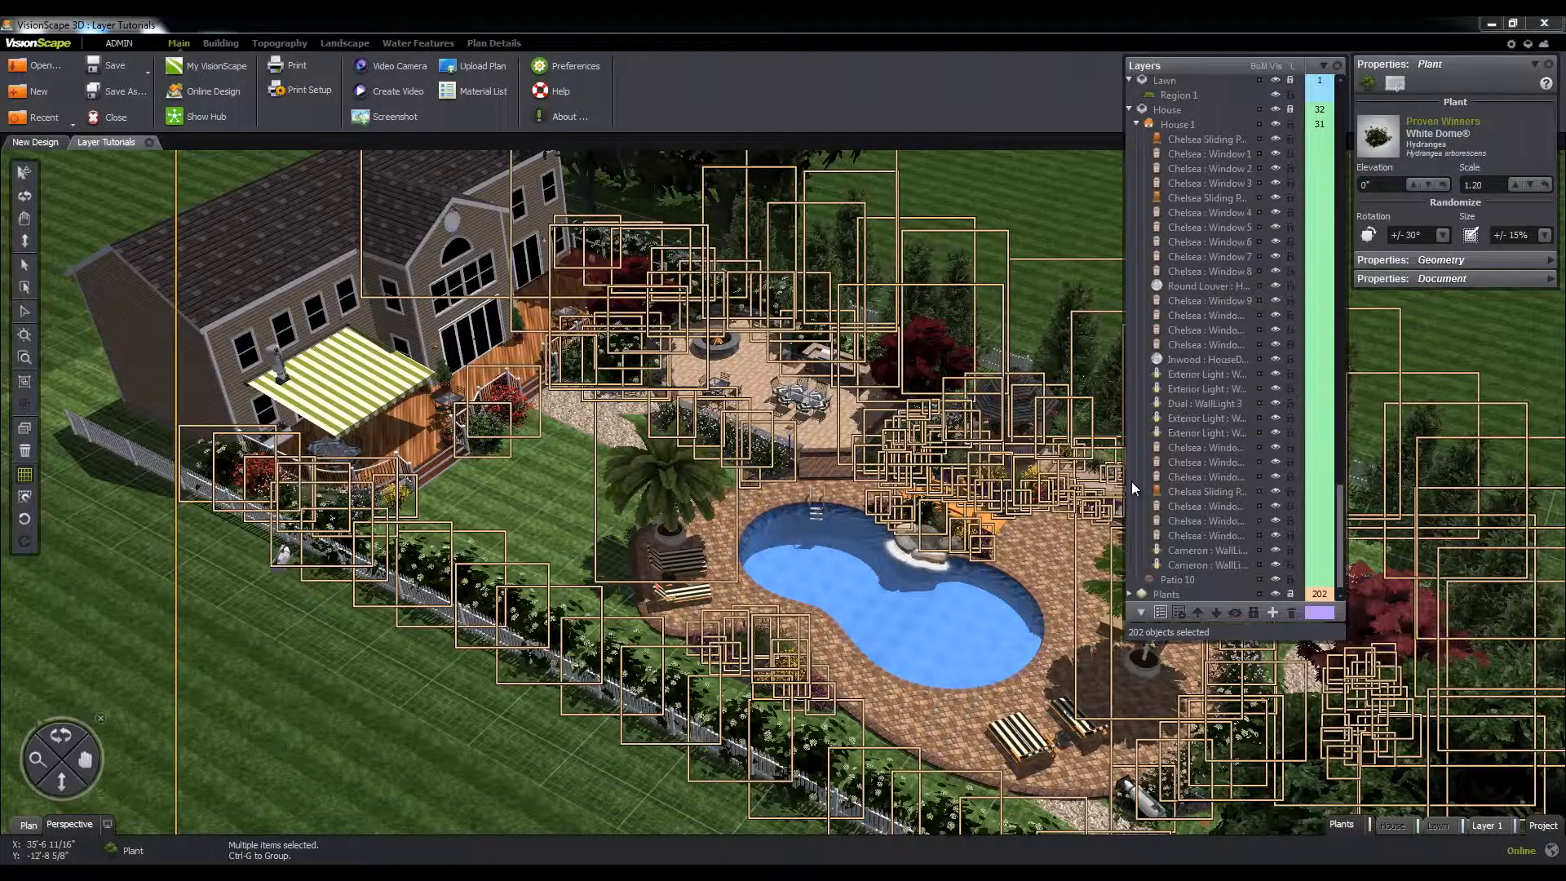
click(1276, 594)
click(1276, 594)
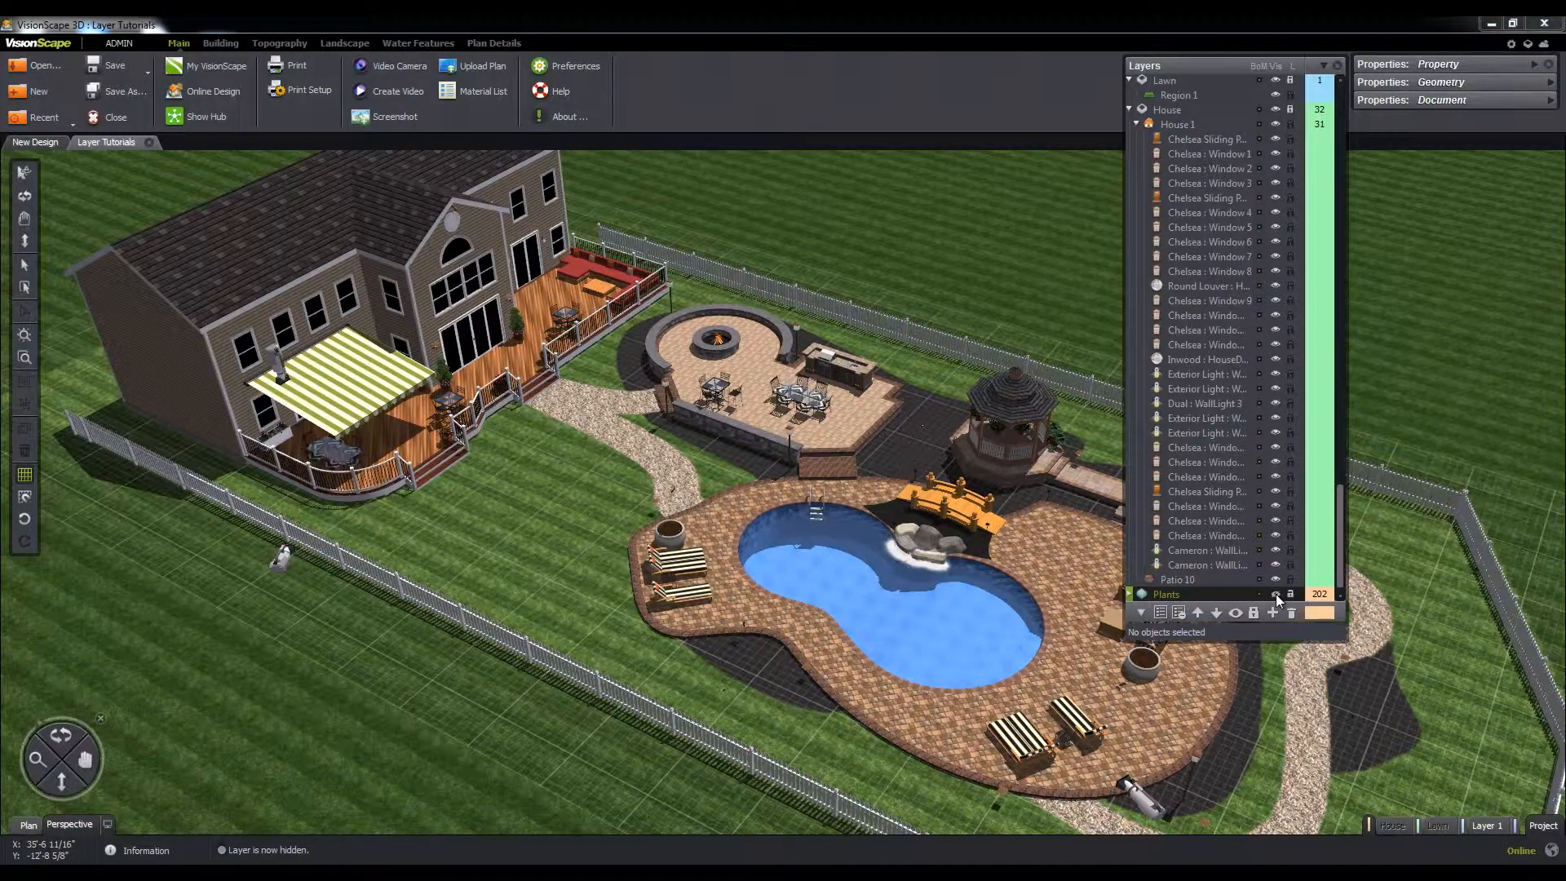
click(1275, 594)
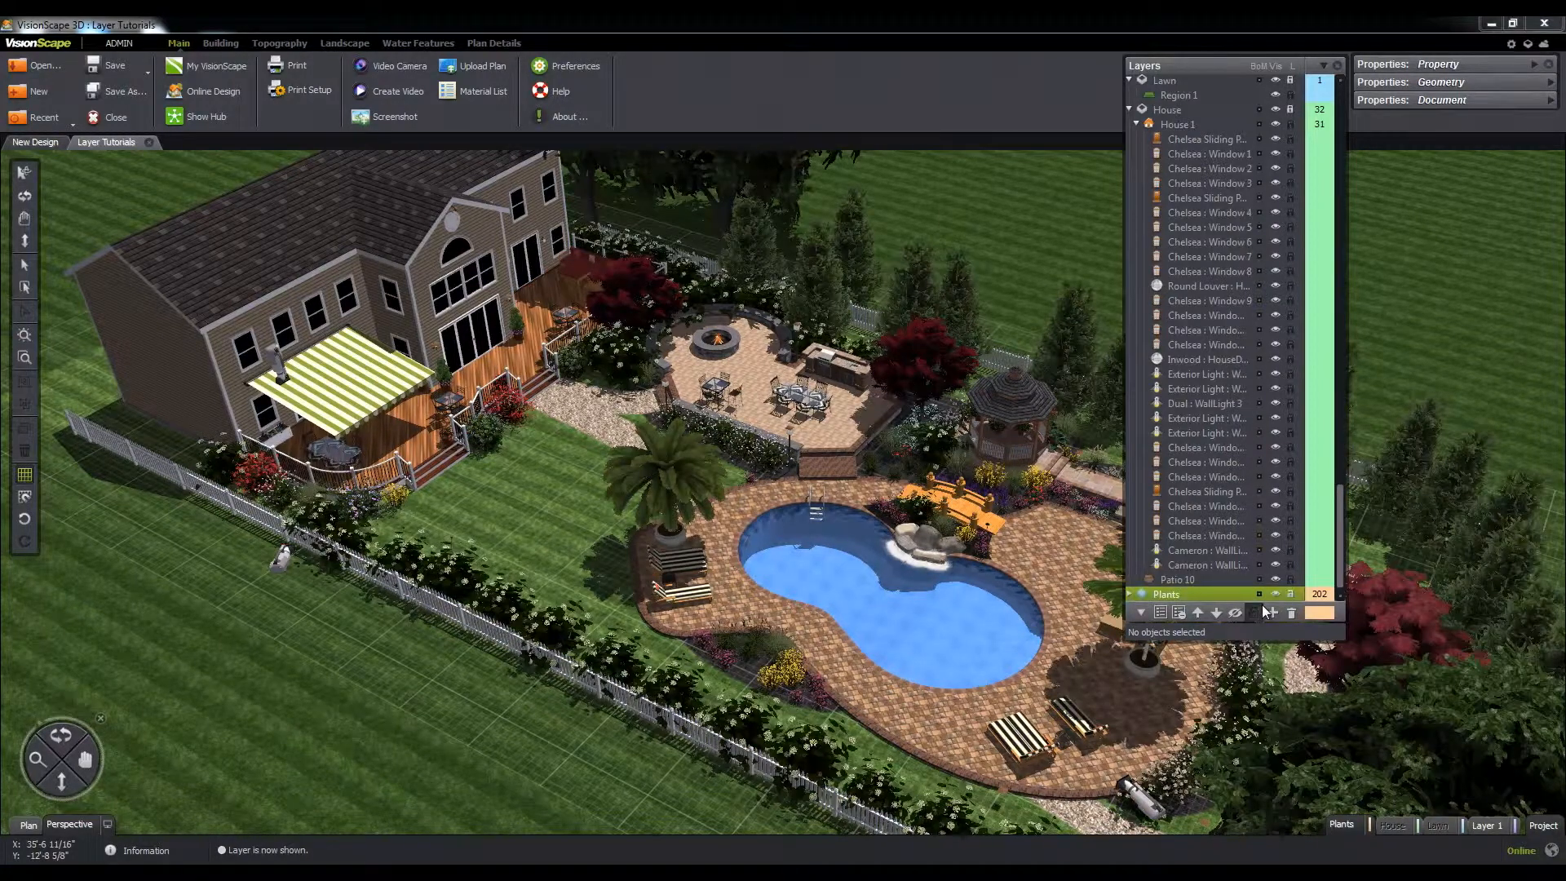
click(1263, 612)
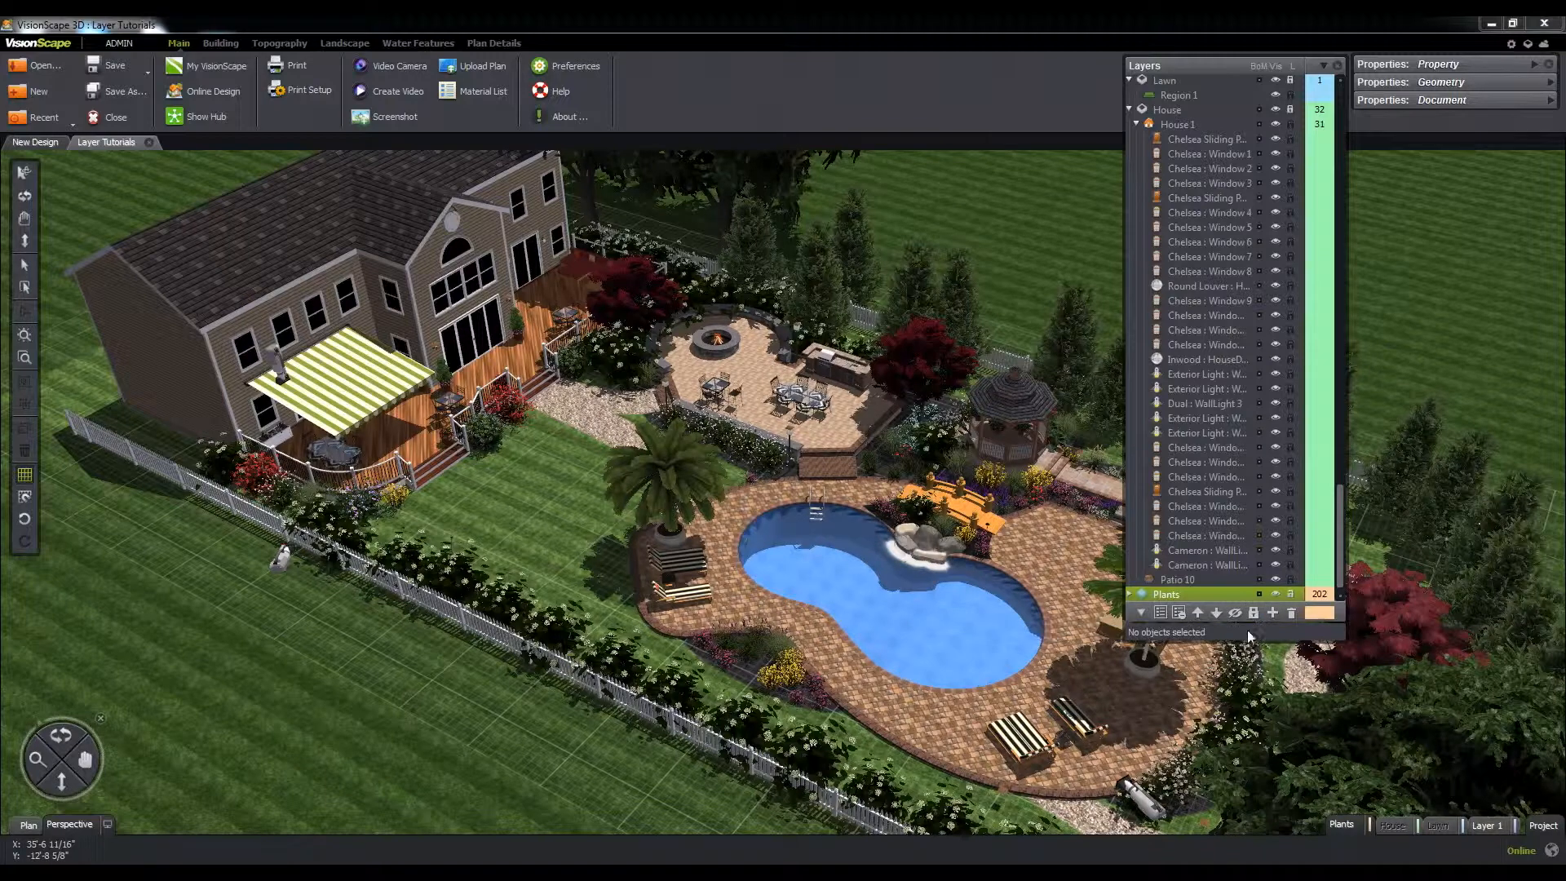
Add a new layer named Hardscape.
right_click(1343, 822)
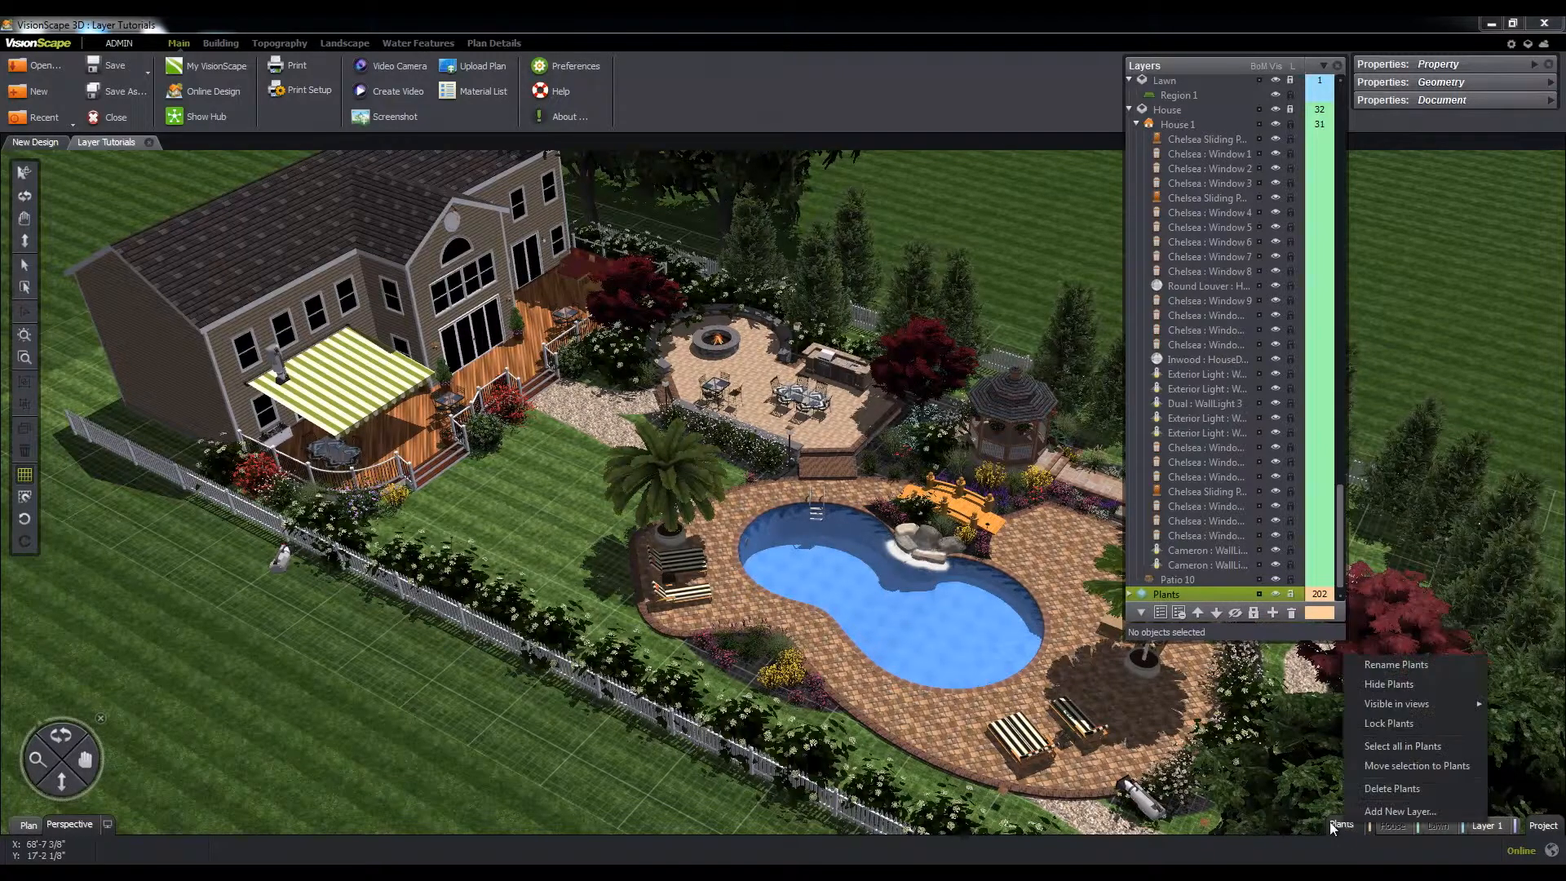
click(1396, 809)
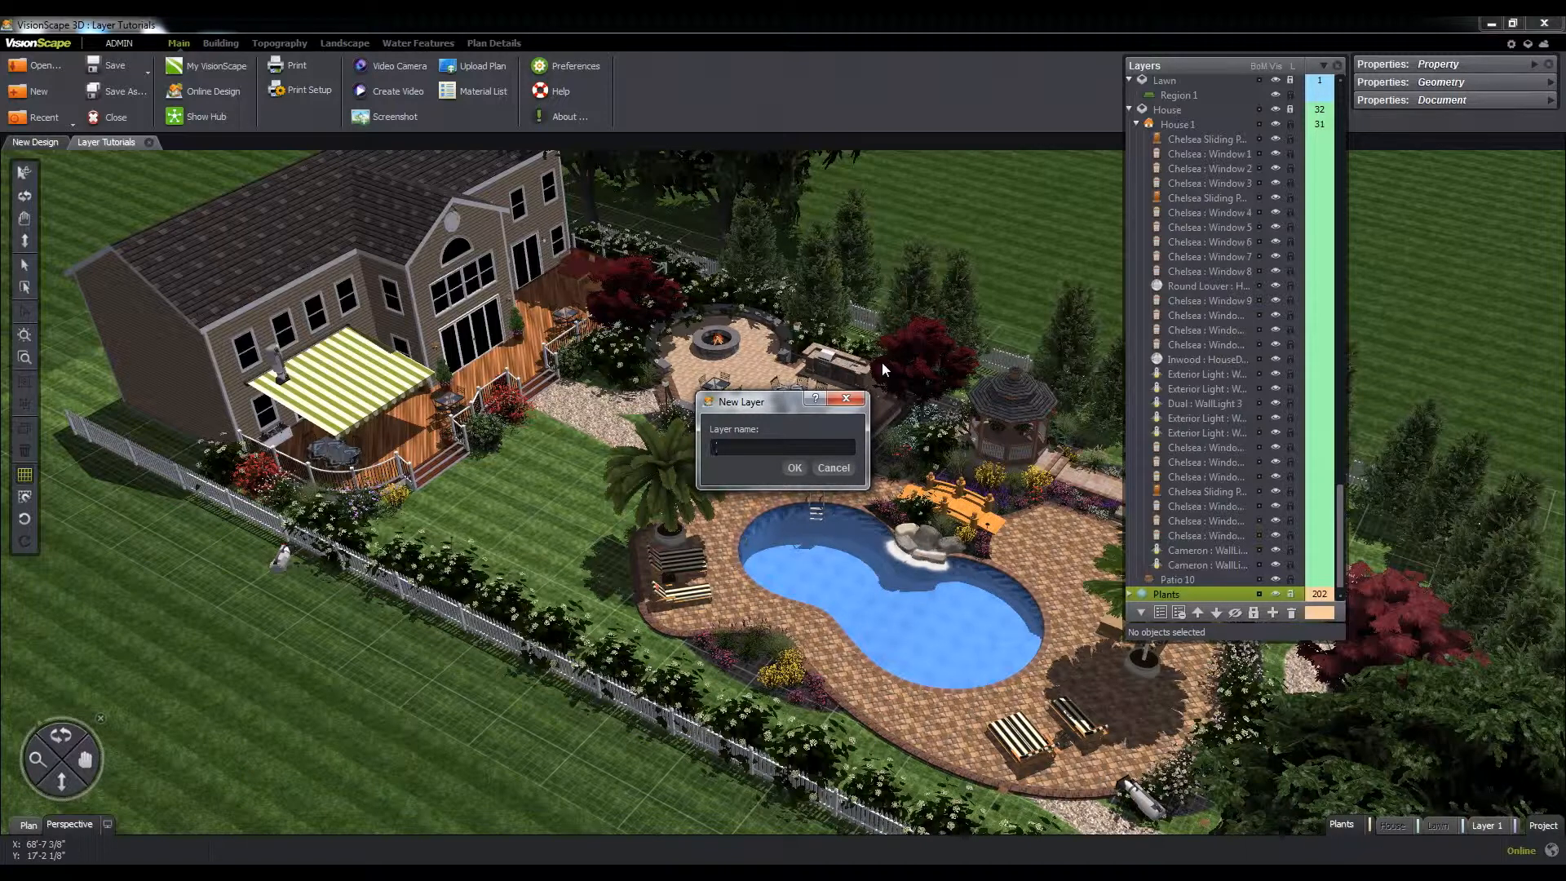
text(Hardscape)
click(793, 467)
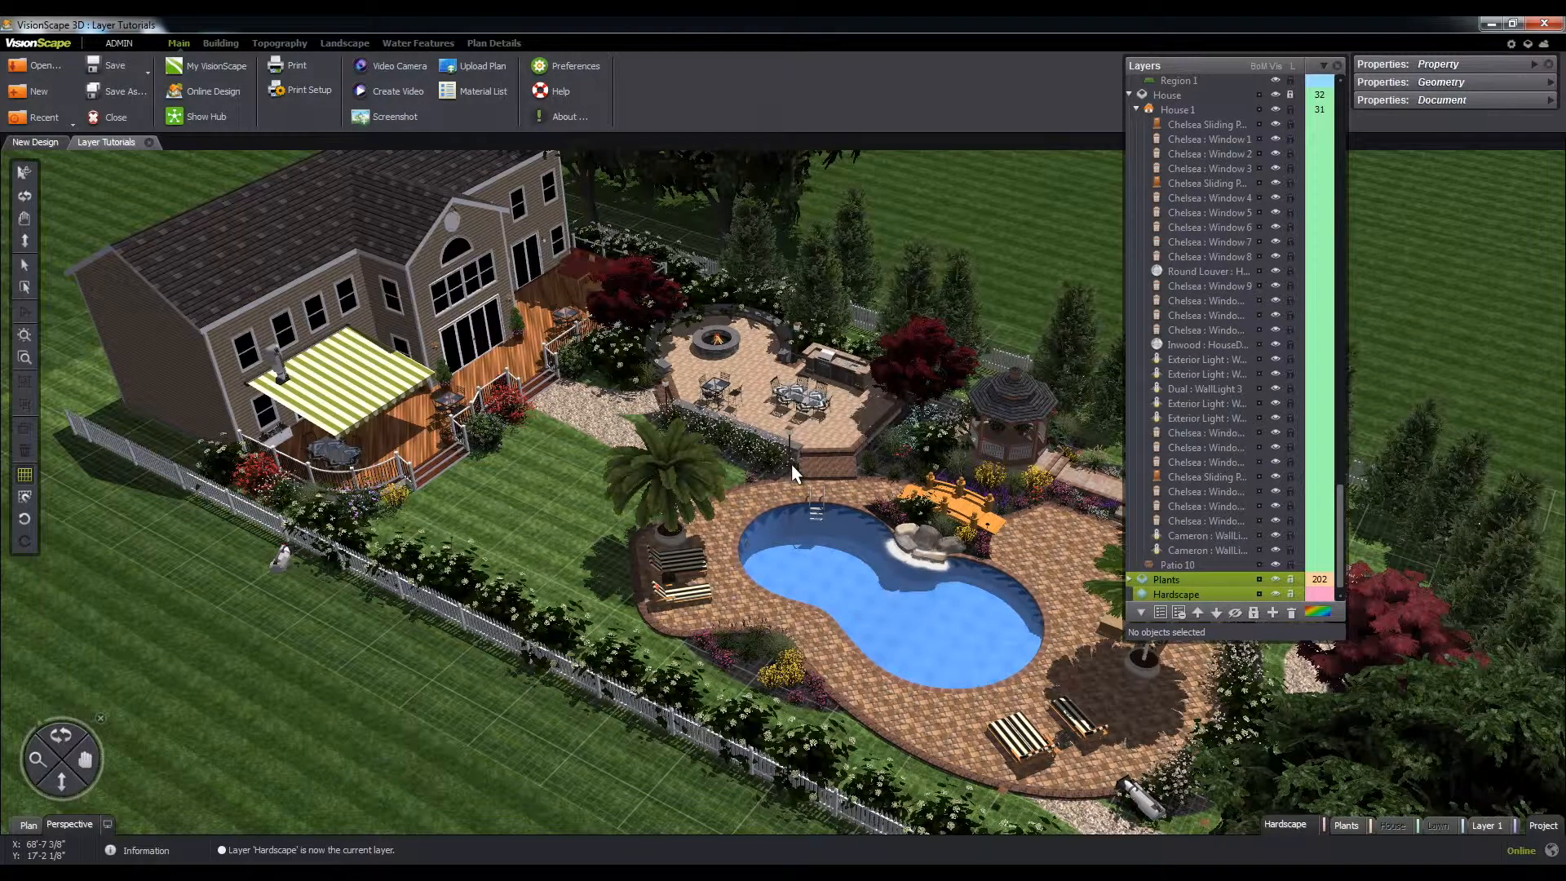
Select the fire pit patio together with all similar patios and move them to the Hardscape layer.
click(832, 437)
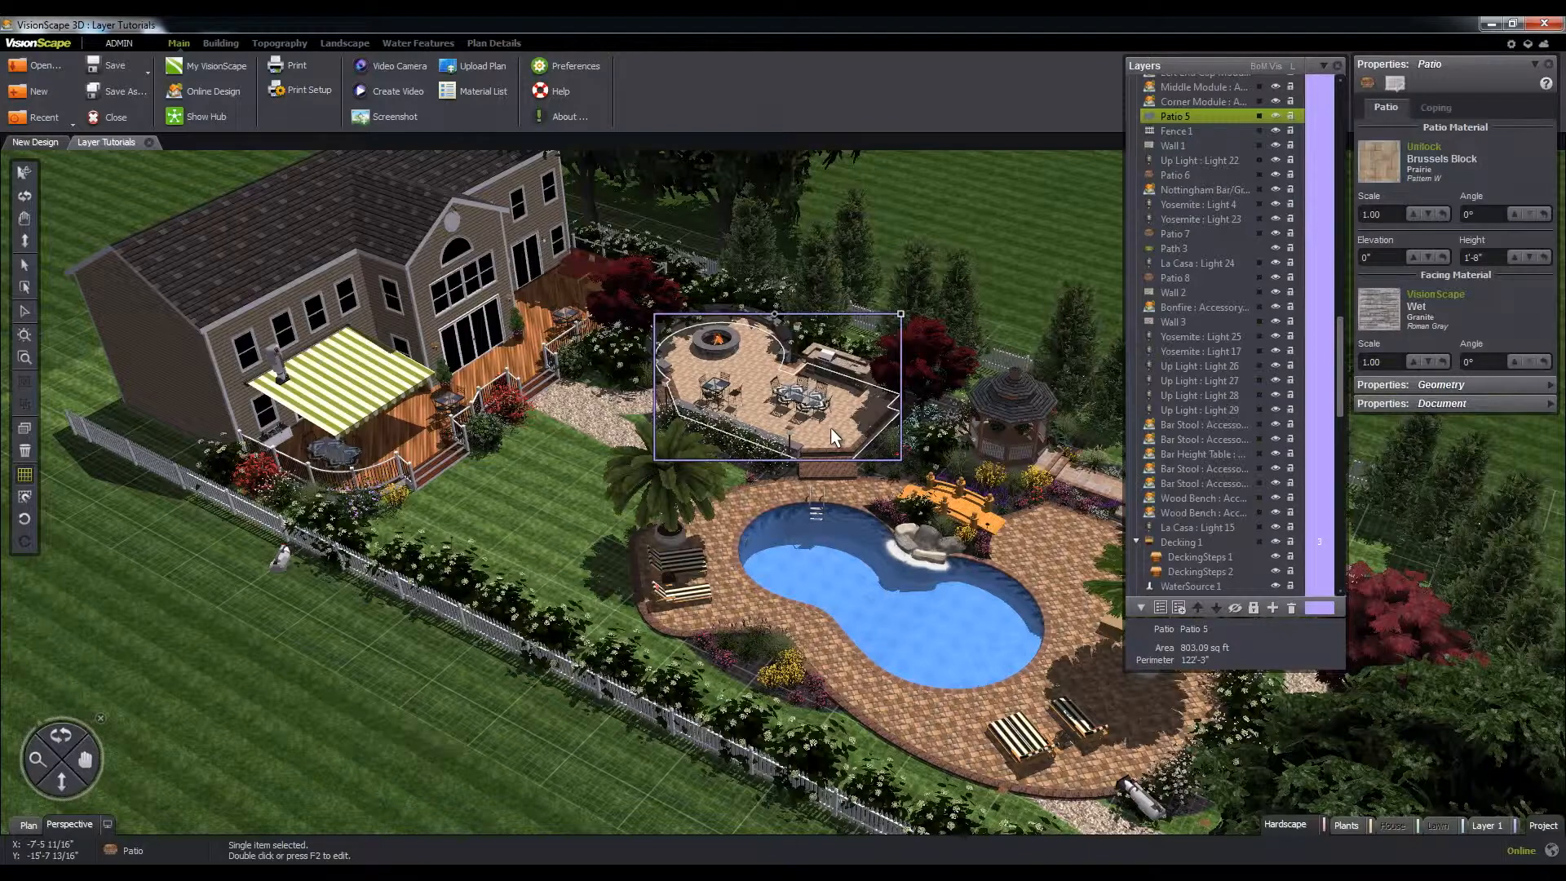
right_click(830, 428)
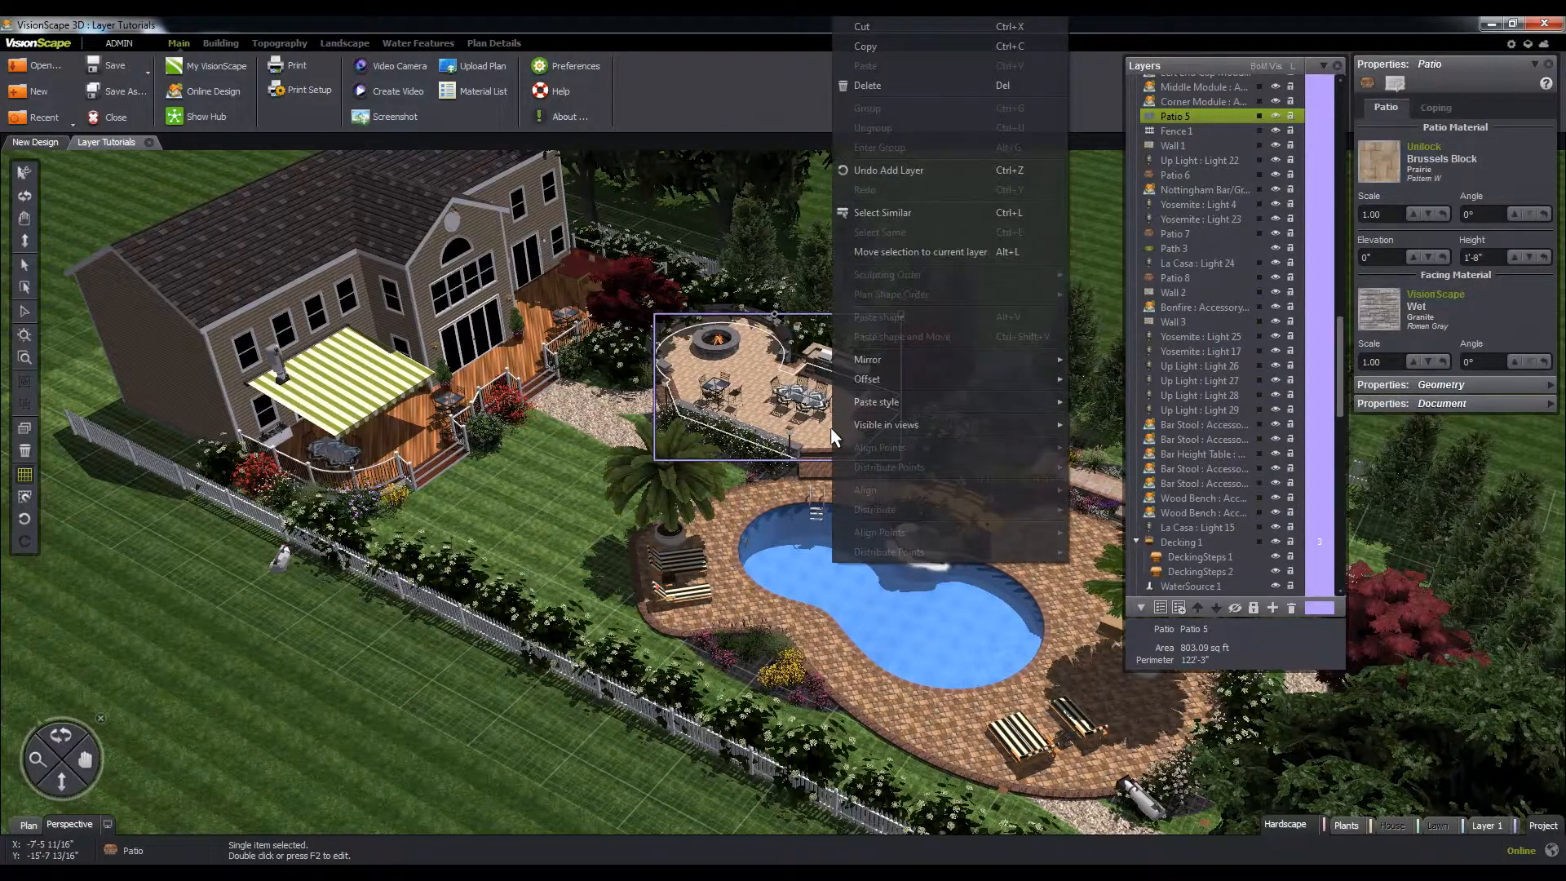
click(903, 214)
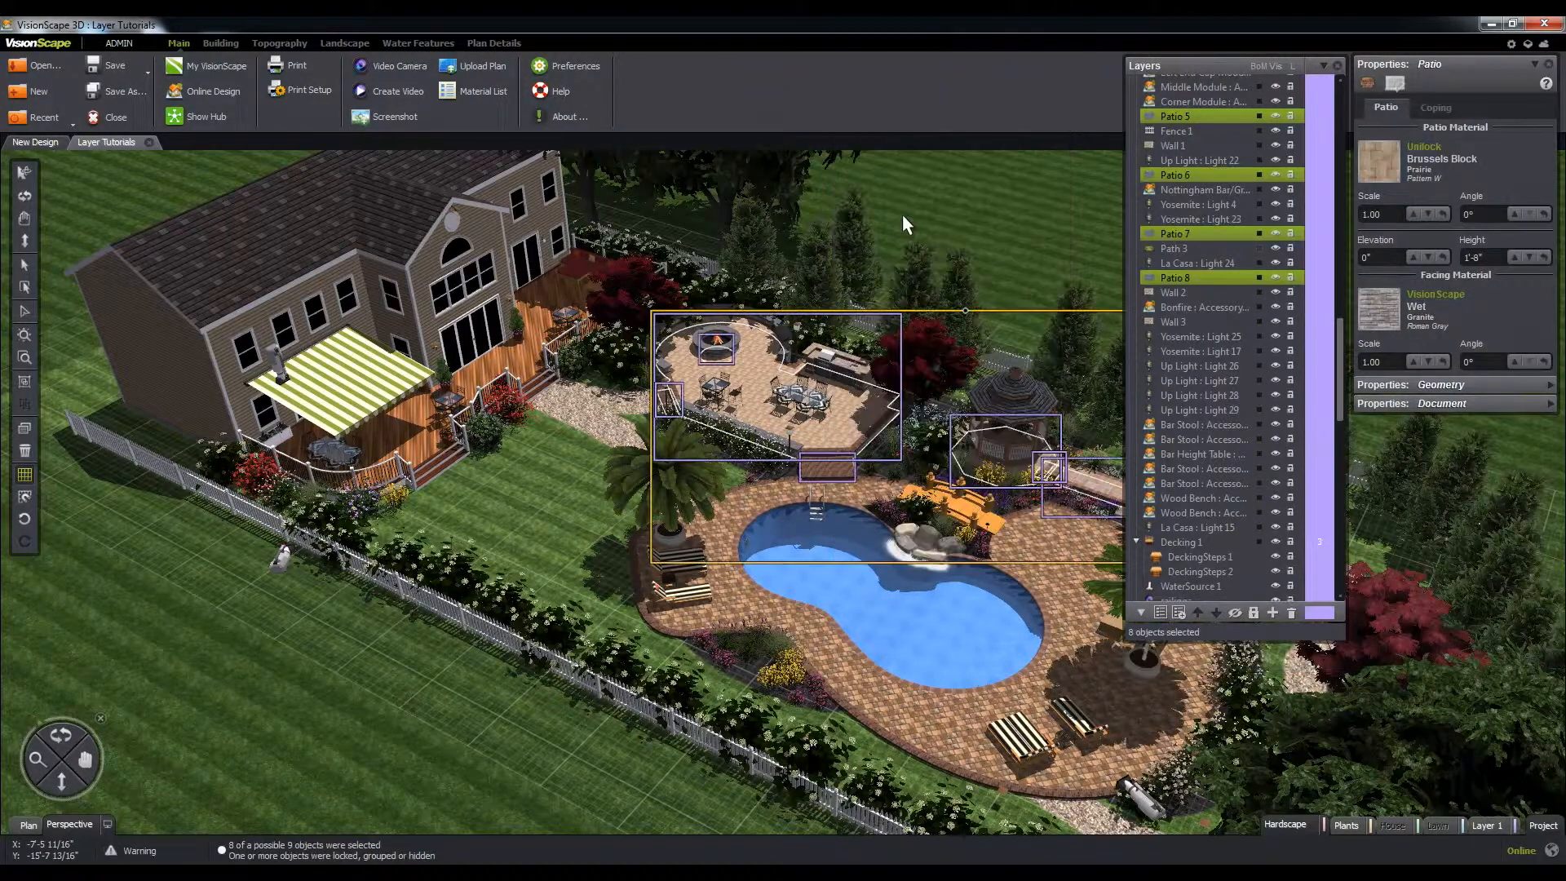
right_click(1300, 826)
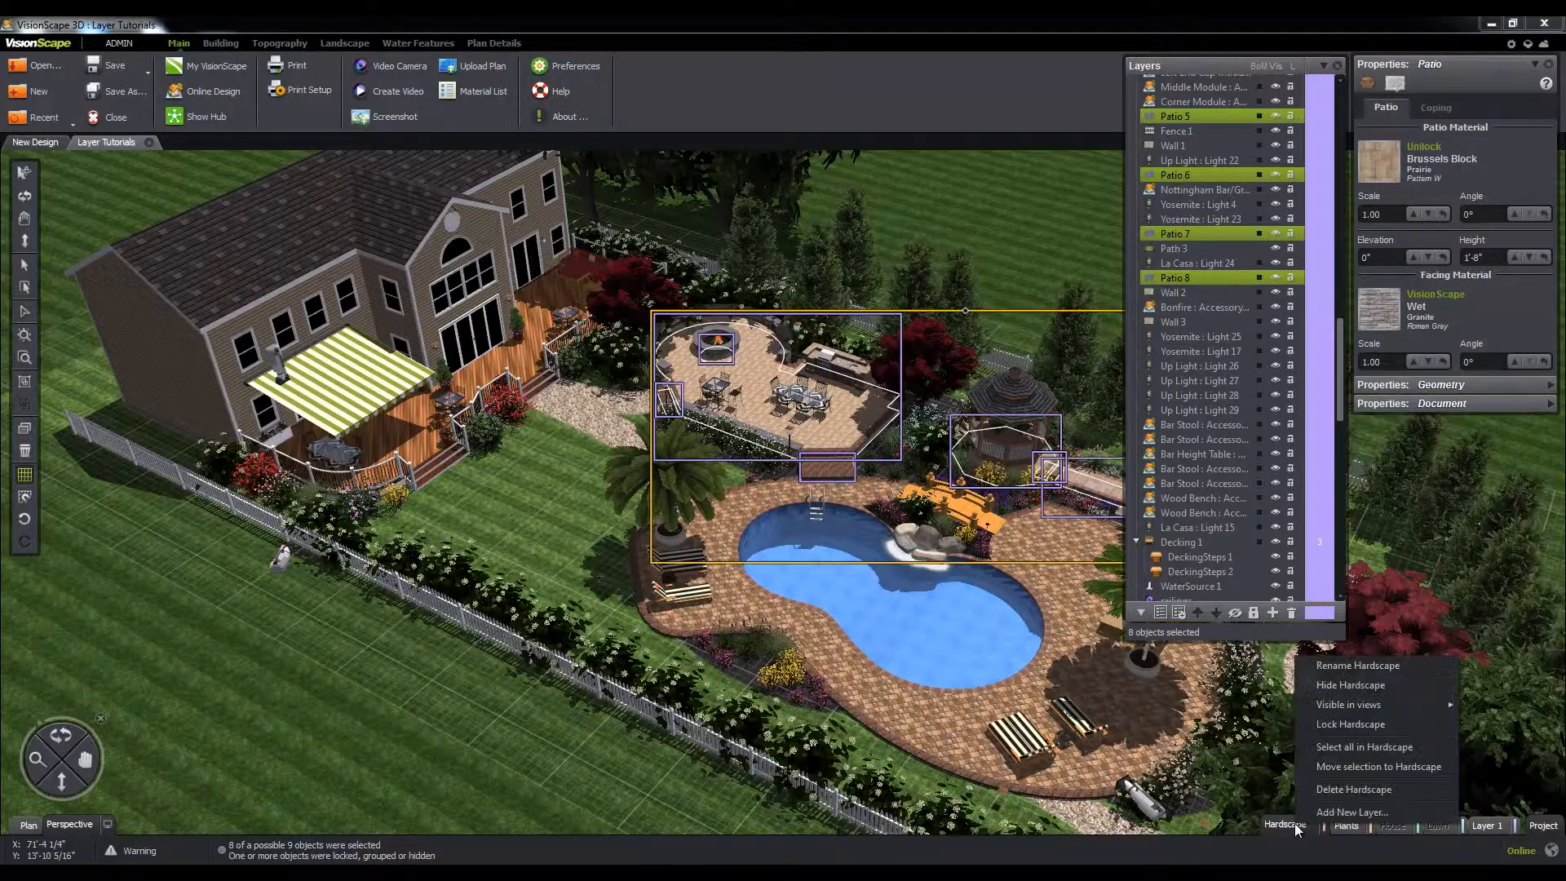
click(1346, 766)
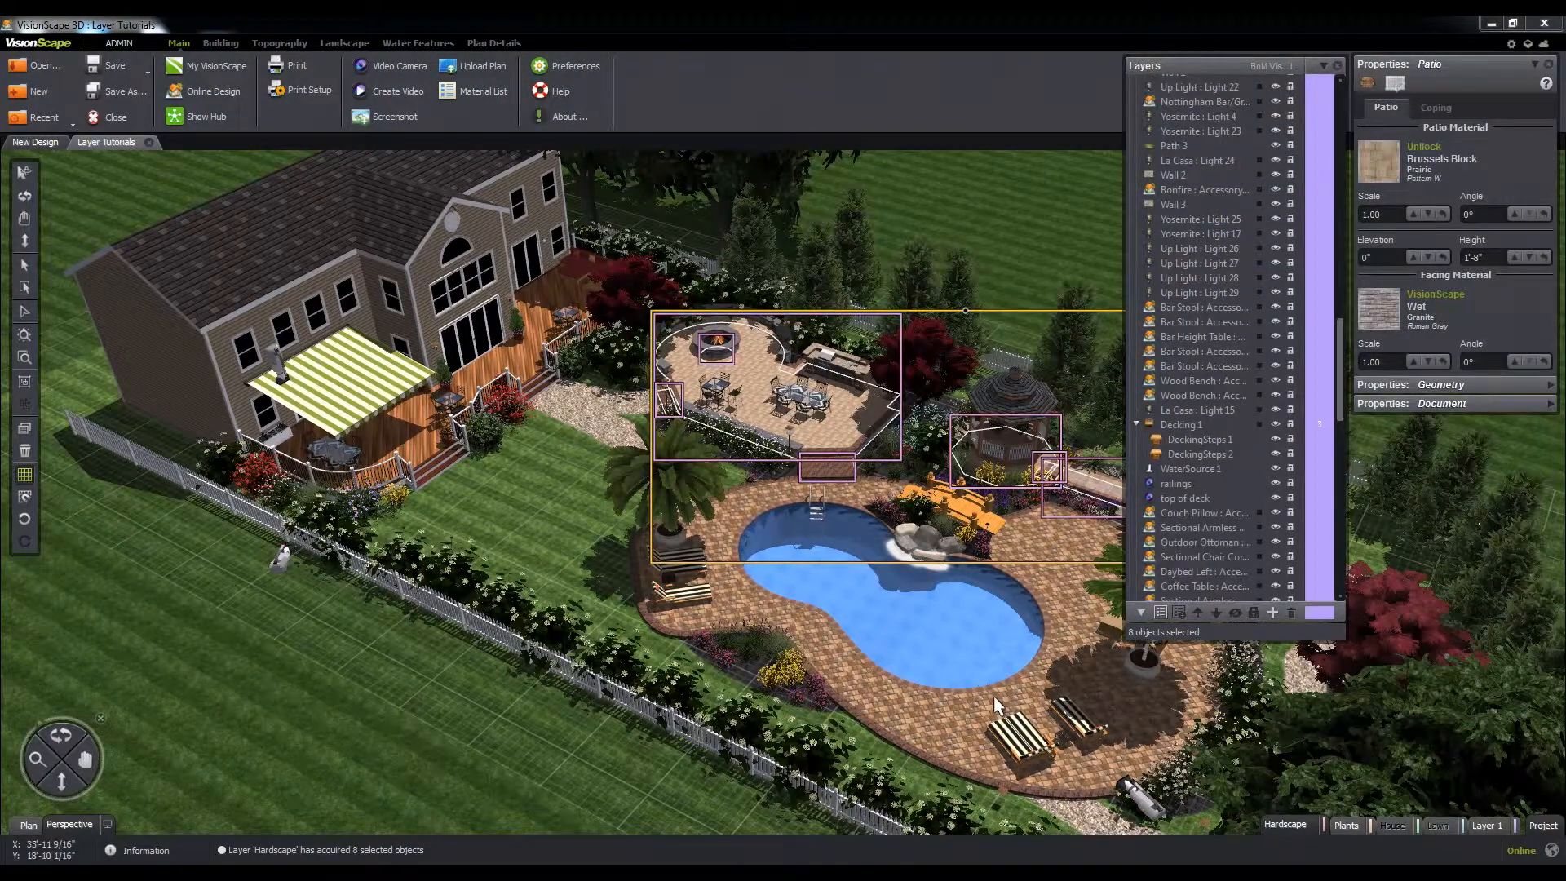
Select the paved decking around the pool and move it to the Hardscape layer.
click(952, 715)
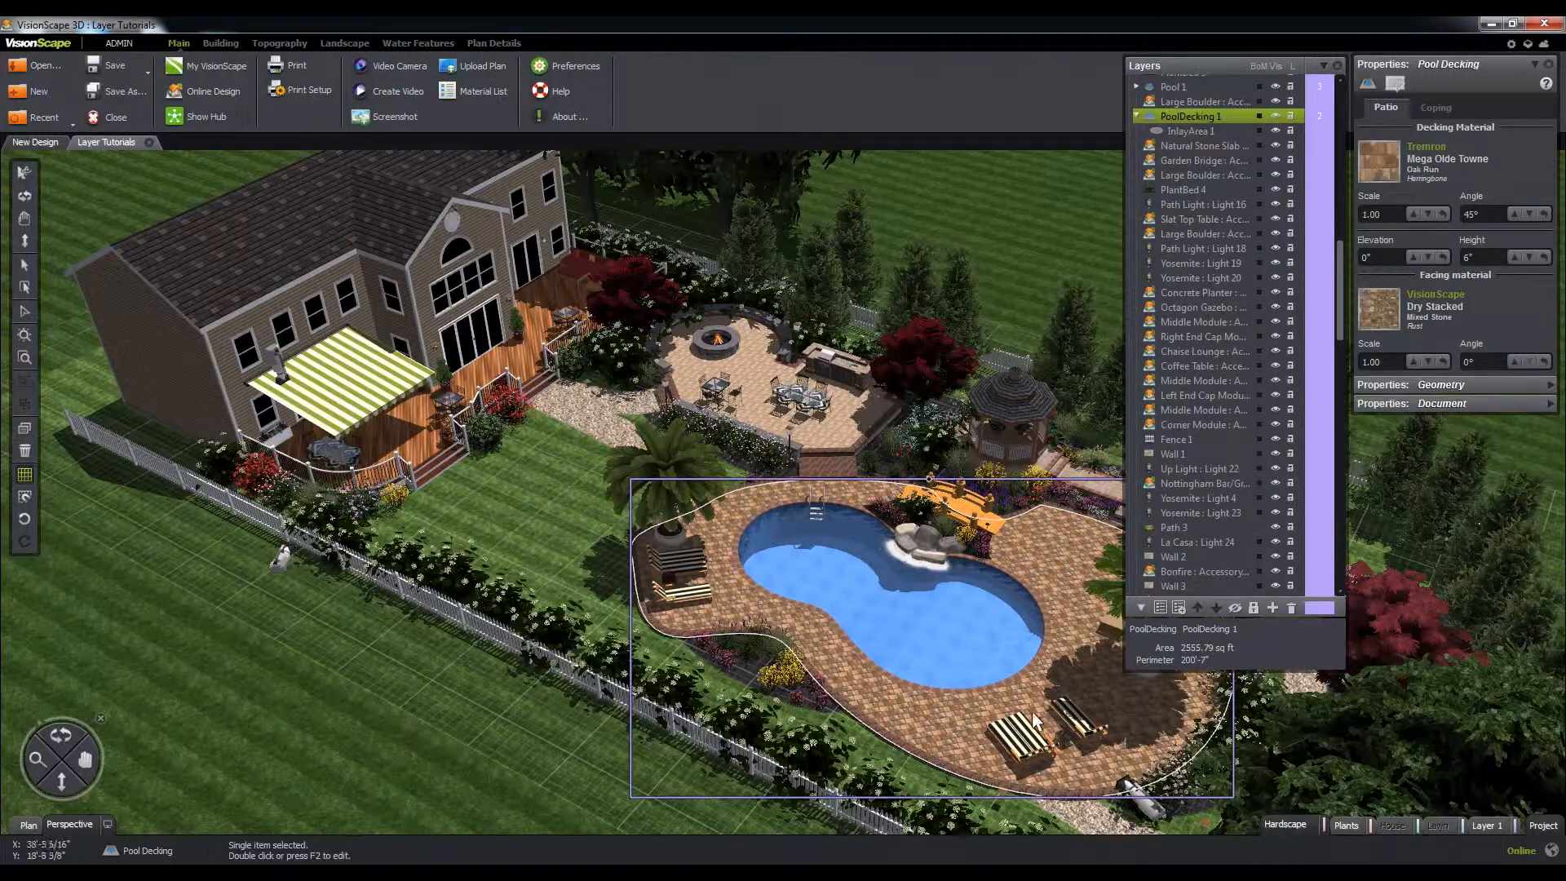
right_click(1285, 821)
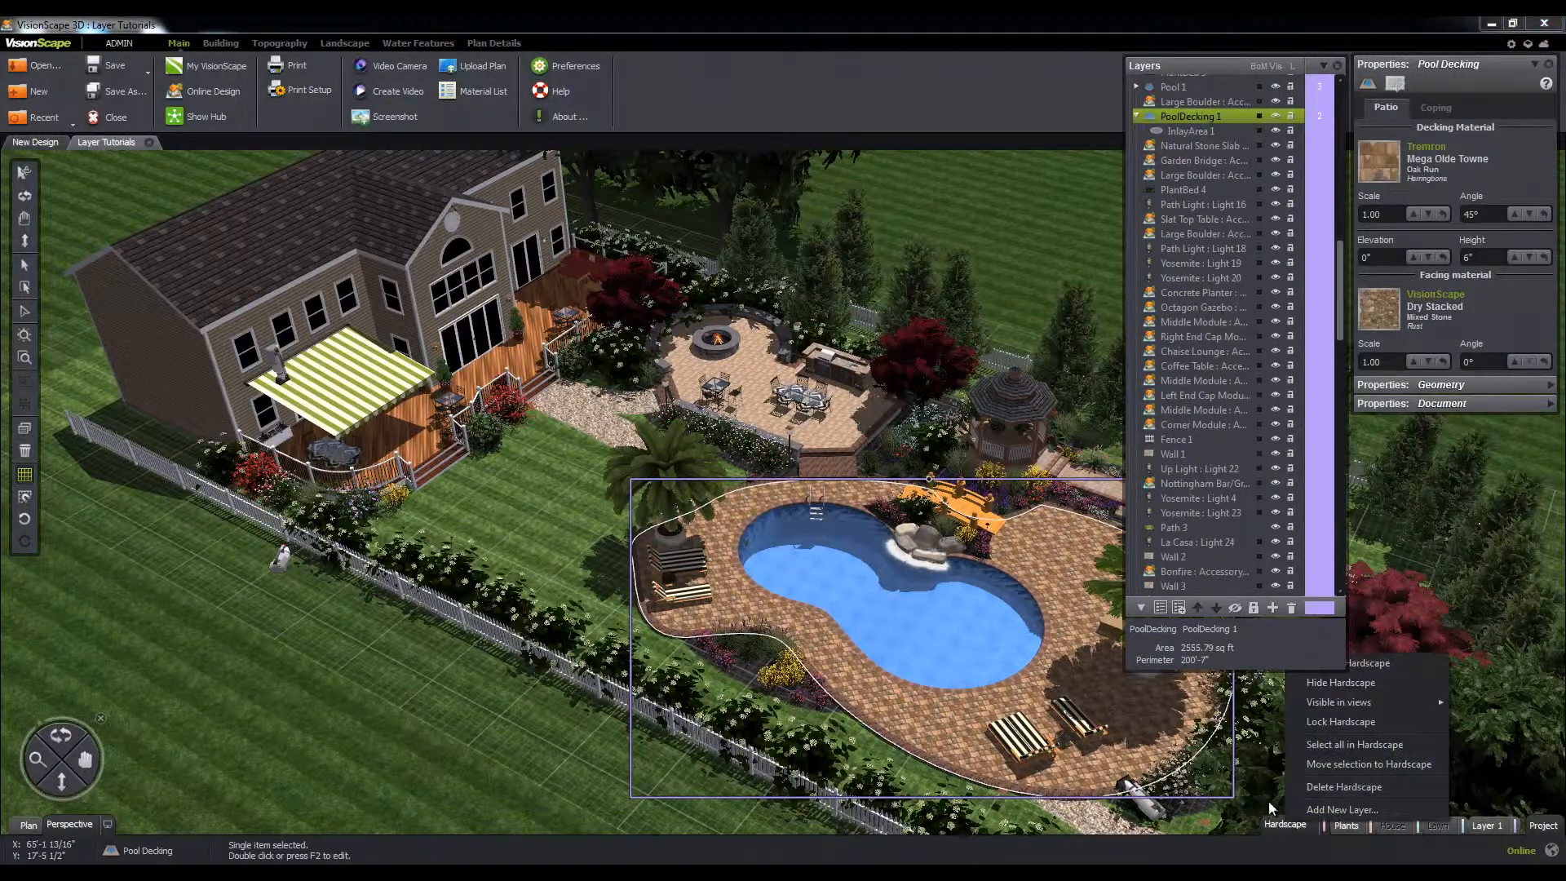
click(1330, 770)
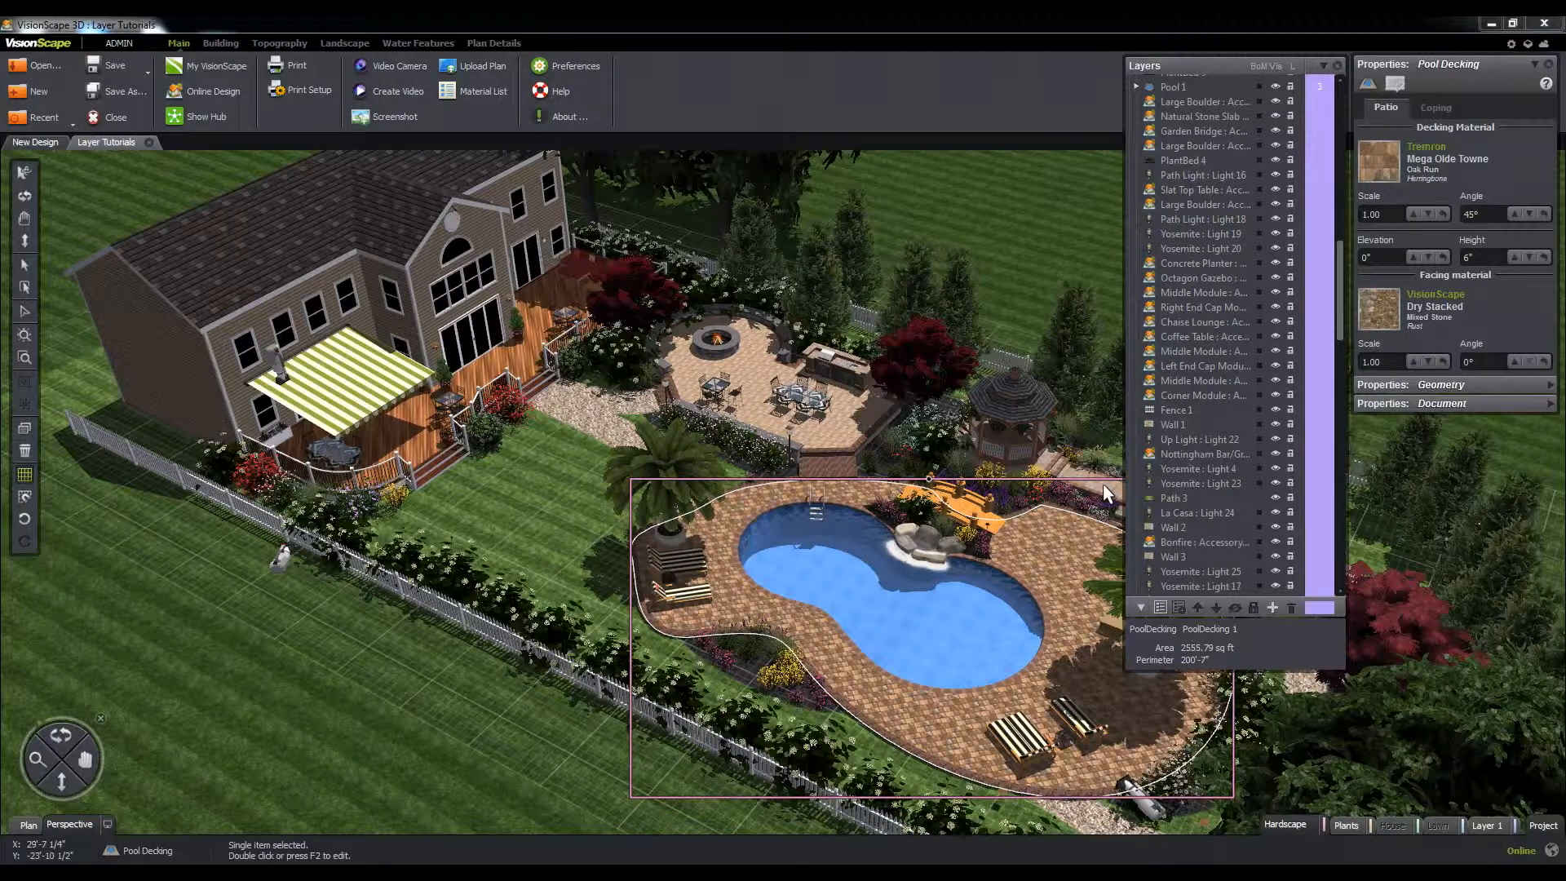
Select the stone wall around the fire pit patio together with all similar walls and move them to the Hardscape layer.
click(787, 343)
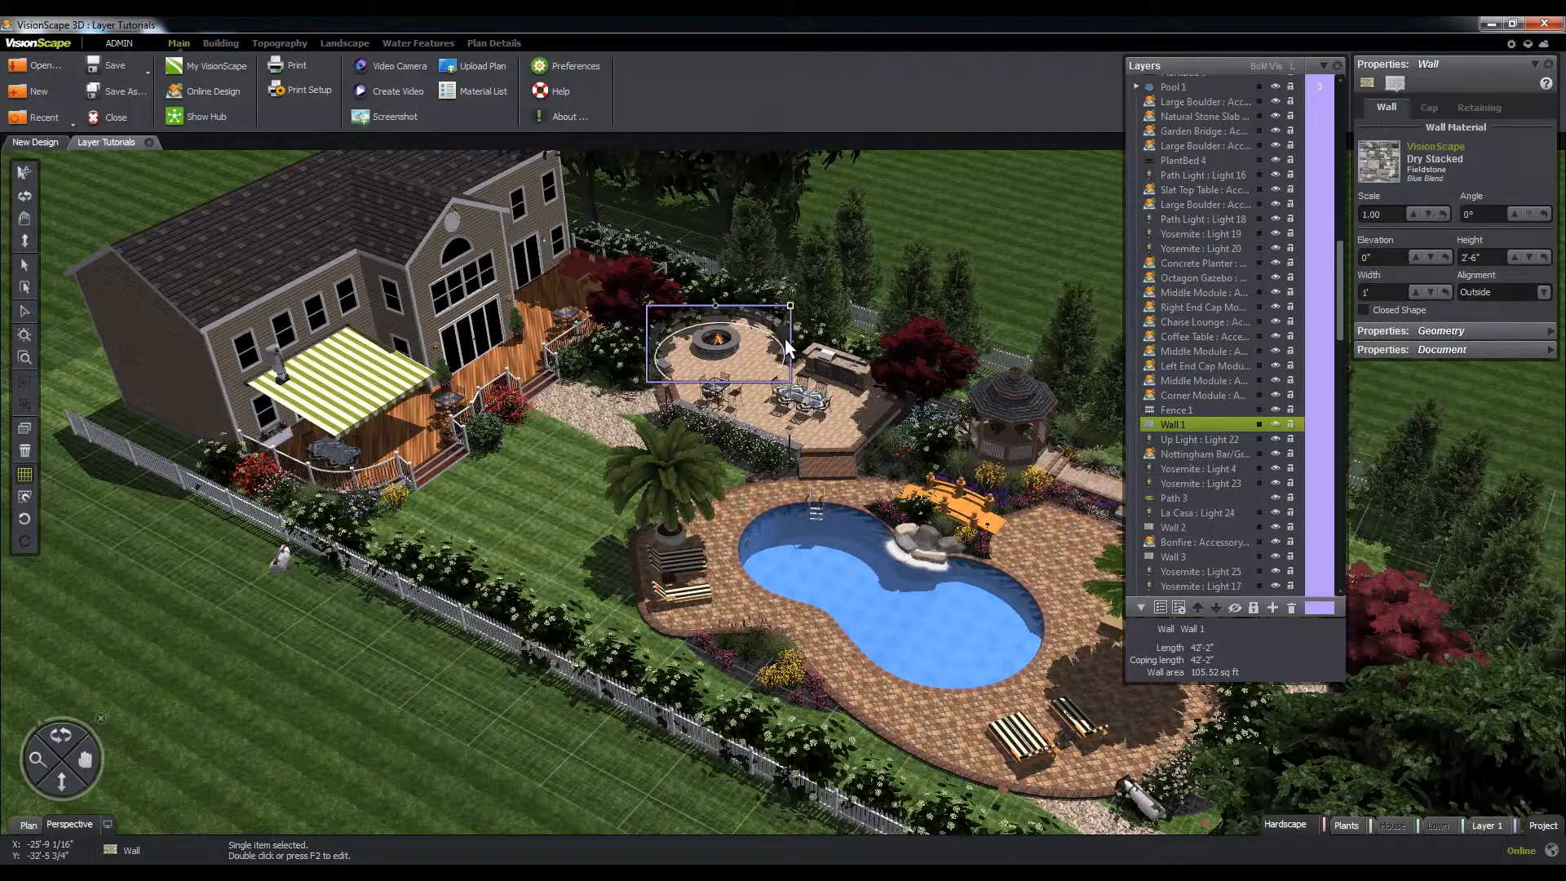
right_click(785, 341)
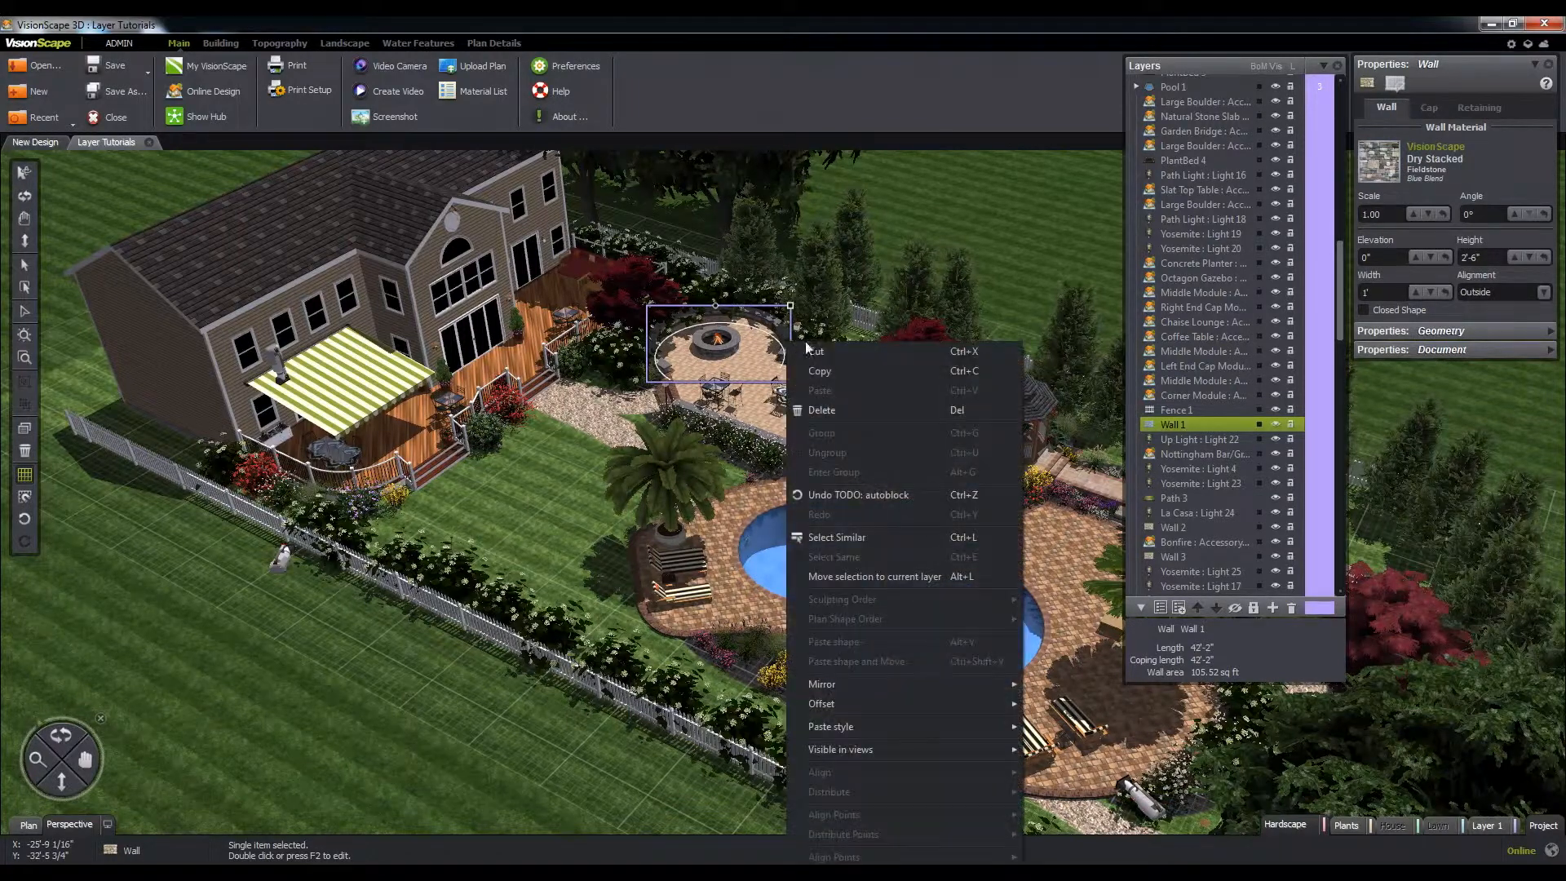
click(843, 537)
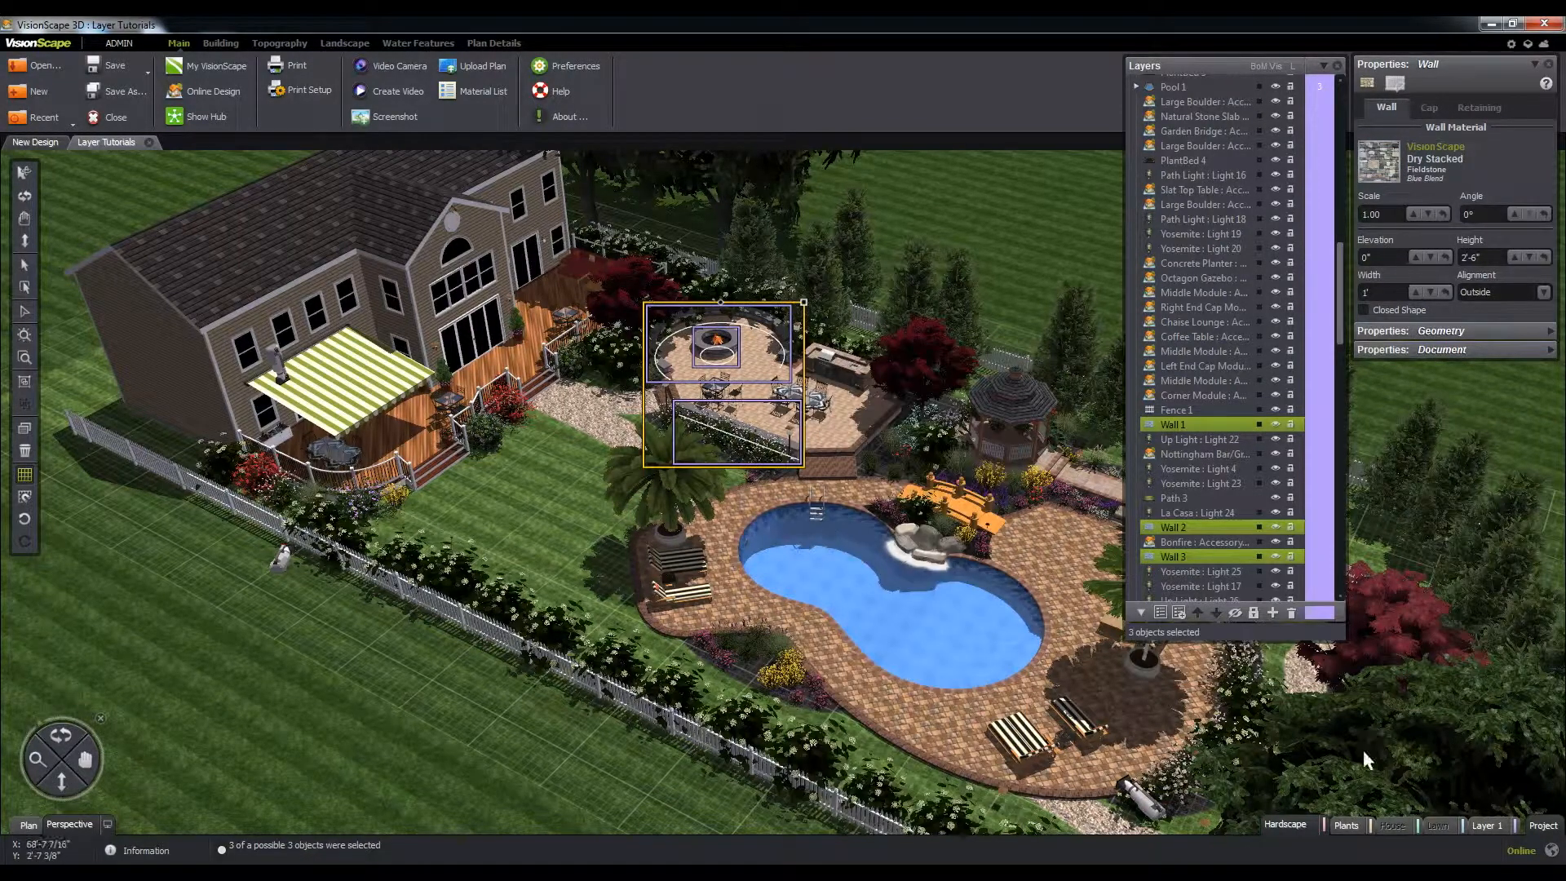
right_click(1296, 824)
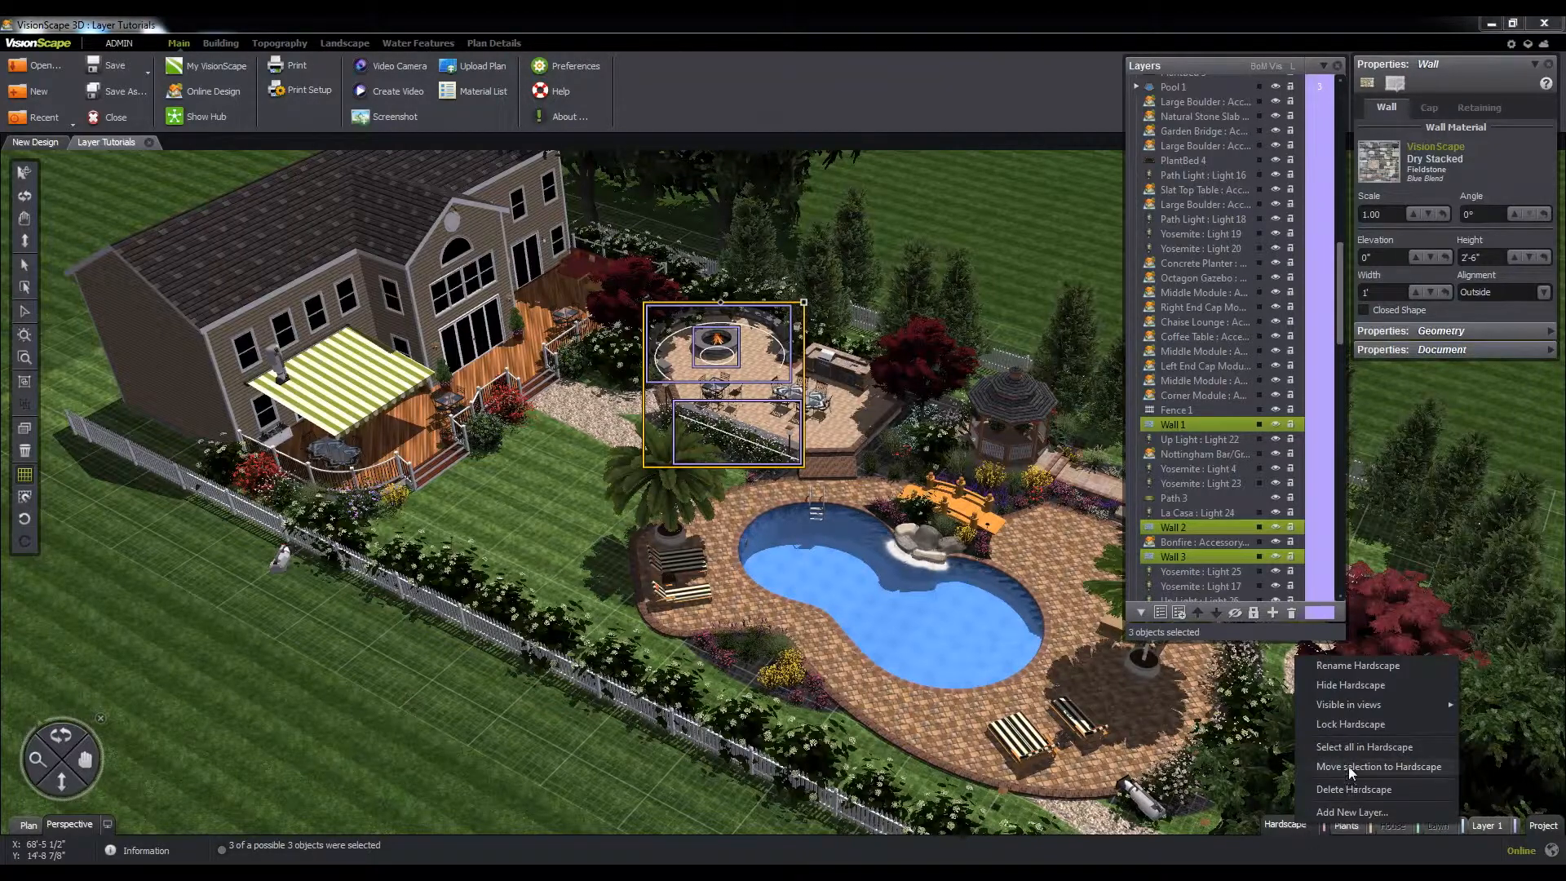
click(1348, 765)
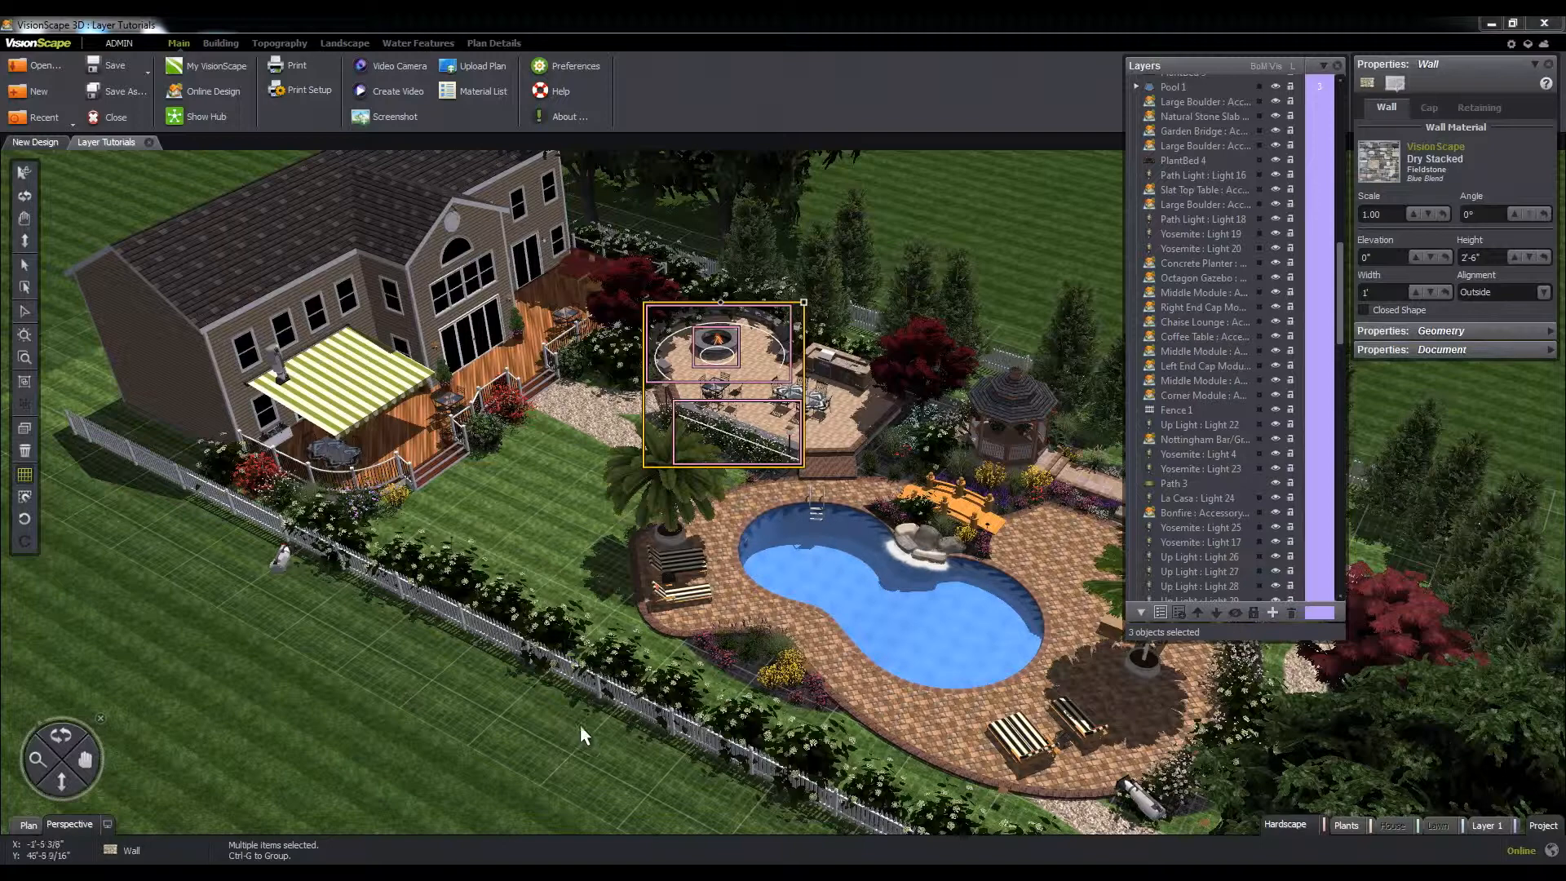
Select the poolside mulch bed together with all similar plant beds, move them to the Plants layer, and make Hardscape the current layer.
click(744, 682)
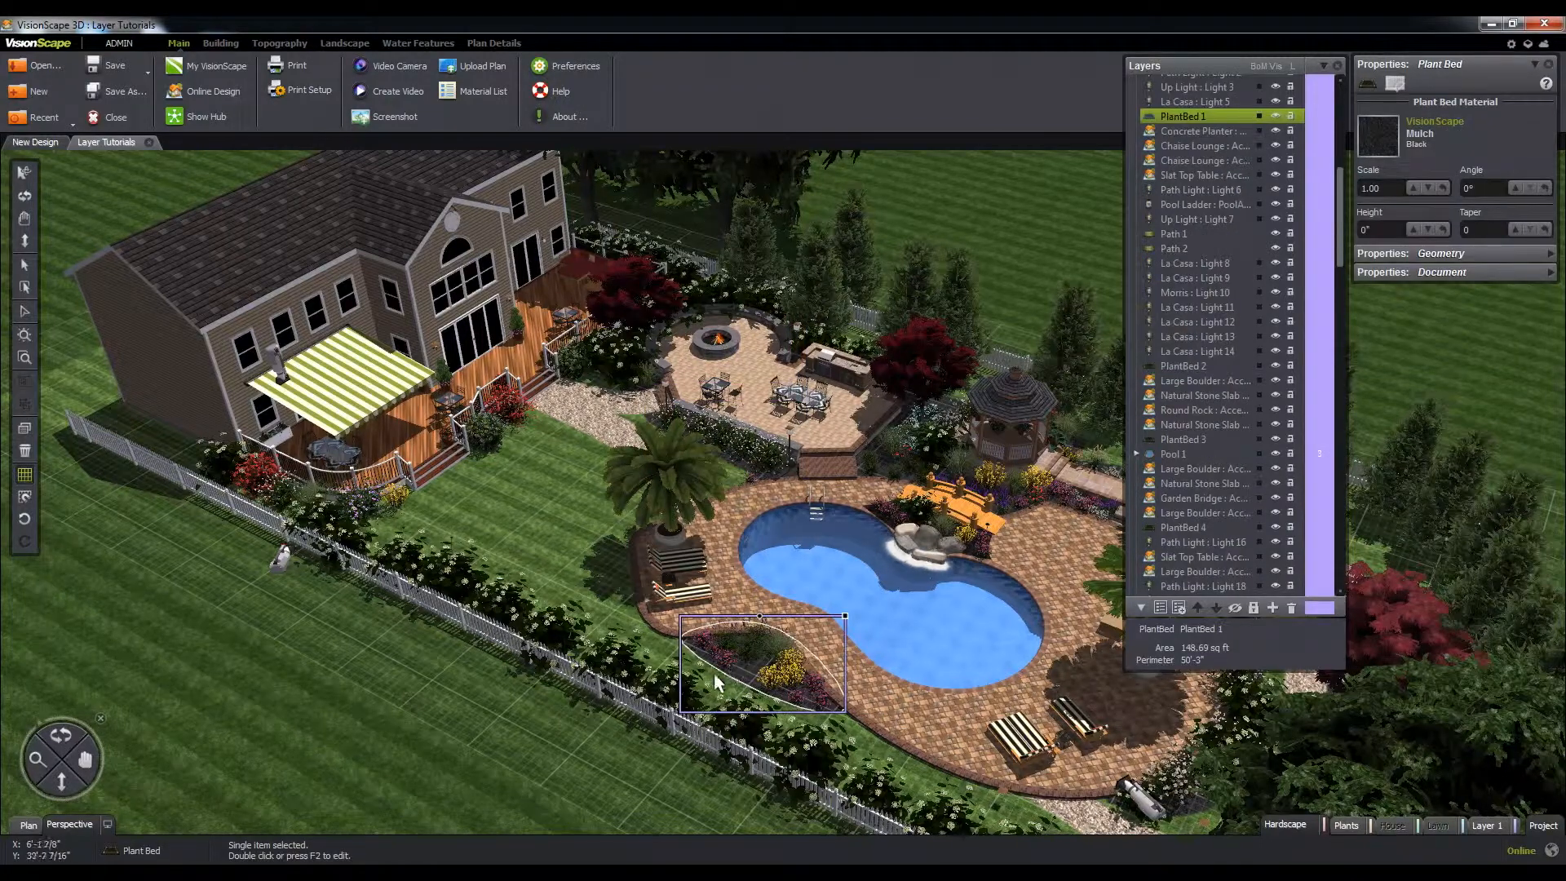
right_click(743, 682)
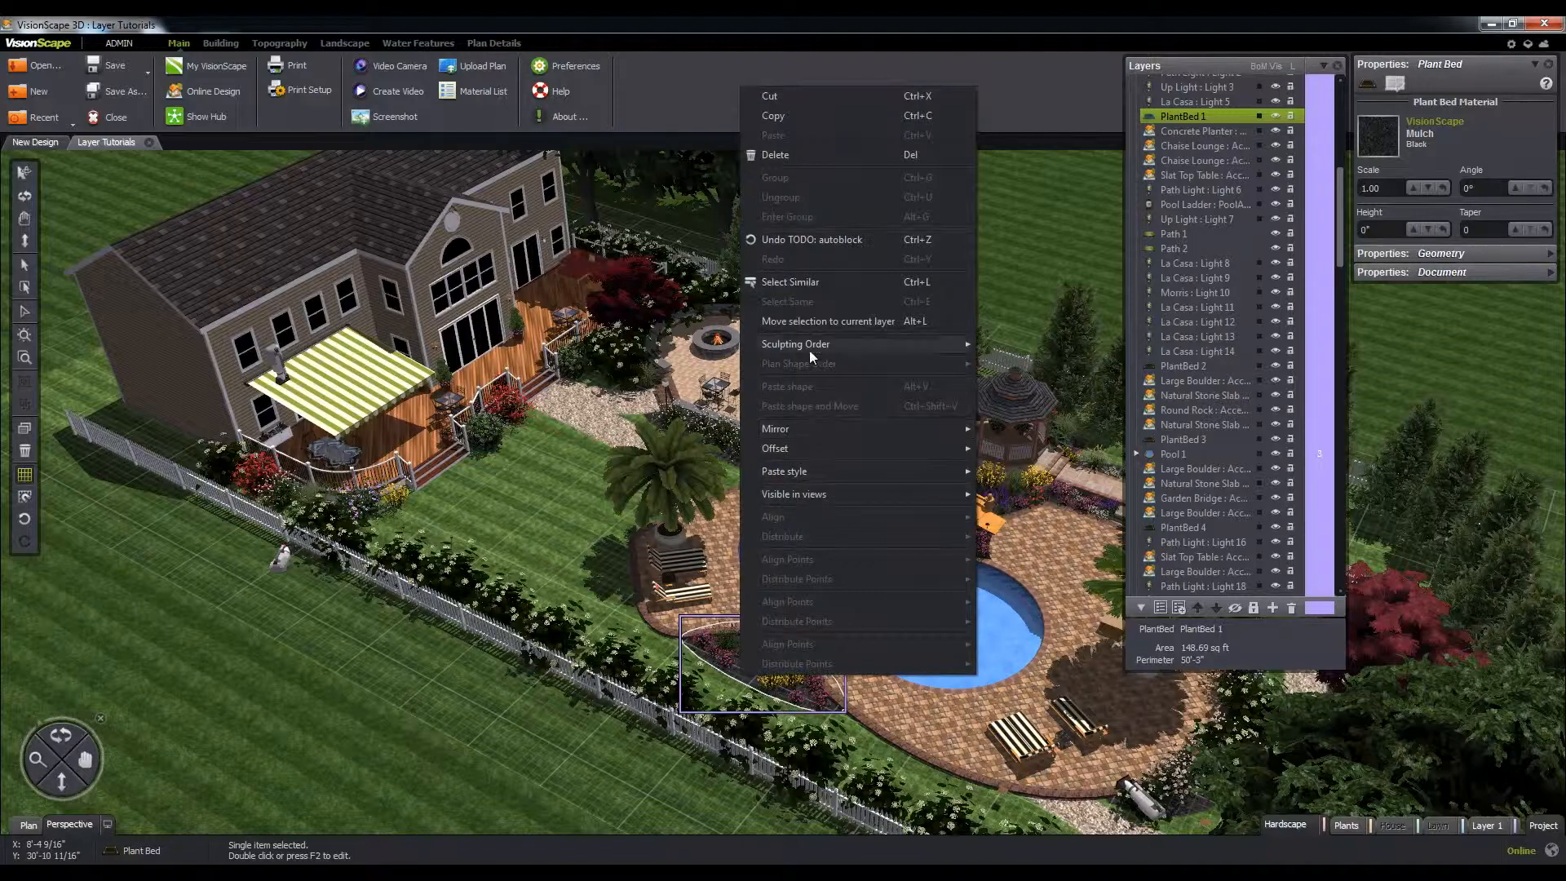
click(795, 282)
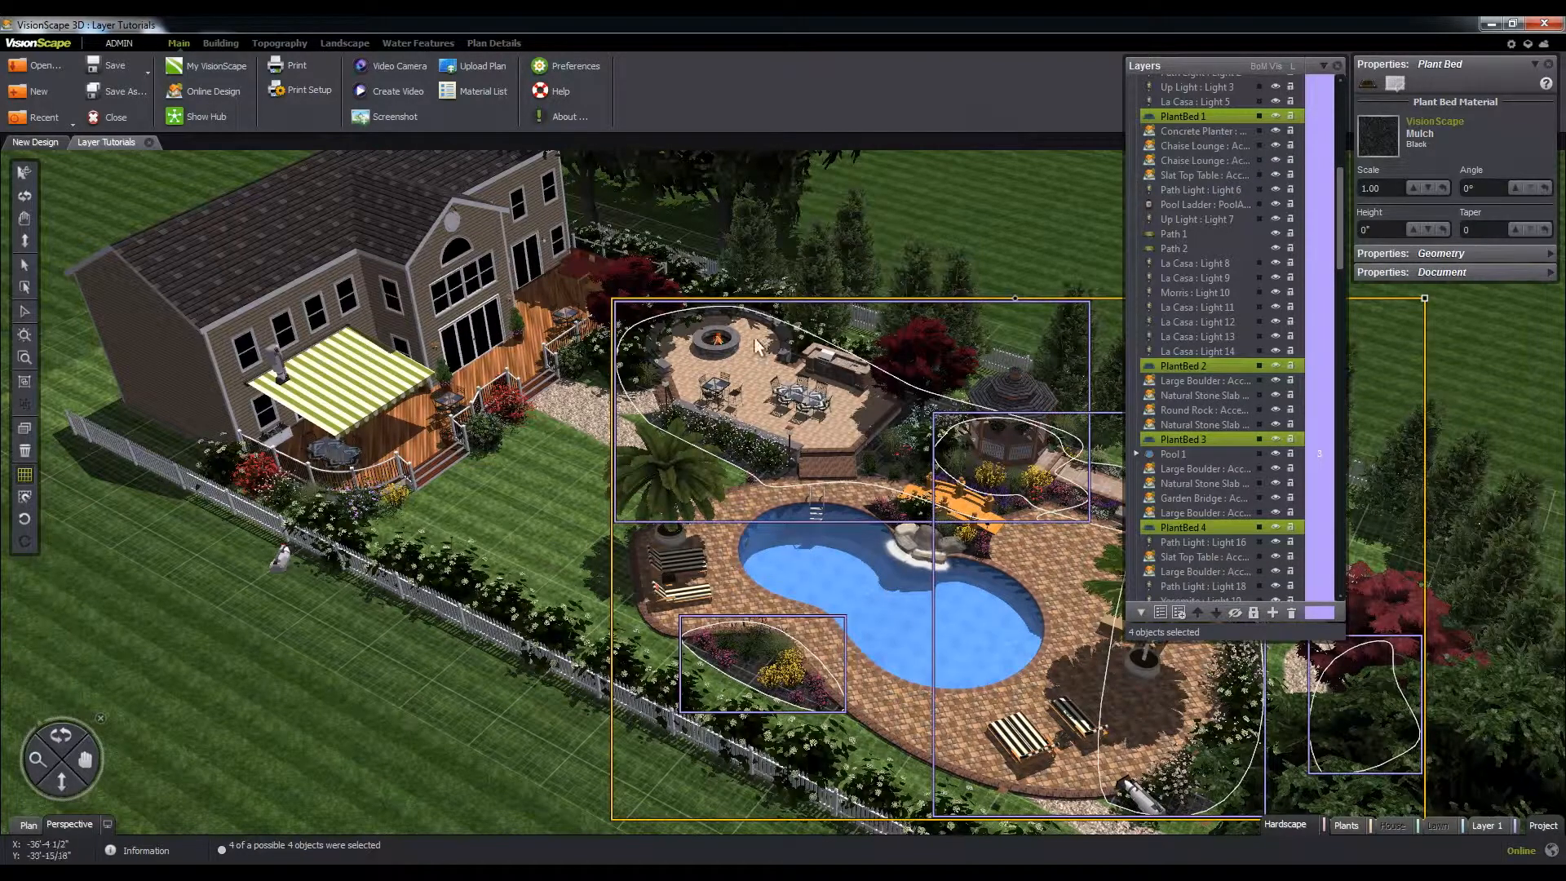
right_click(1347, 827)
click(1397, 772)
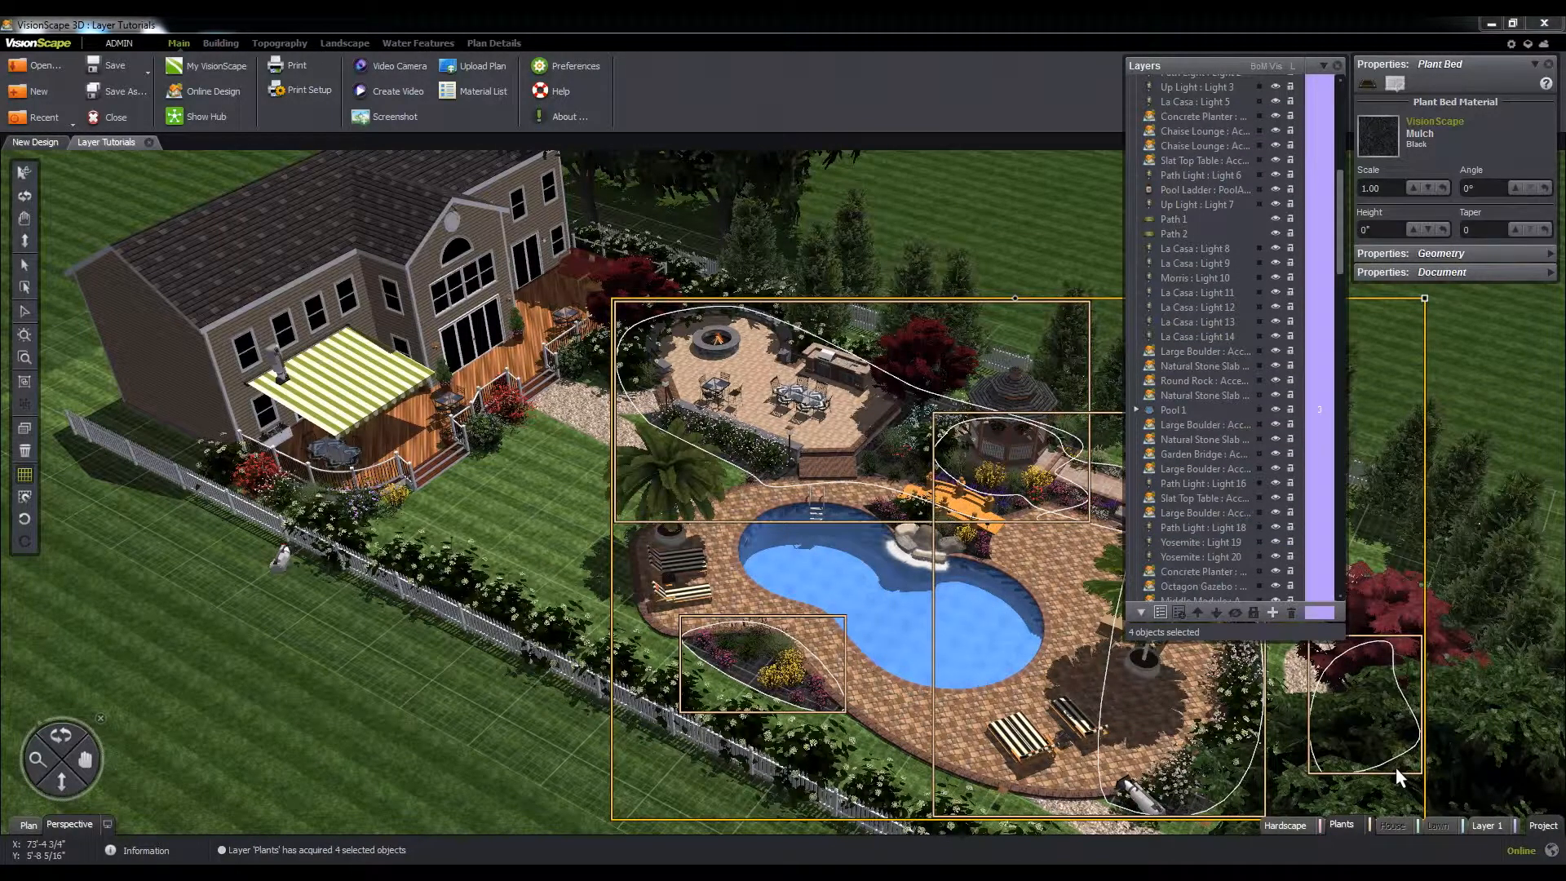
click(1285, 825)
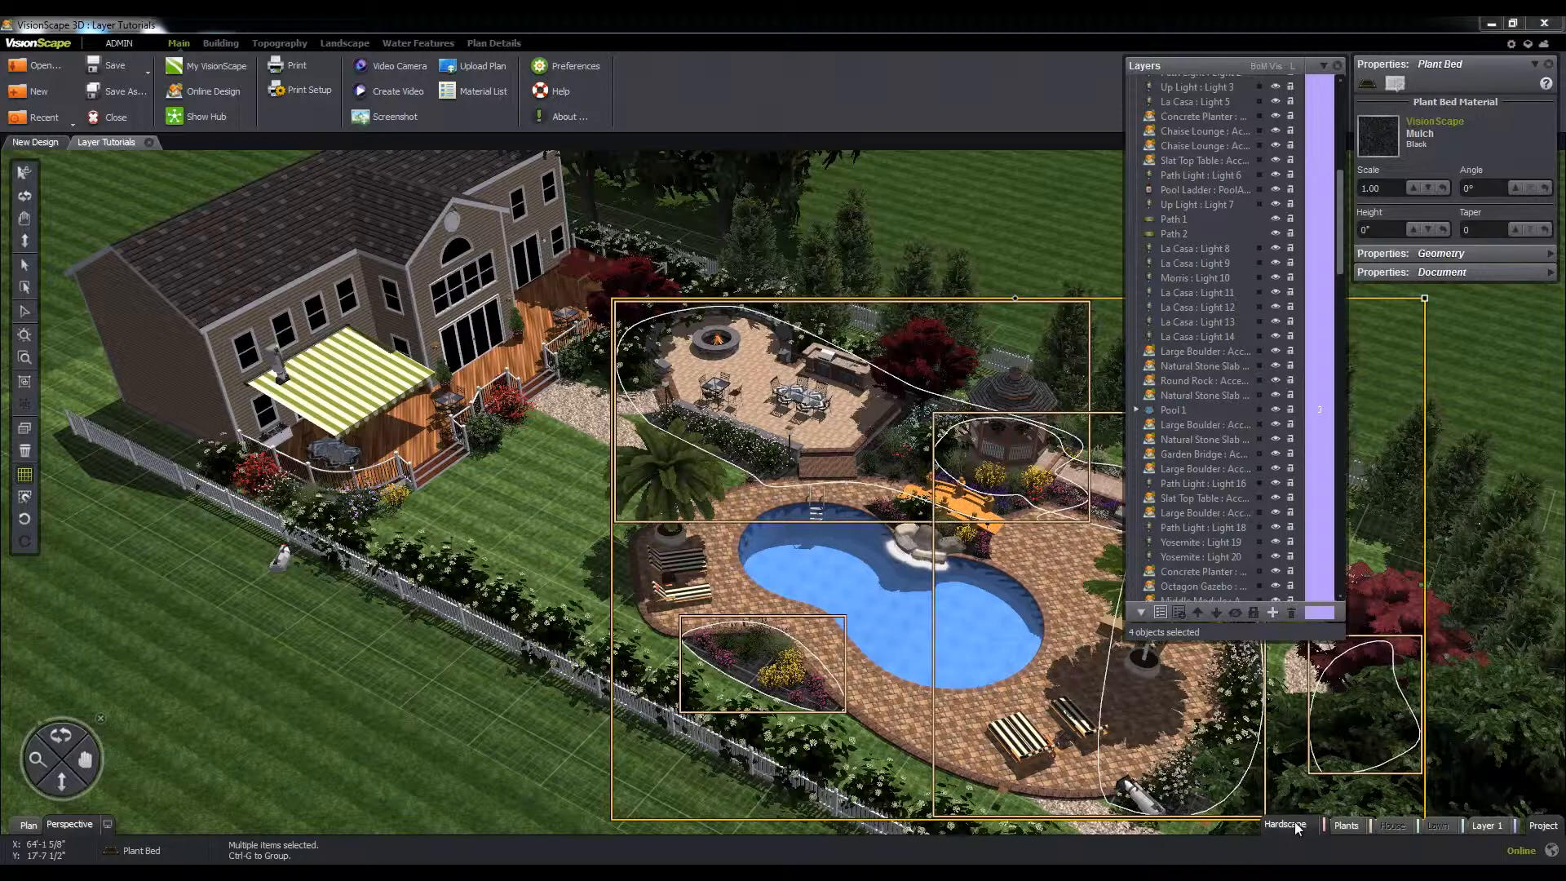
Set the environment's time of day to night and add a new layer named Lighting.
click(1545, 46)
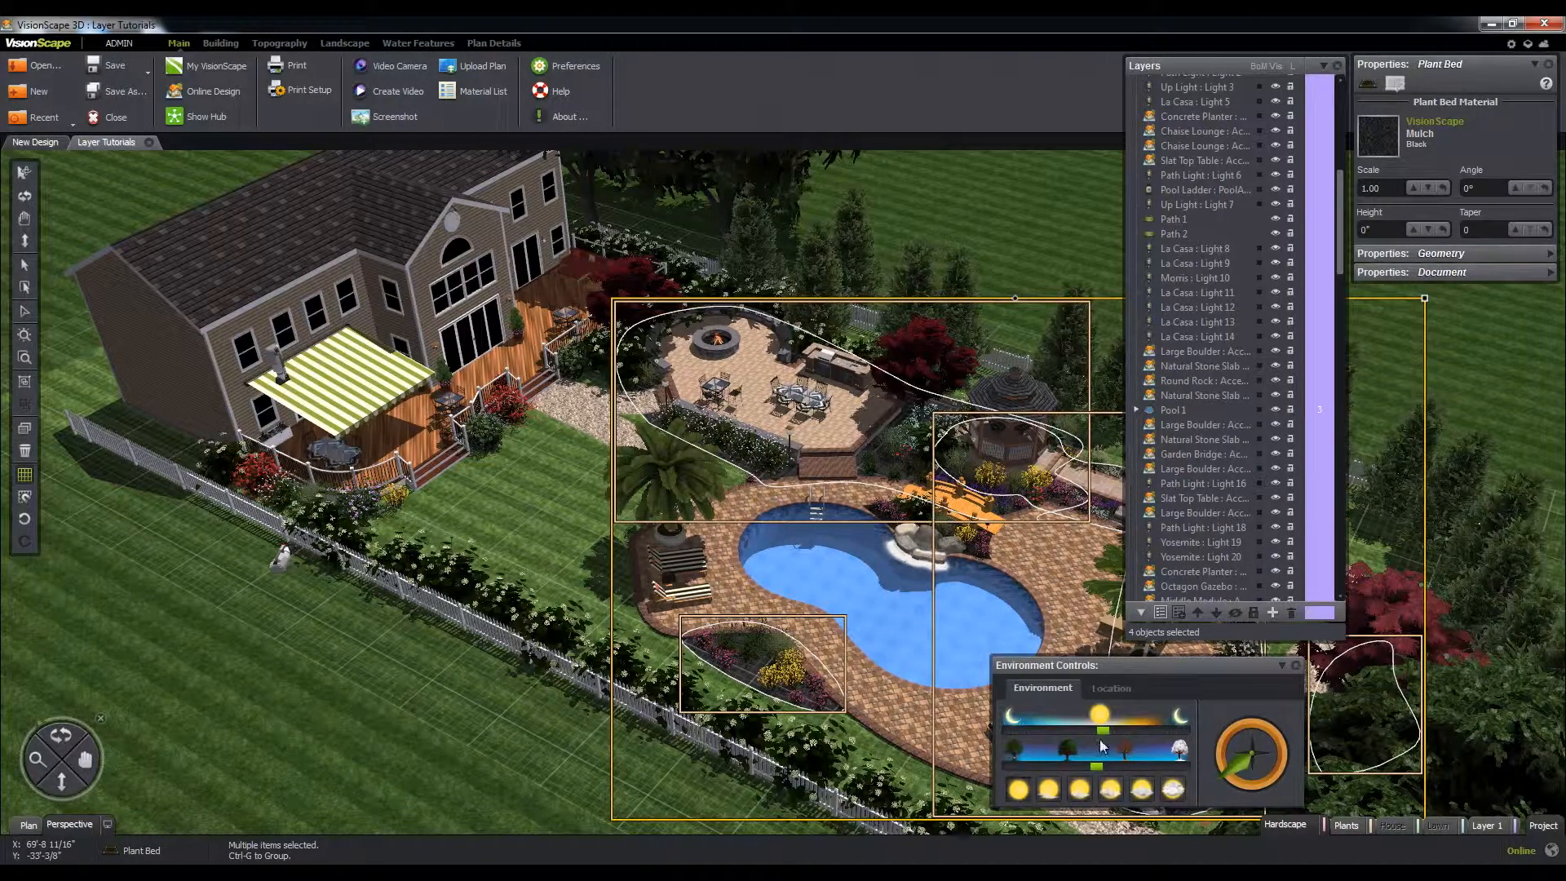
drag(1099, 730, 1187, 725)
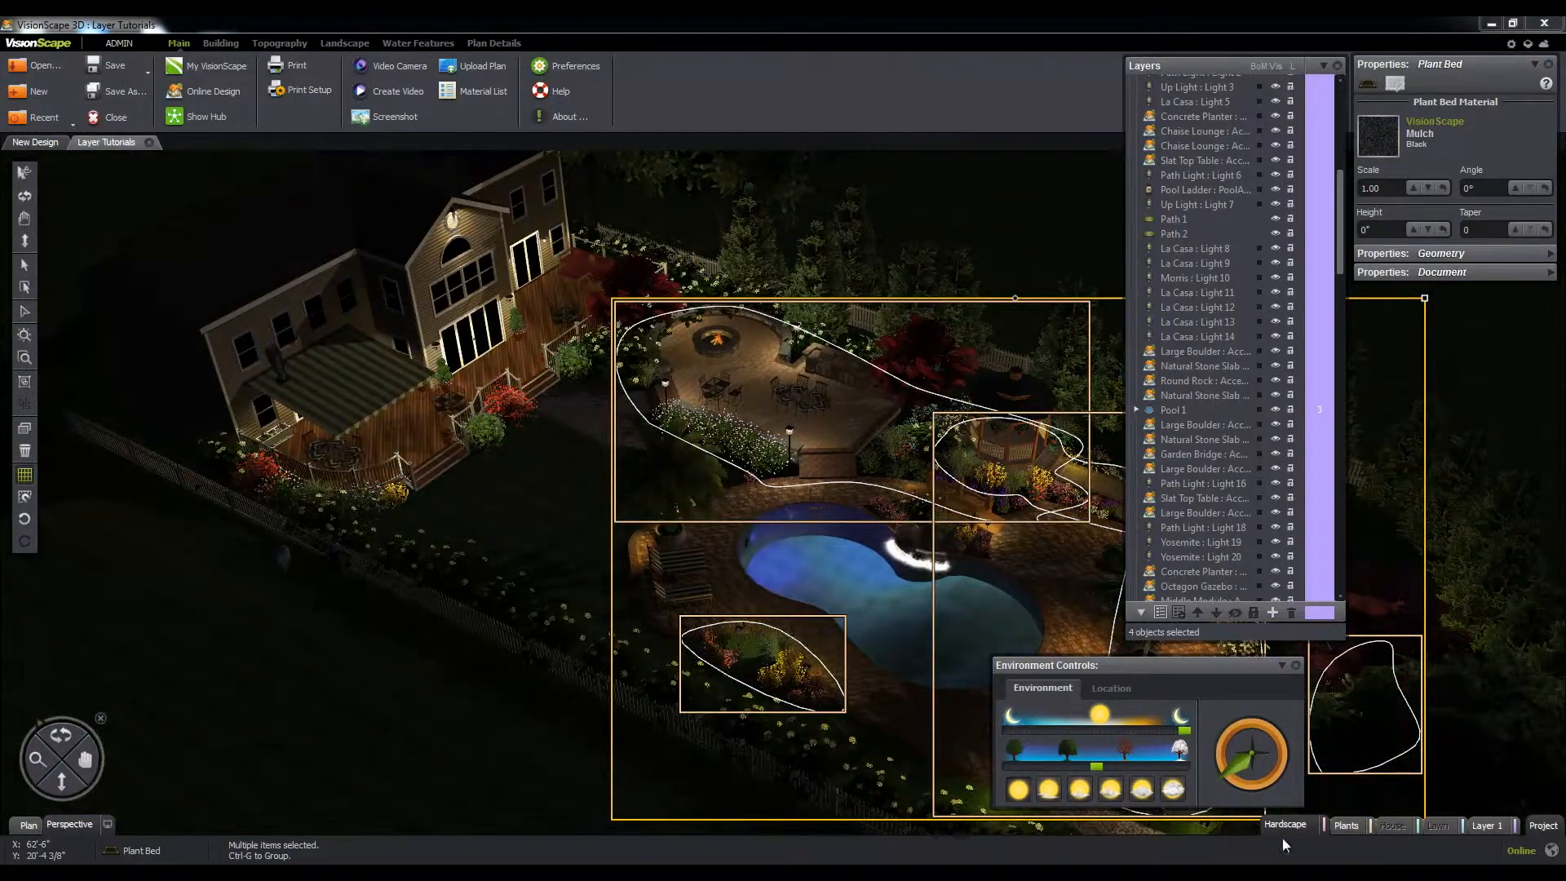
right_click(1302, 830)
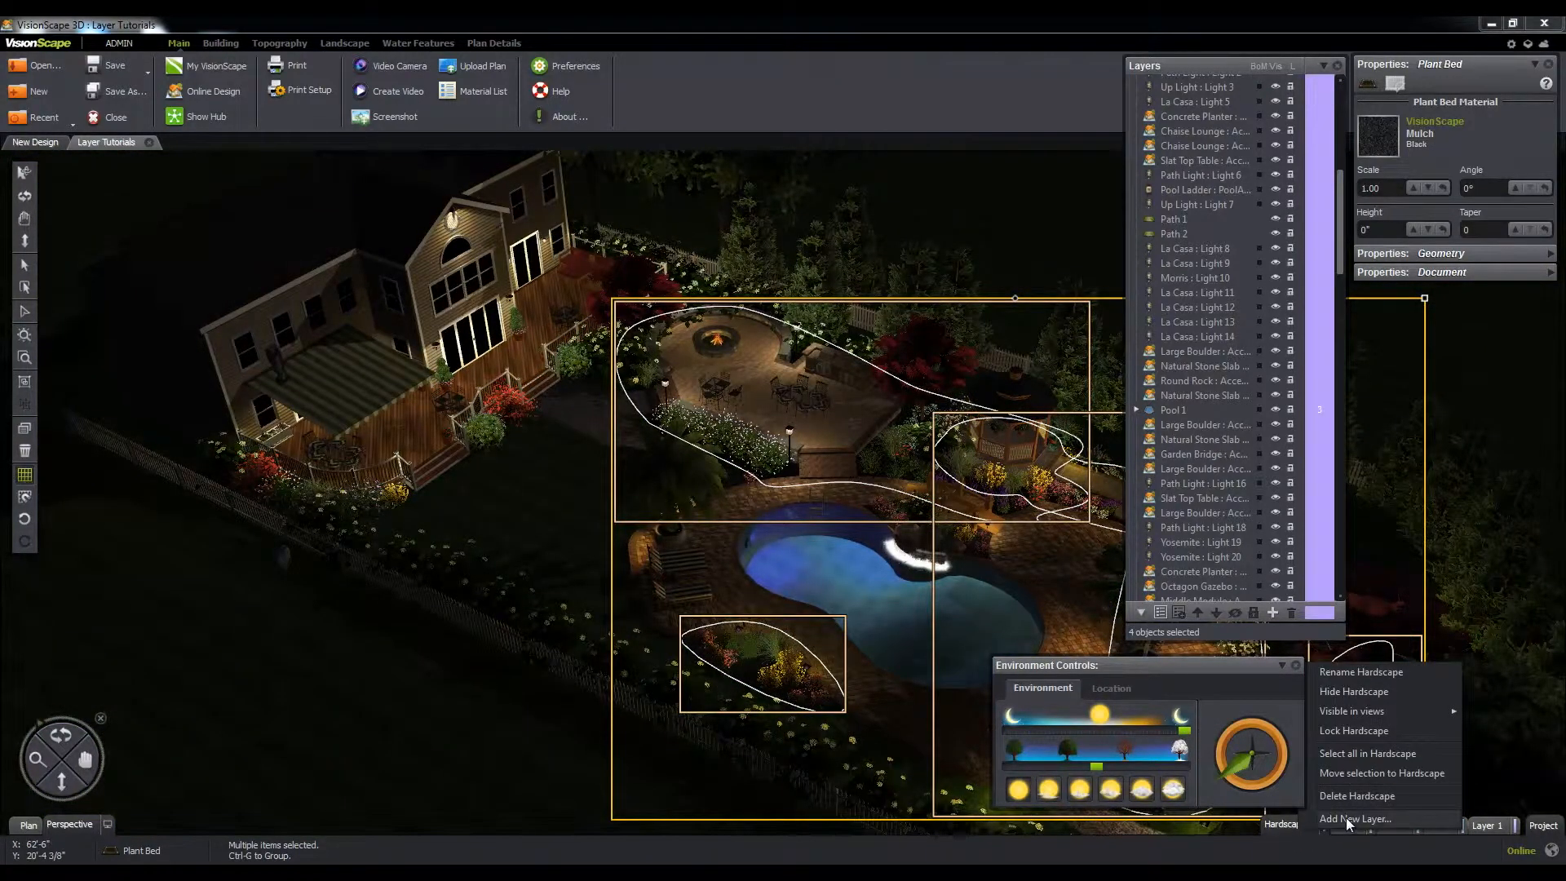
click(1346, 821)
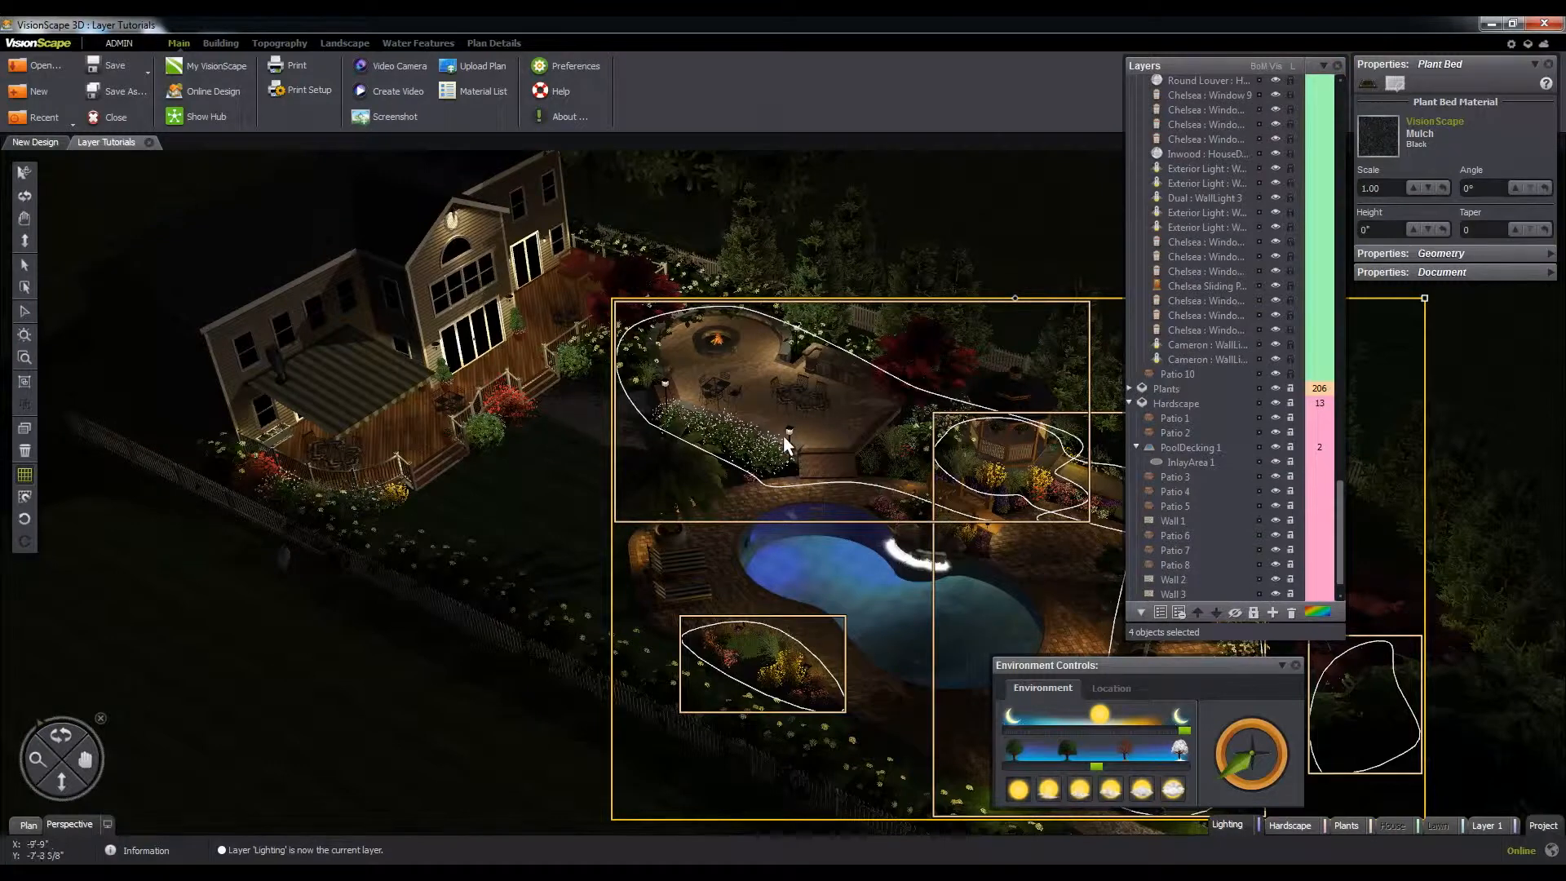
Select the Yosemite post light beside the patio steps together with all similar lights.
click(791, 439)
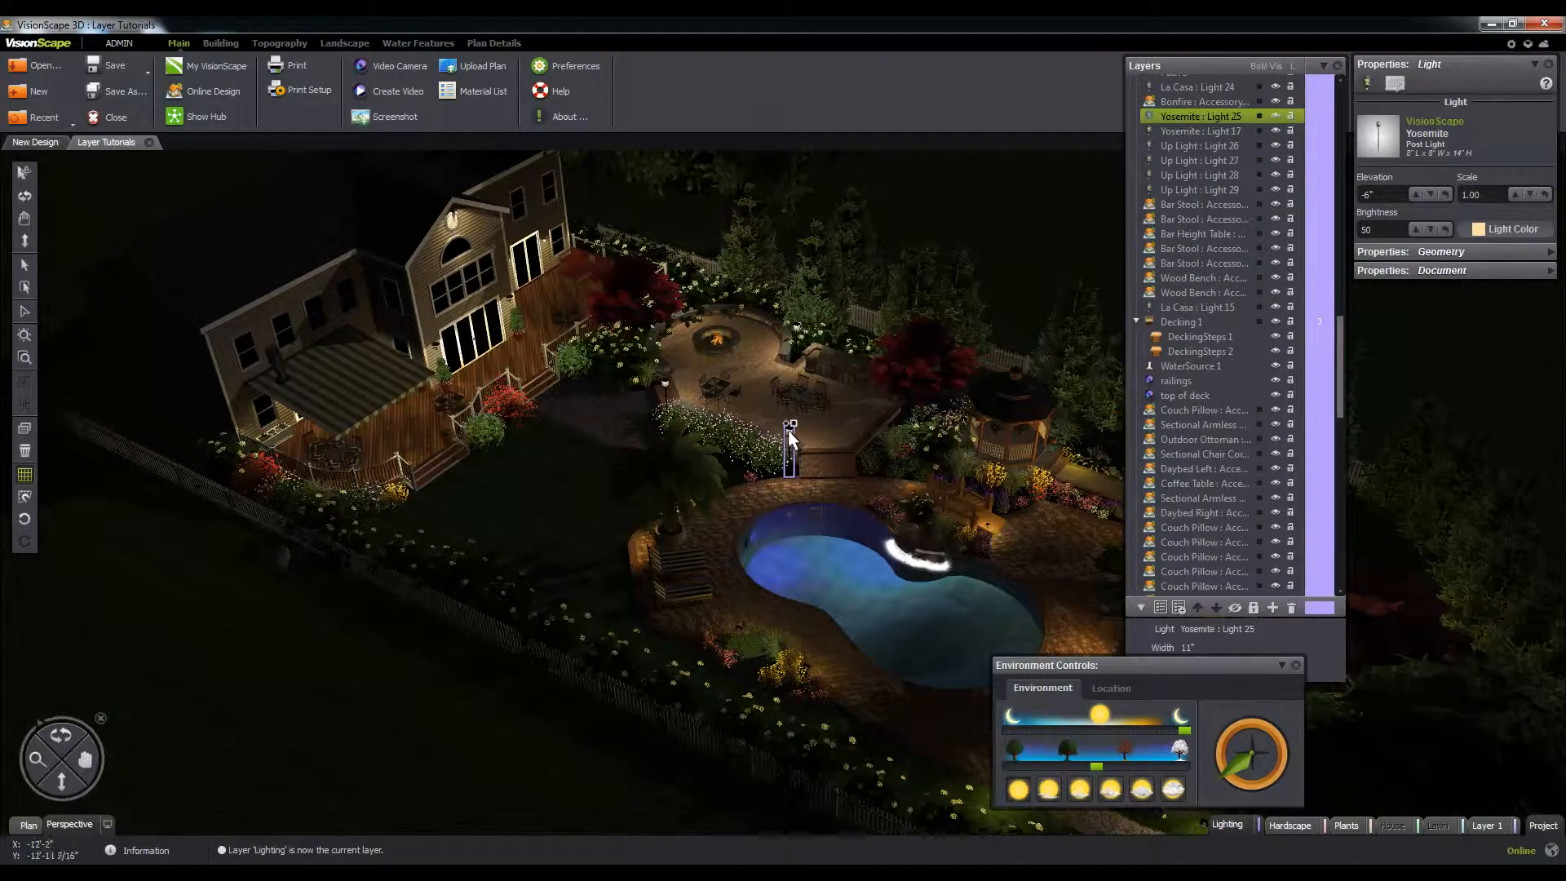
right_click(789, 433)
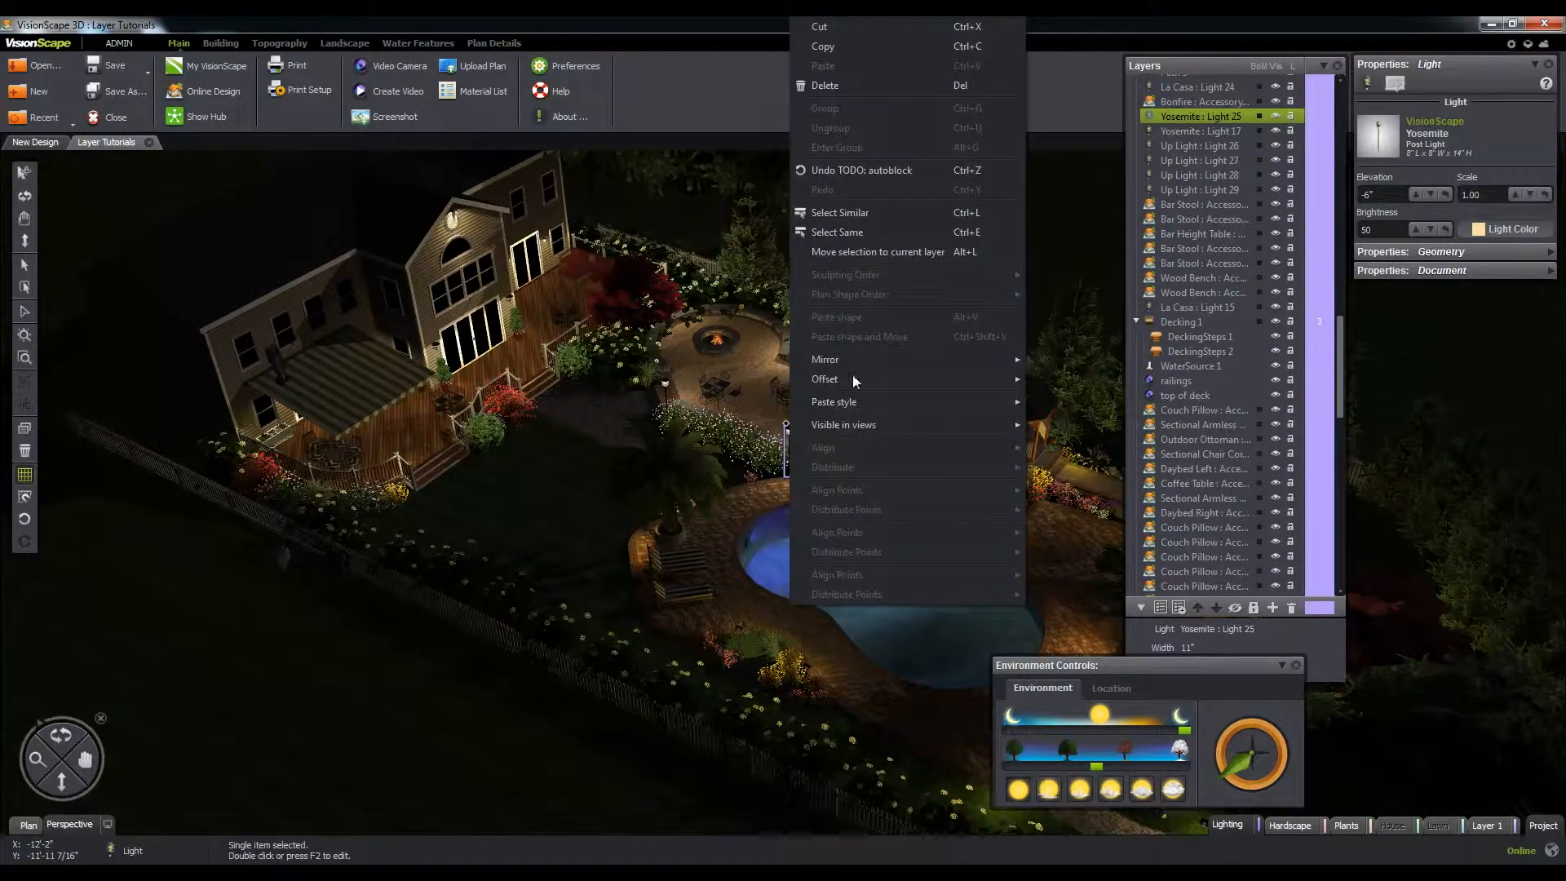
click(843, 213)
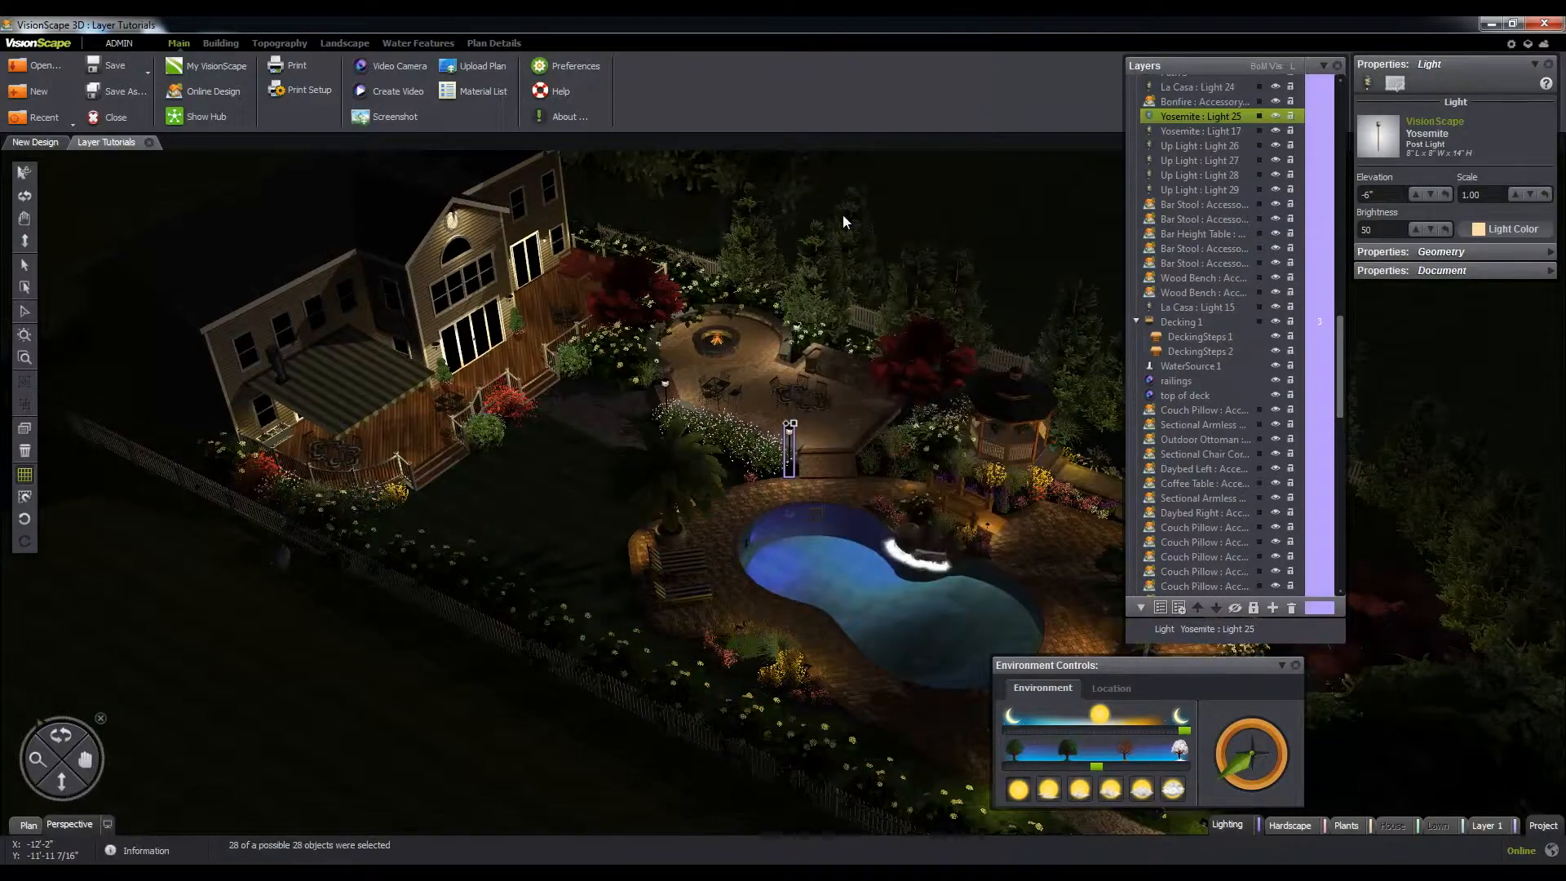
right_click(1230, 826)
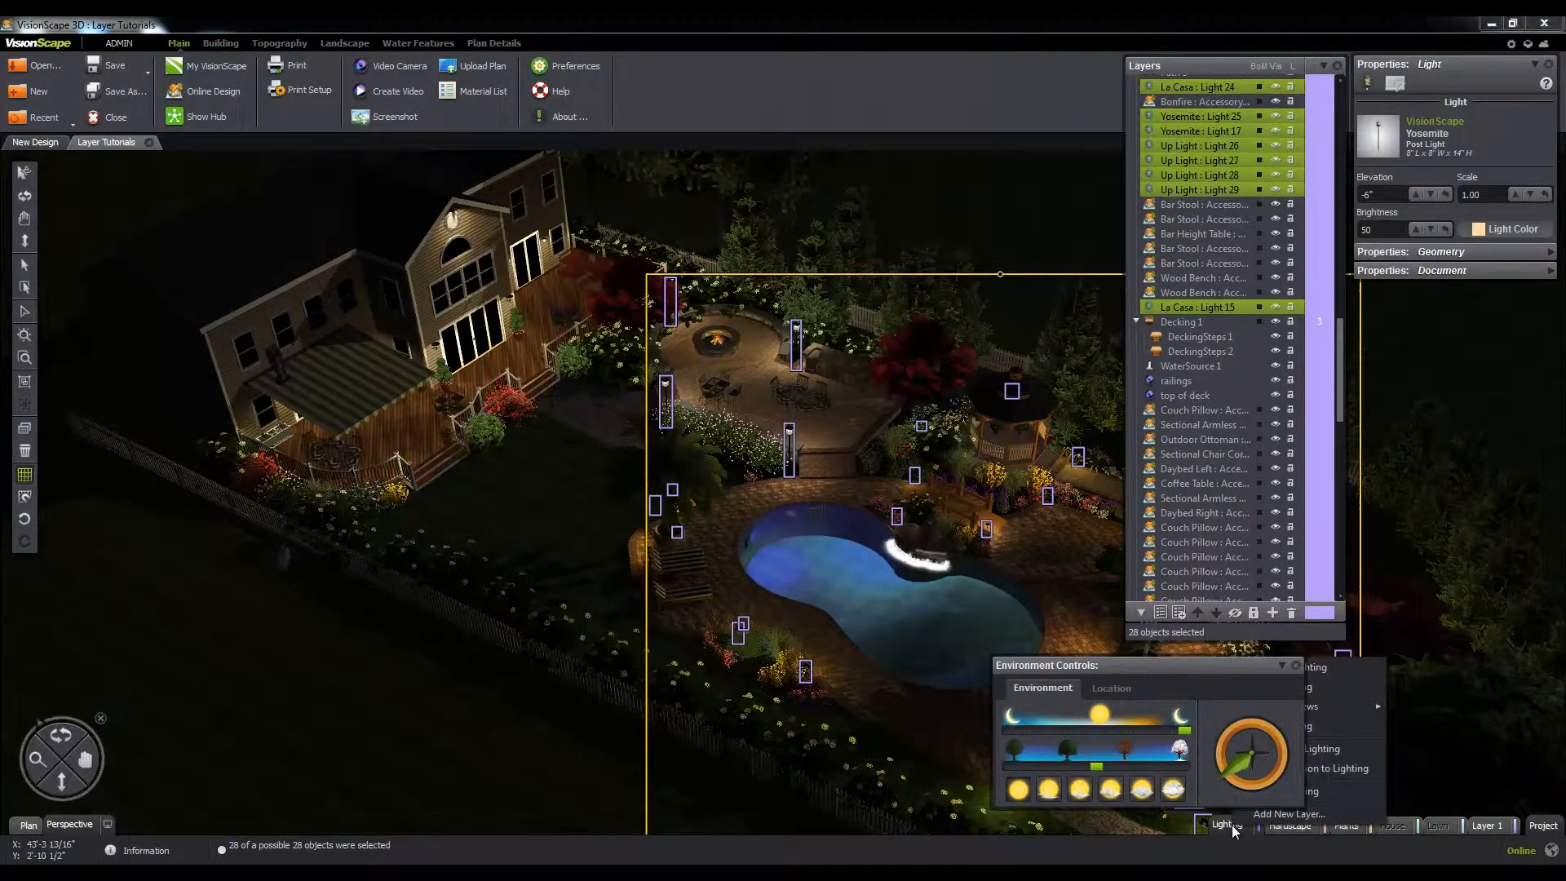
click(1284, 666)
click(836, 471)
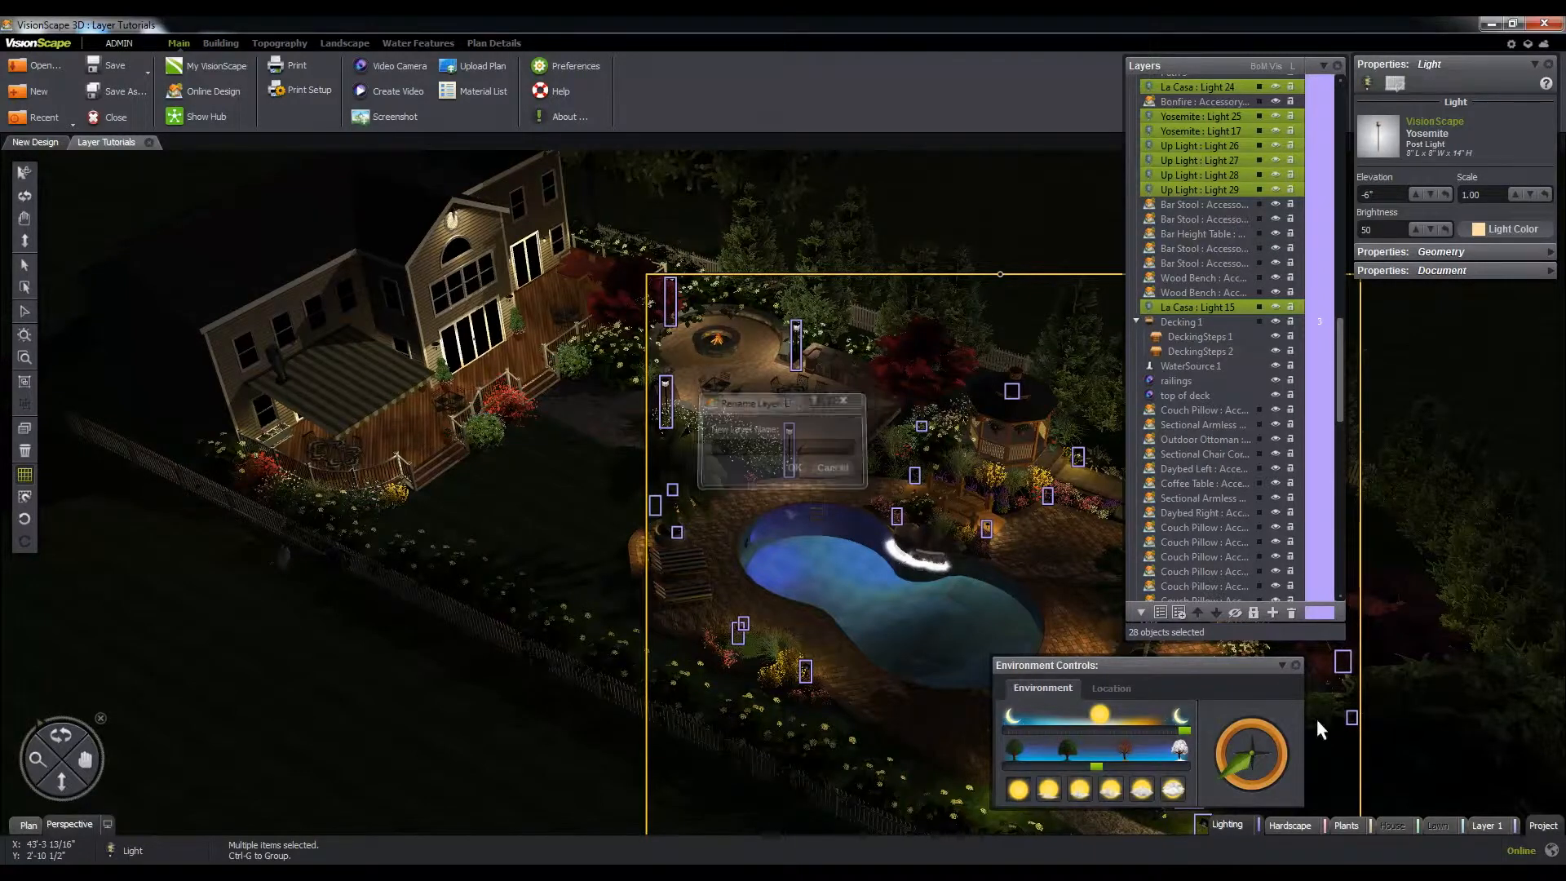
Collapse the environment controls and move the selected lights to the Lighting layer.
click(1283, 665)
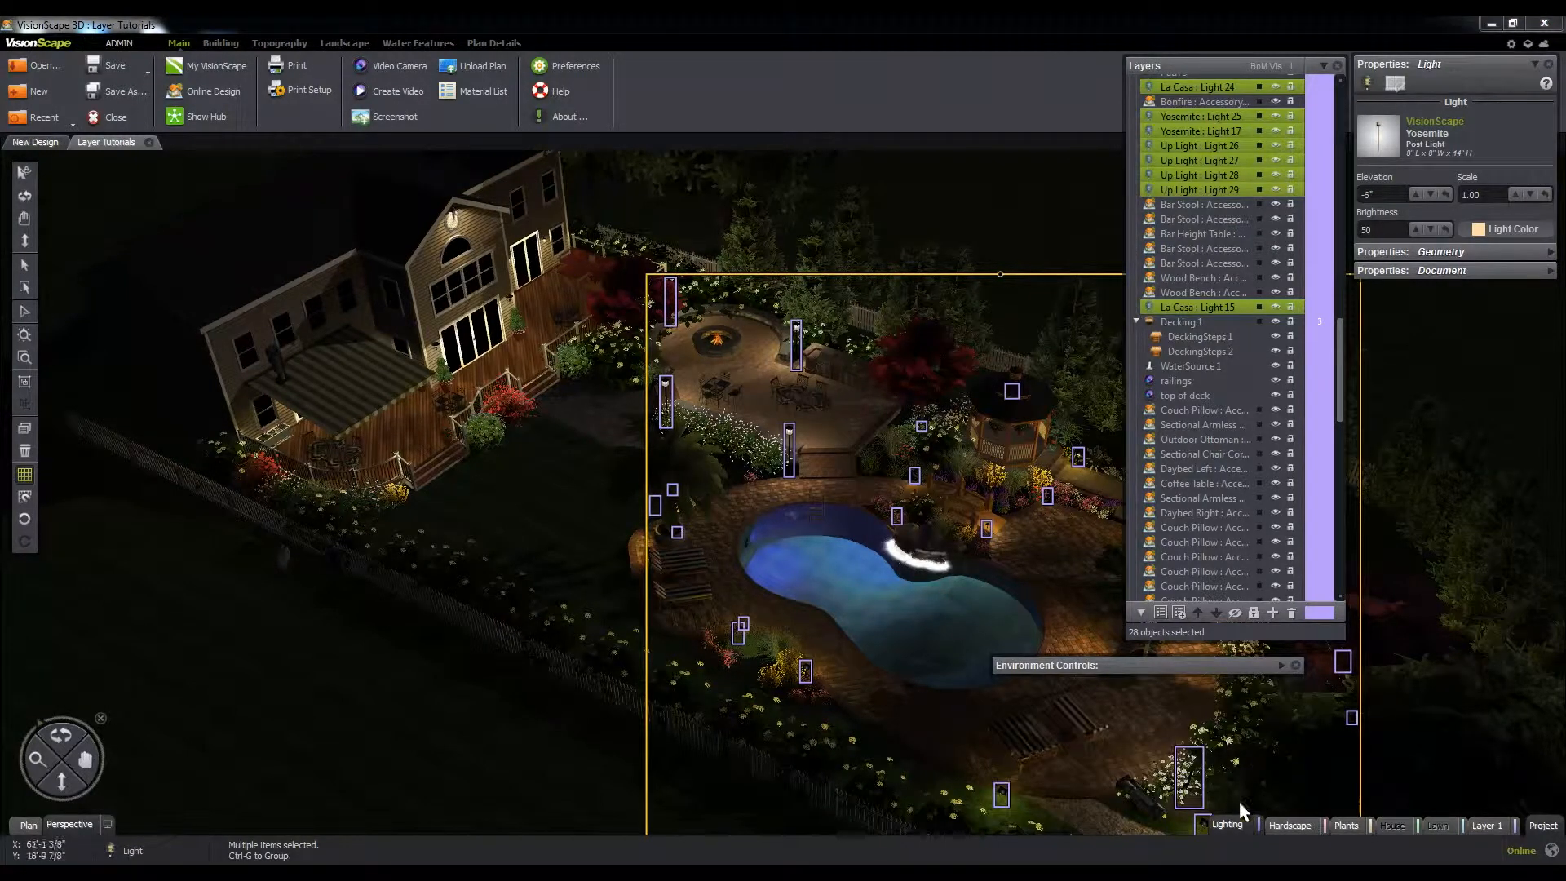
right_click(1246, 829)
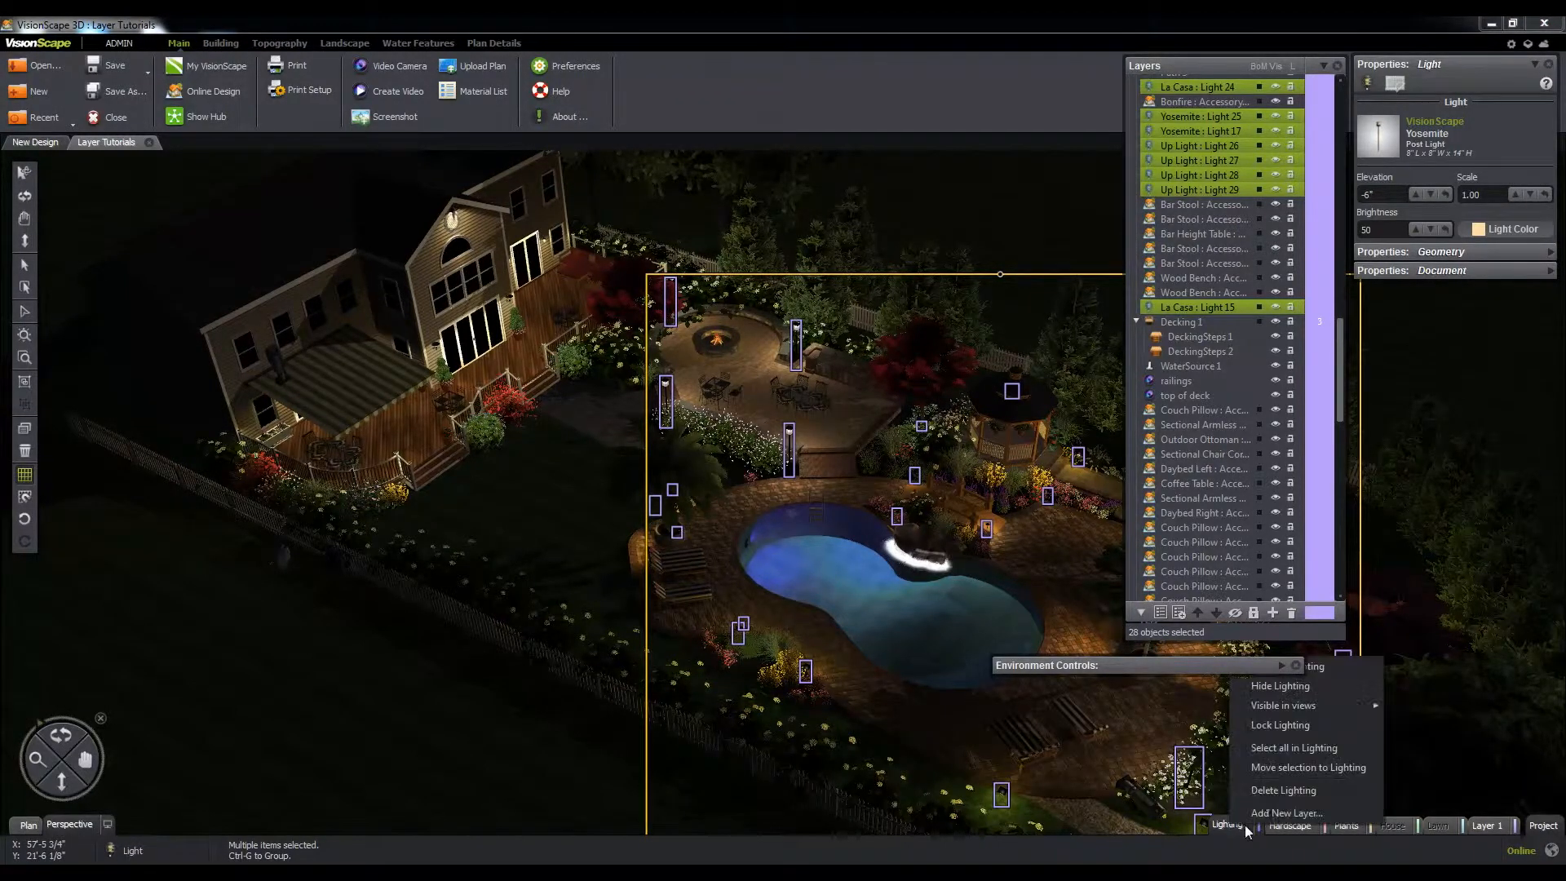
click(1275, 767)
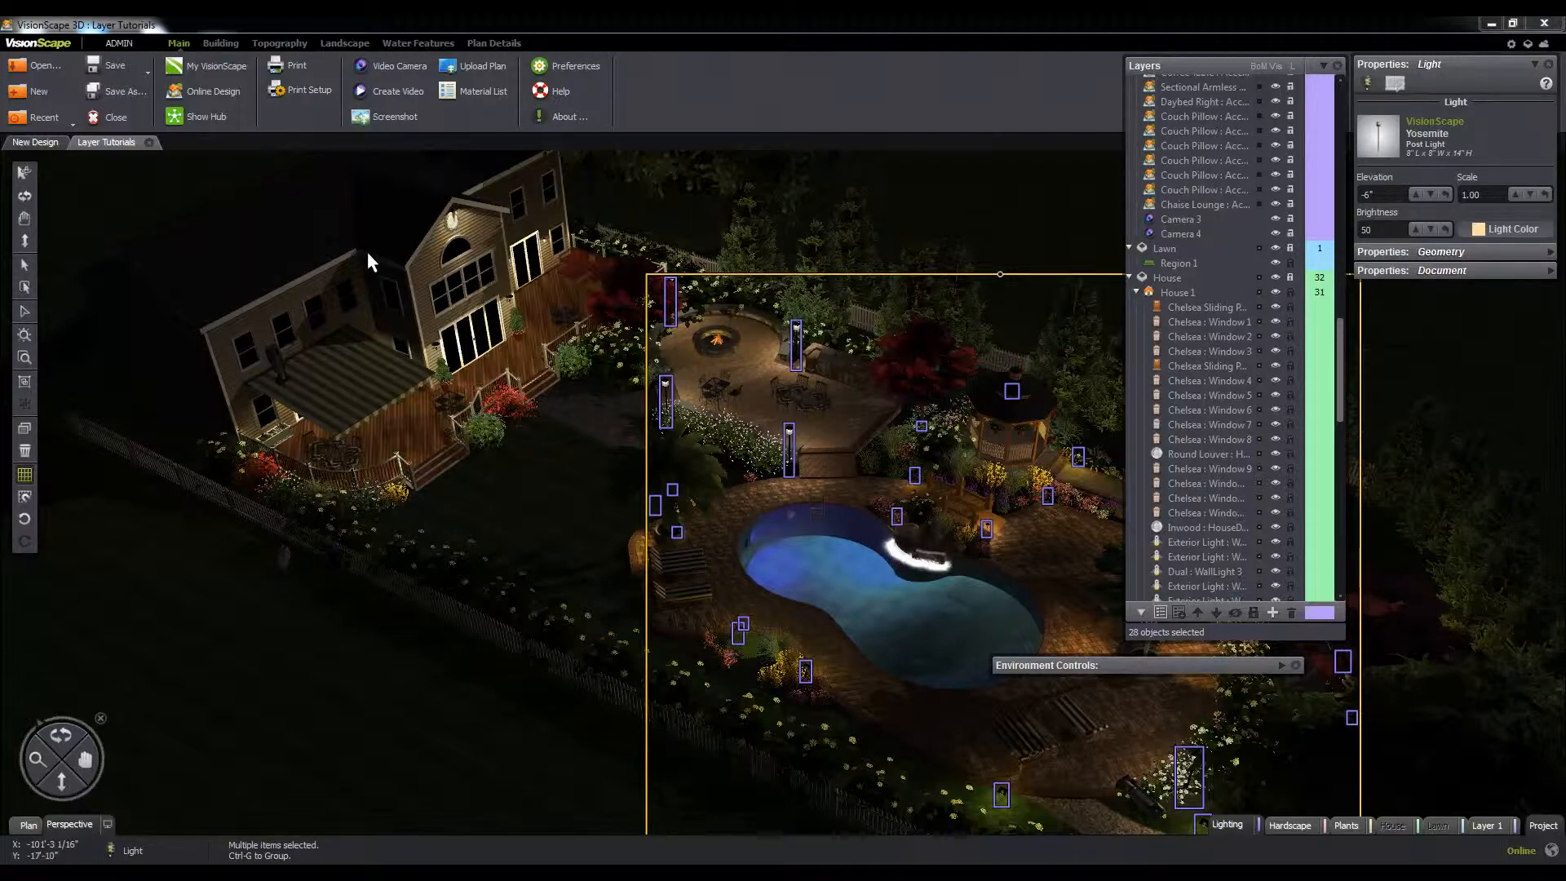
Clear the selection, set the environment back to daytime, and close the environment controls.
click(414, 678)
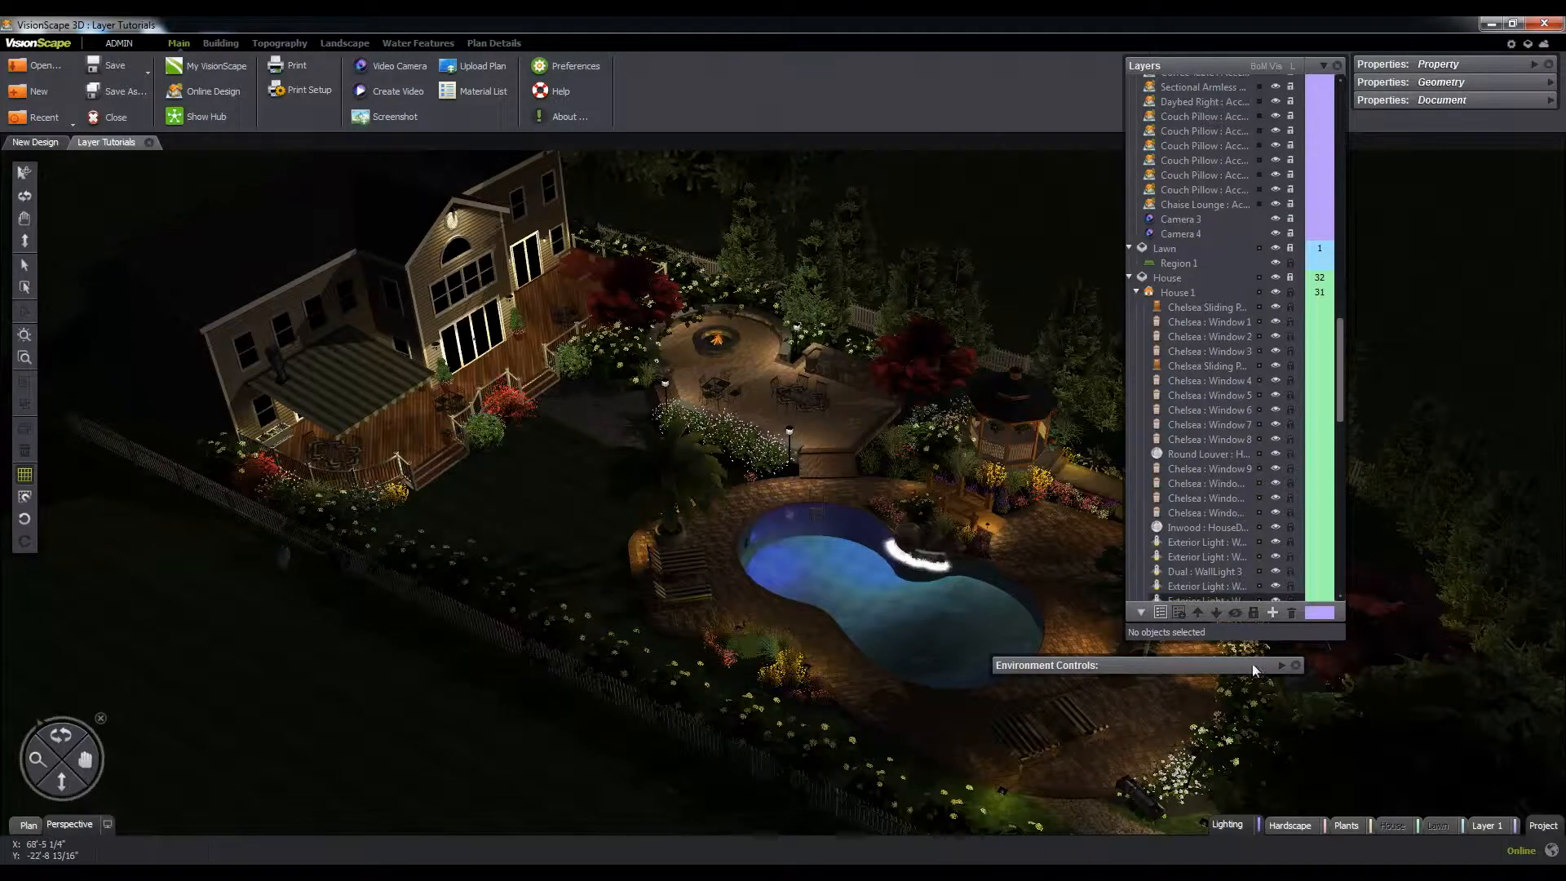
click(1282, 666)
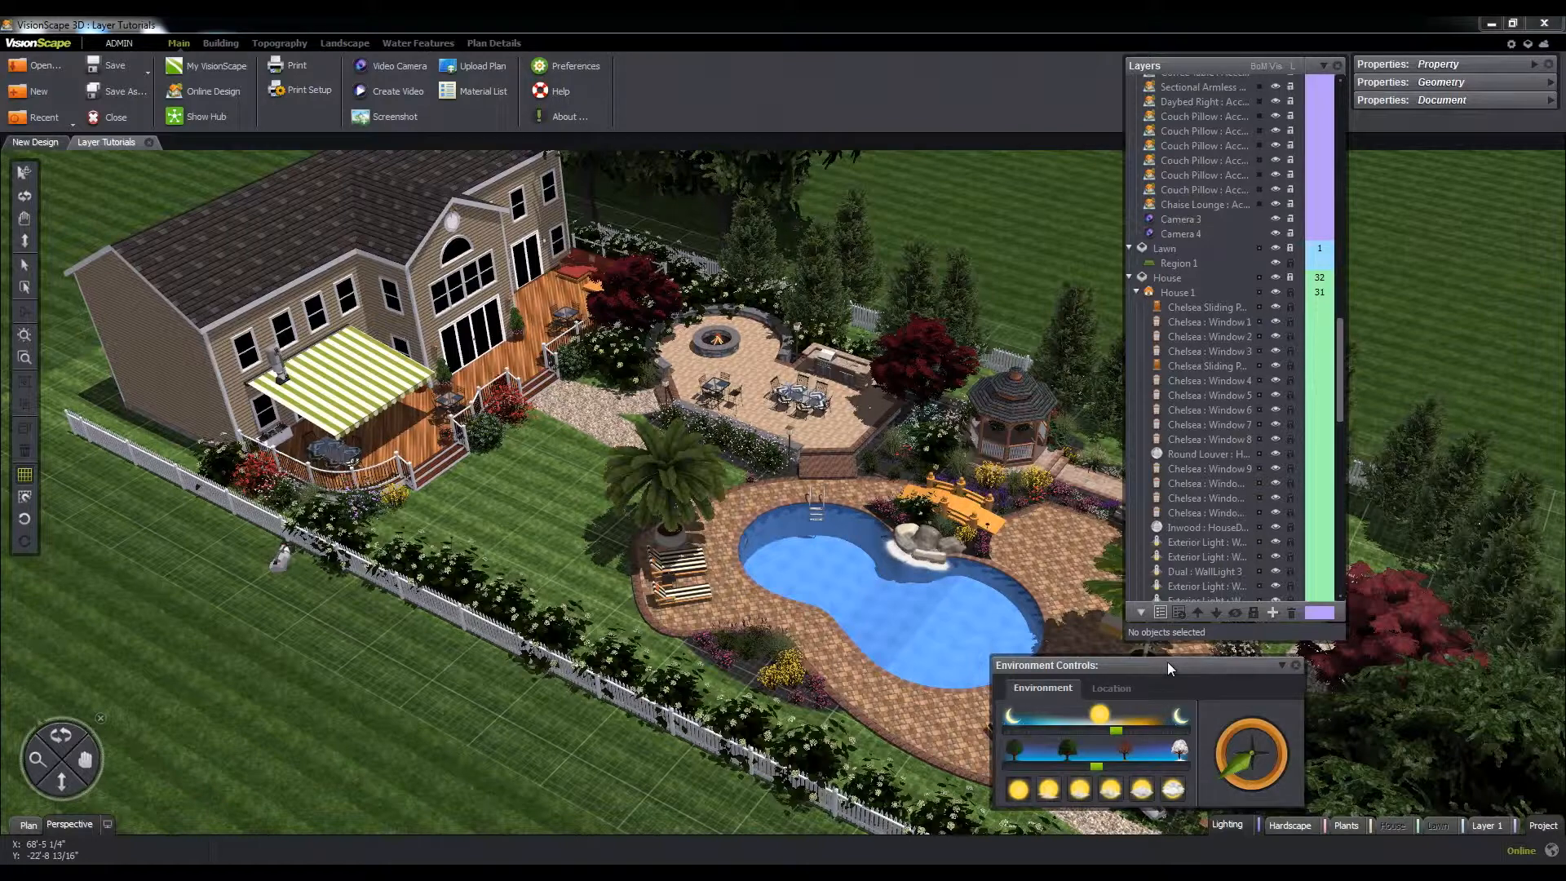
click(1296, 668)
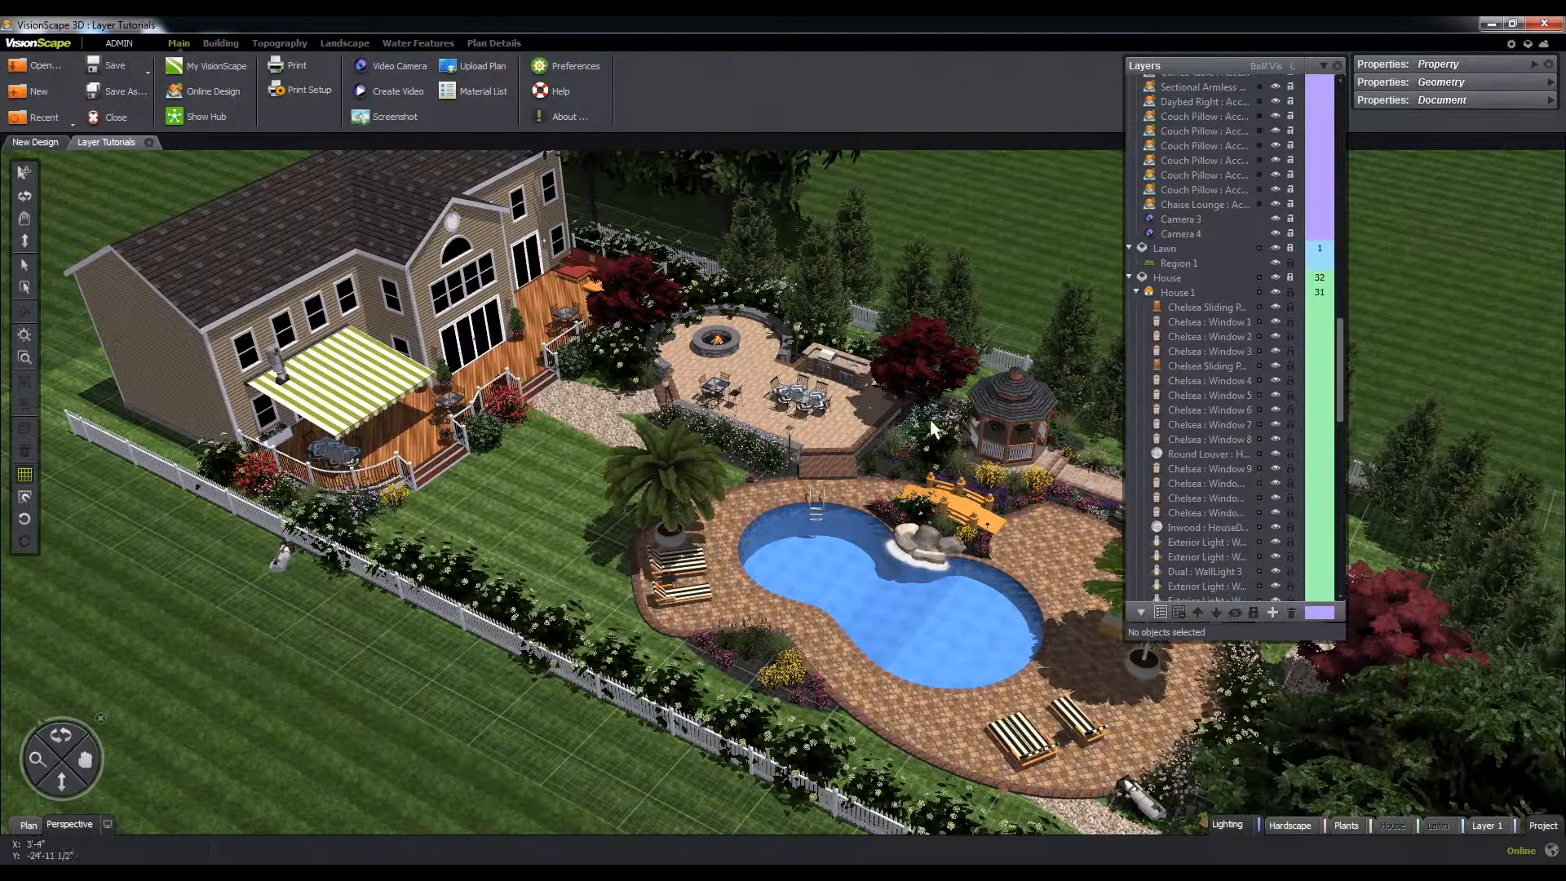
Collapse the object lists of the House, Lawn, Hardscape and Lighting layers.
click(1135, 280)
click(1129, 277)
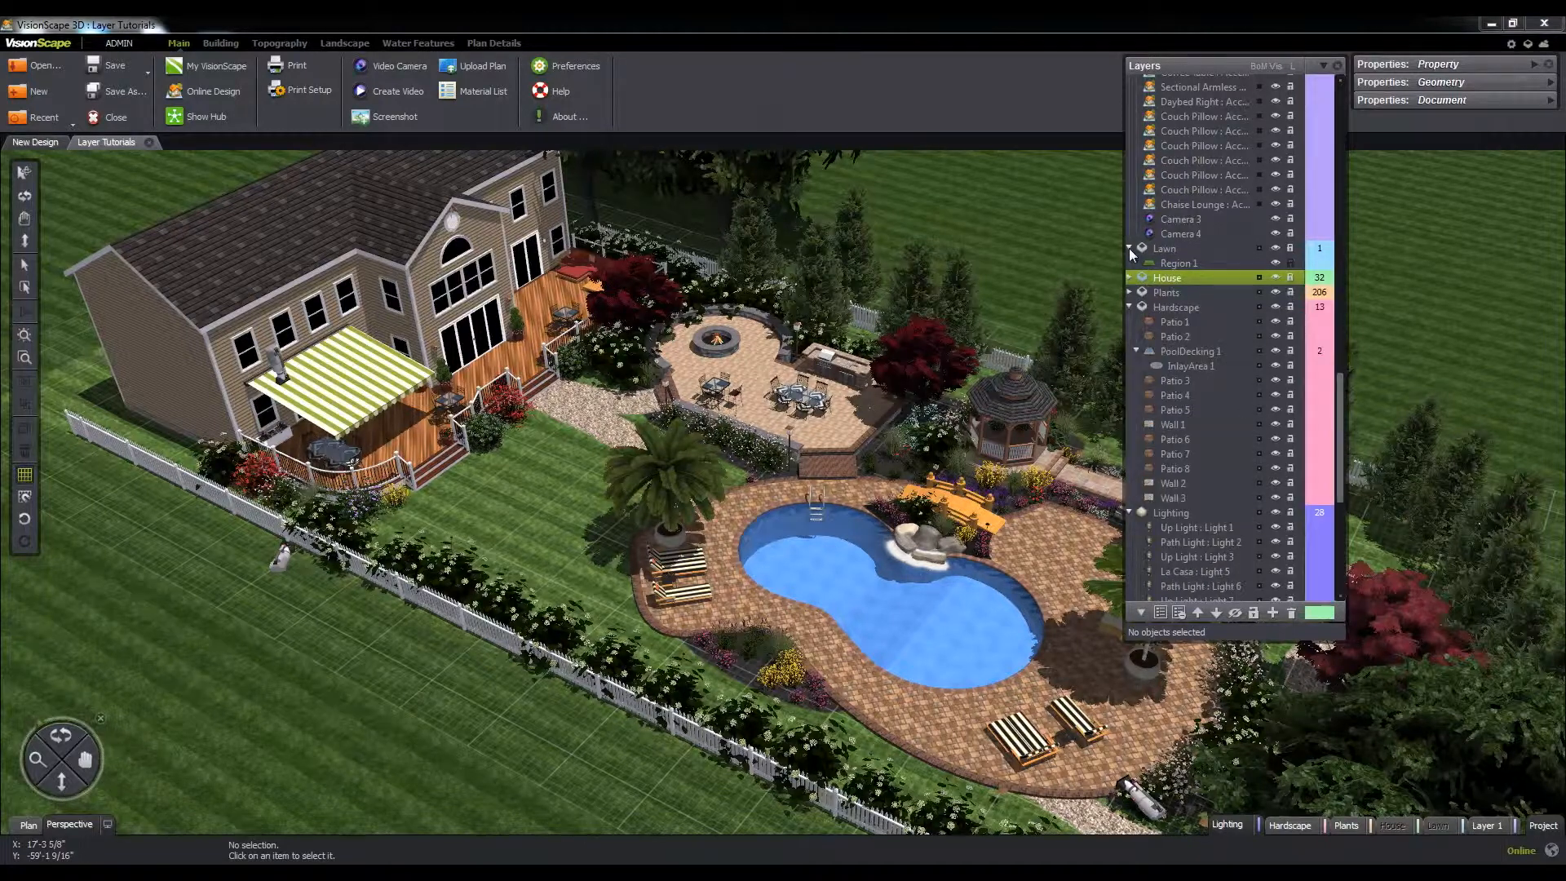
click(1129, 248)
click(1129, 292)
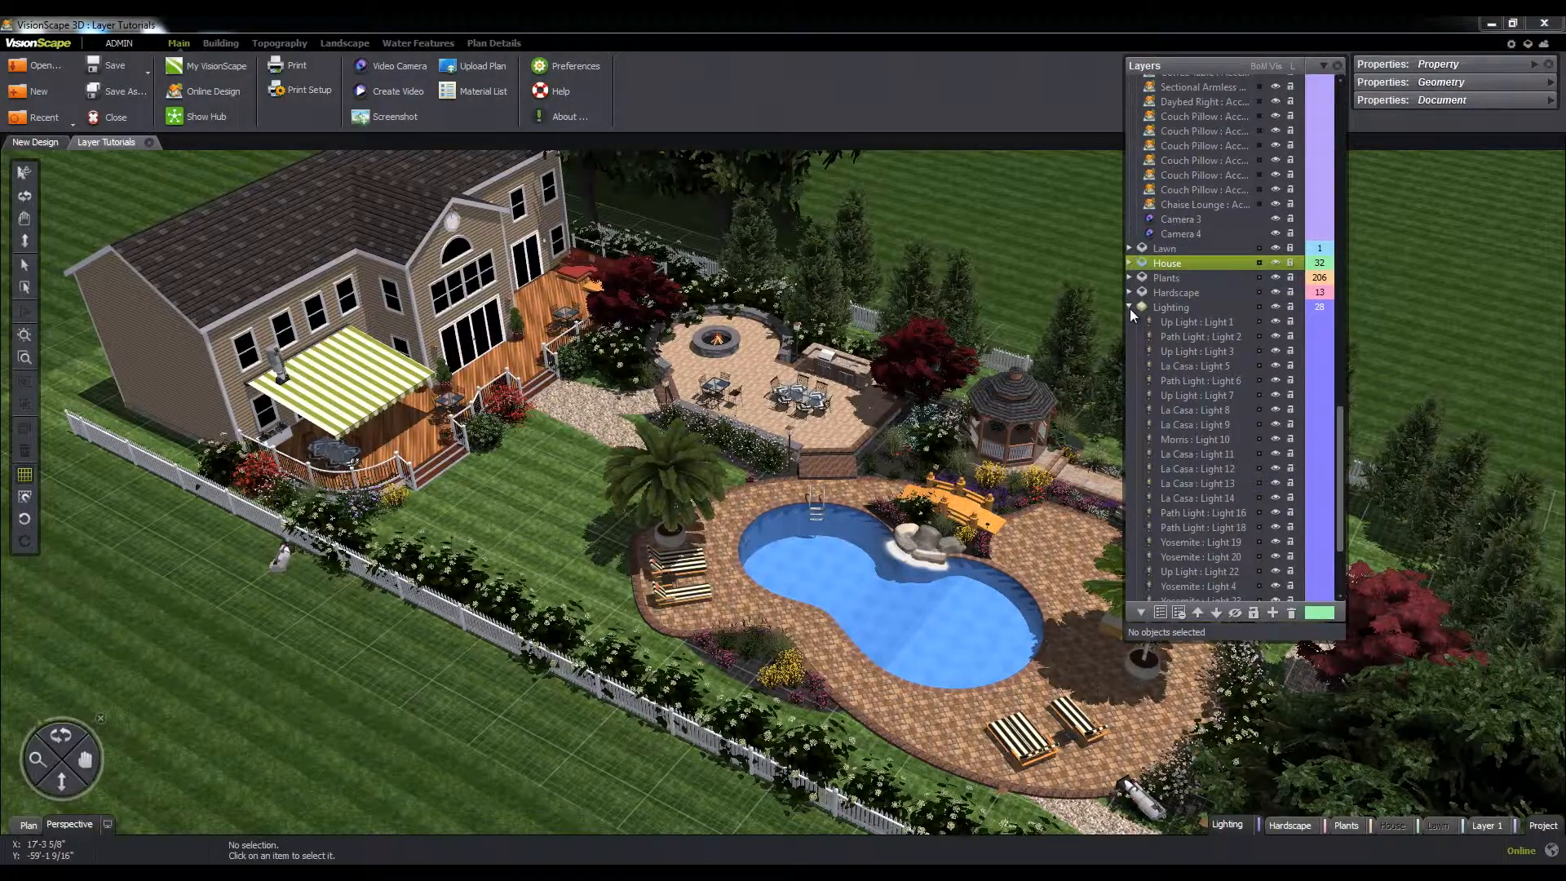
click(1130, 308)
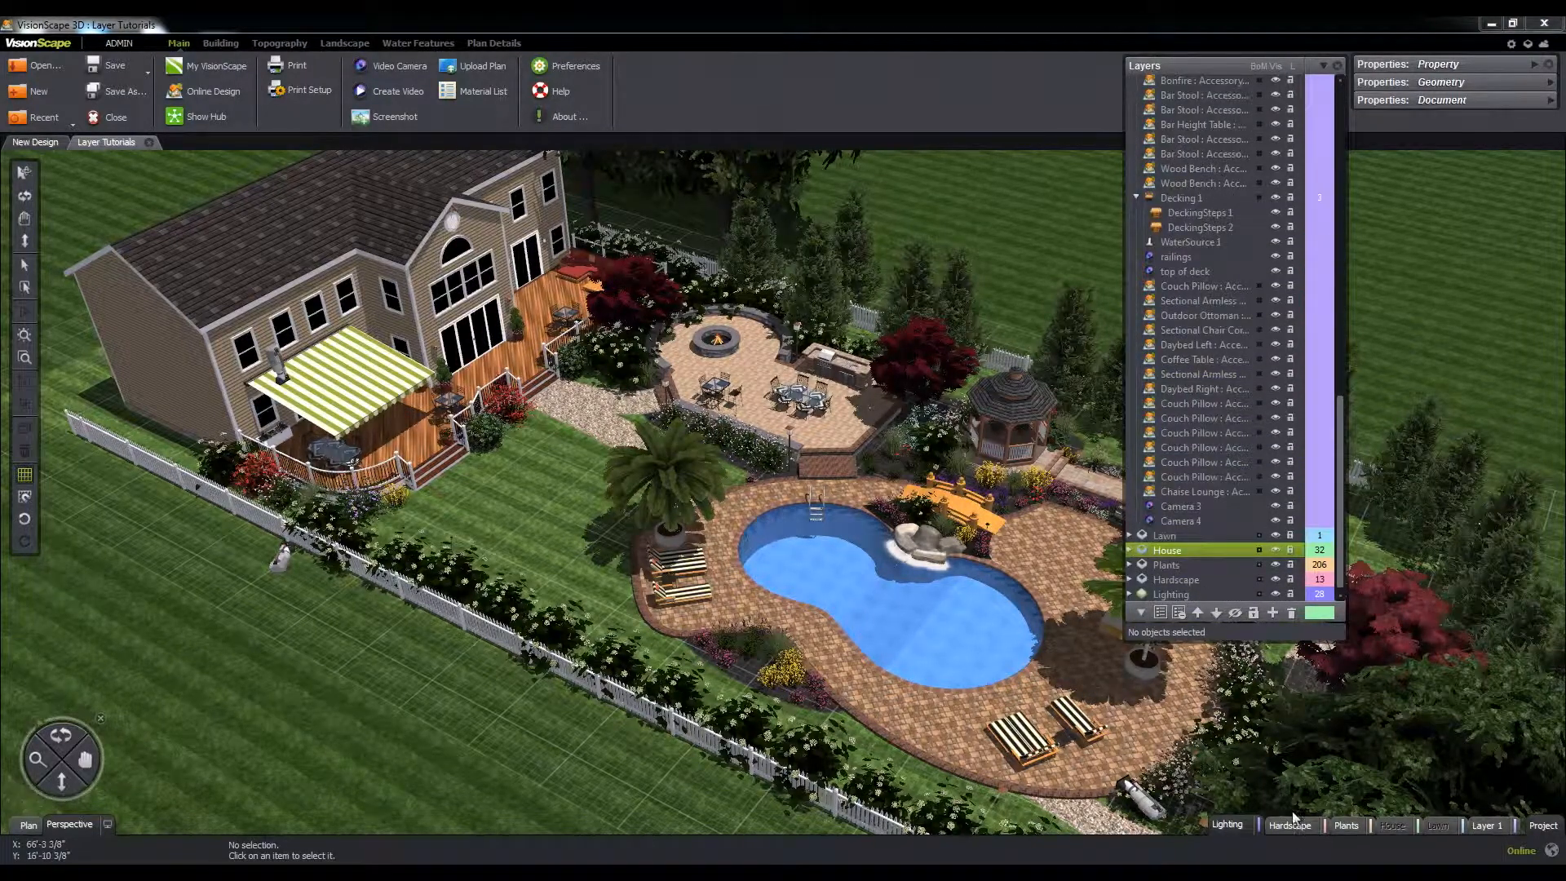
Add a new layer named Deck.
right_click(1239, 829)
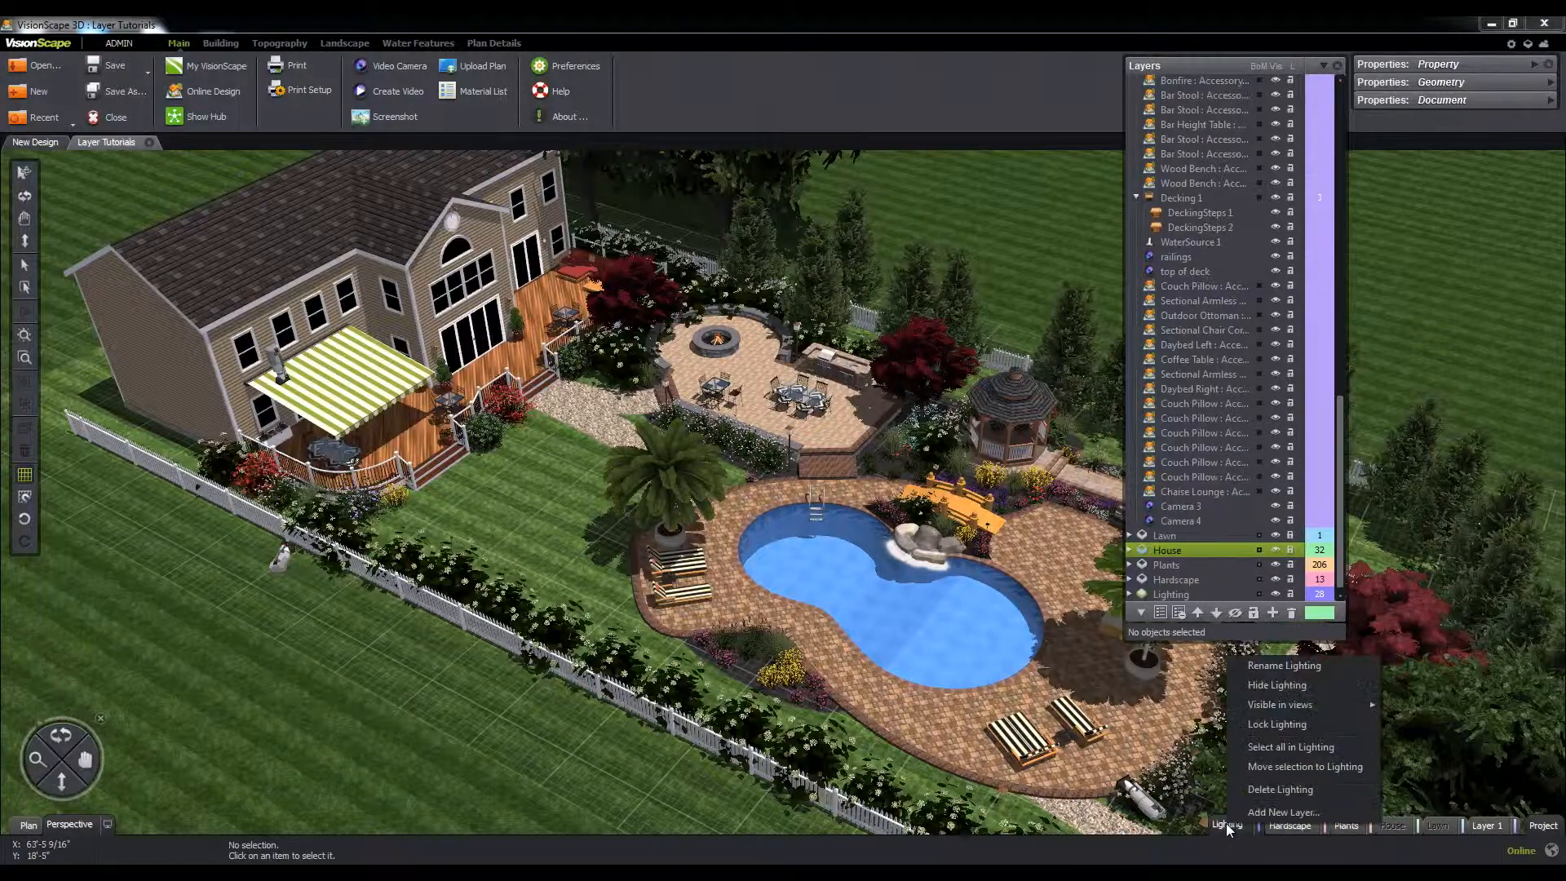
click(1282, 813)
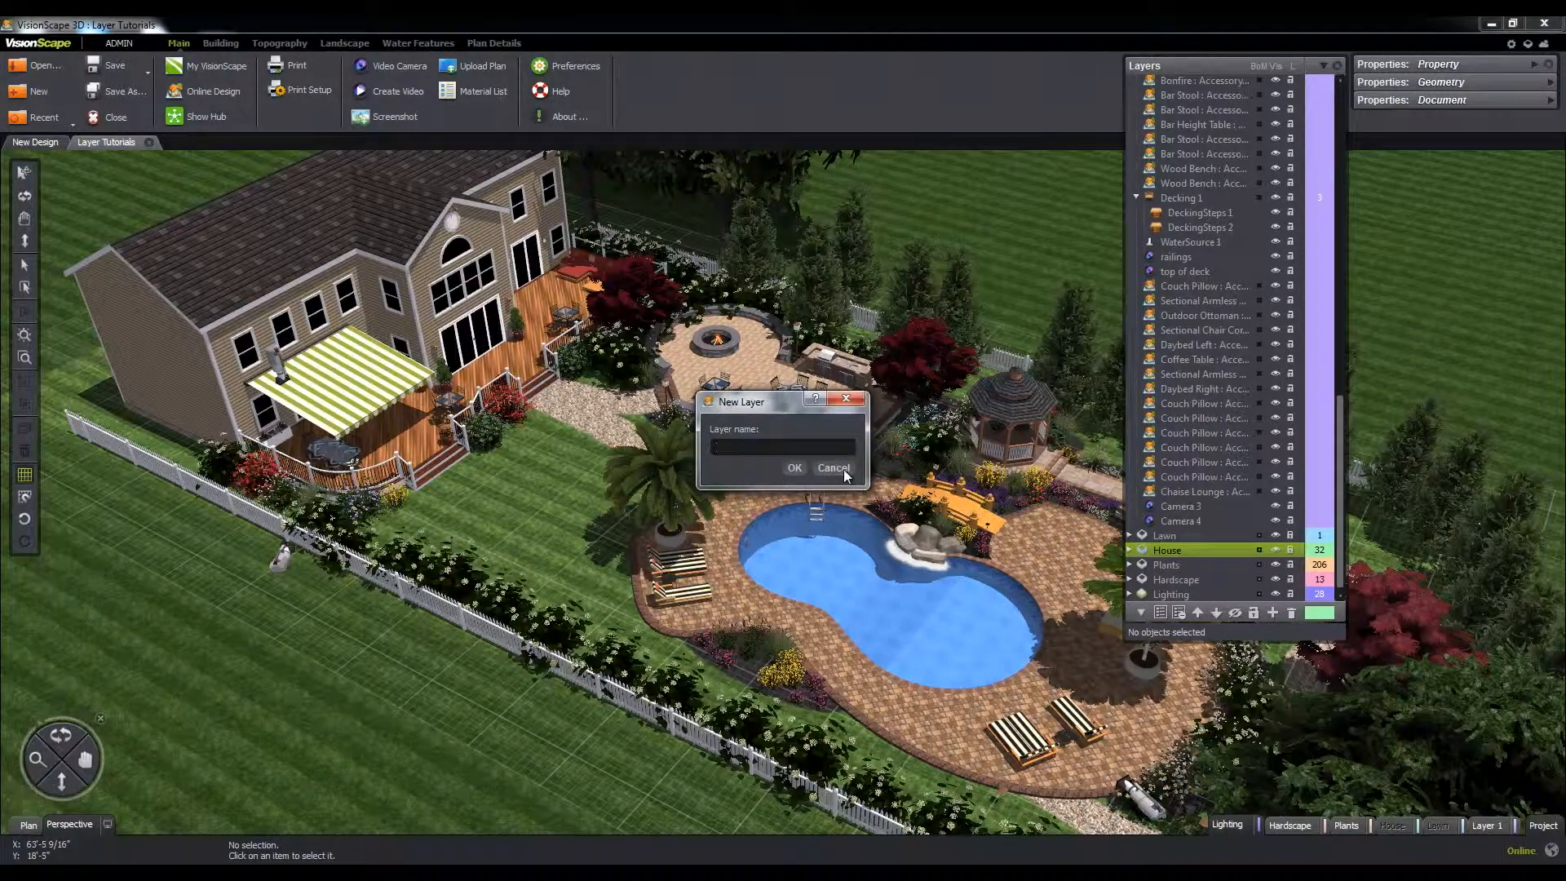
text(Deck)
click(796, 468)
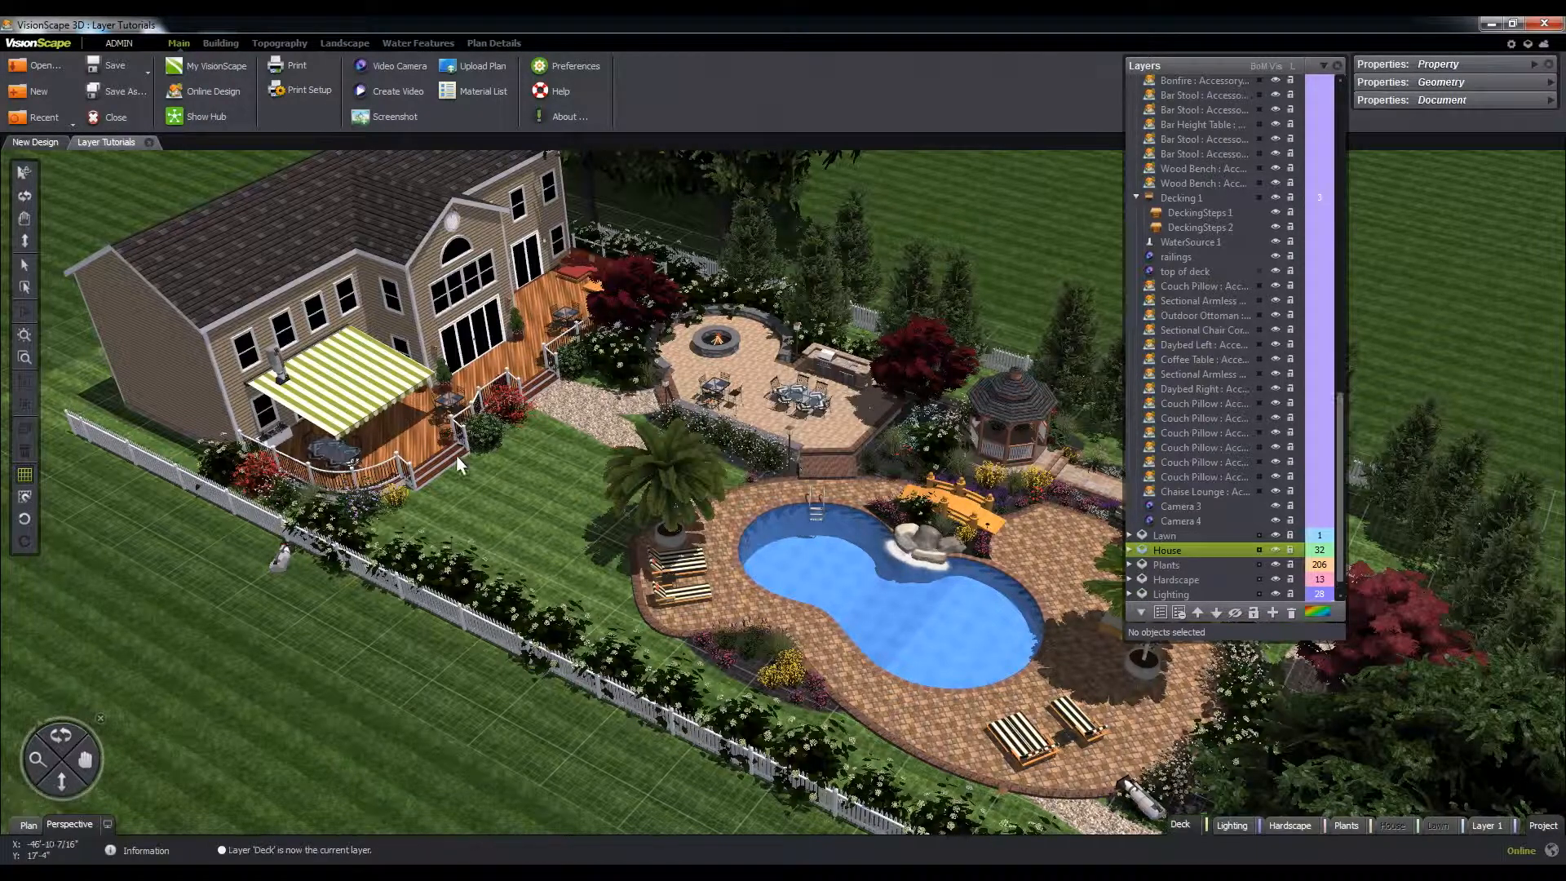
Move the wooden deck behind the house to the Deck layer and lock that layer.
click(404, 434)
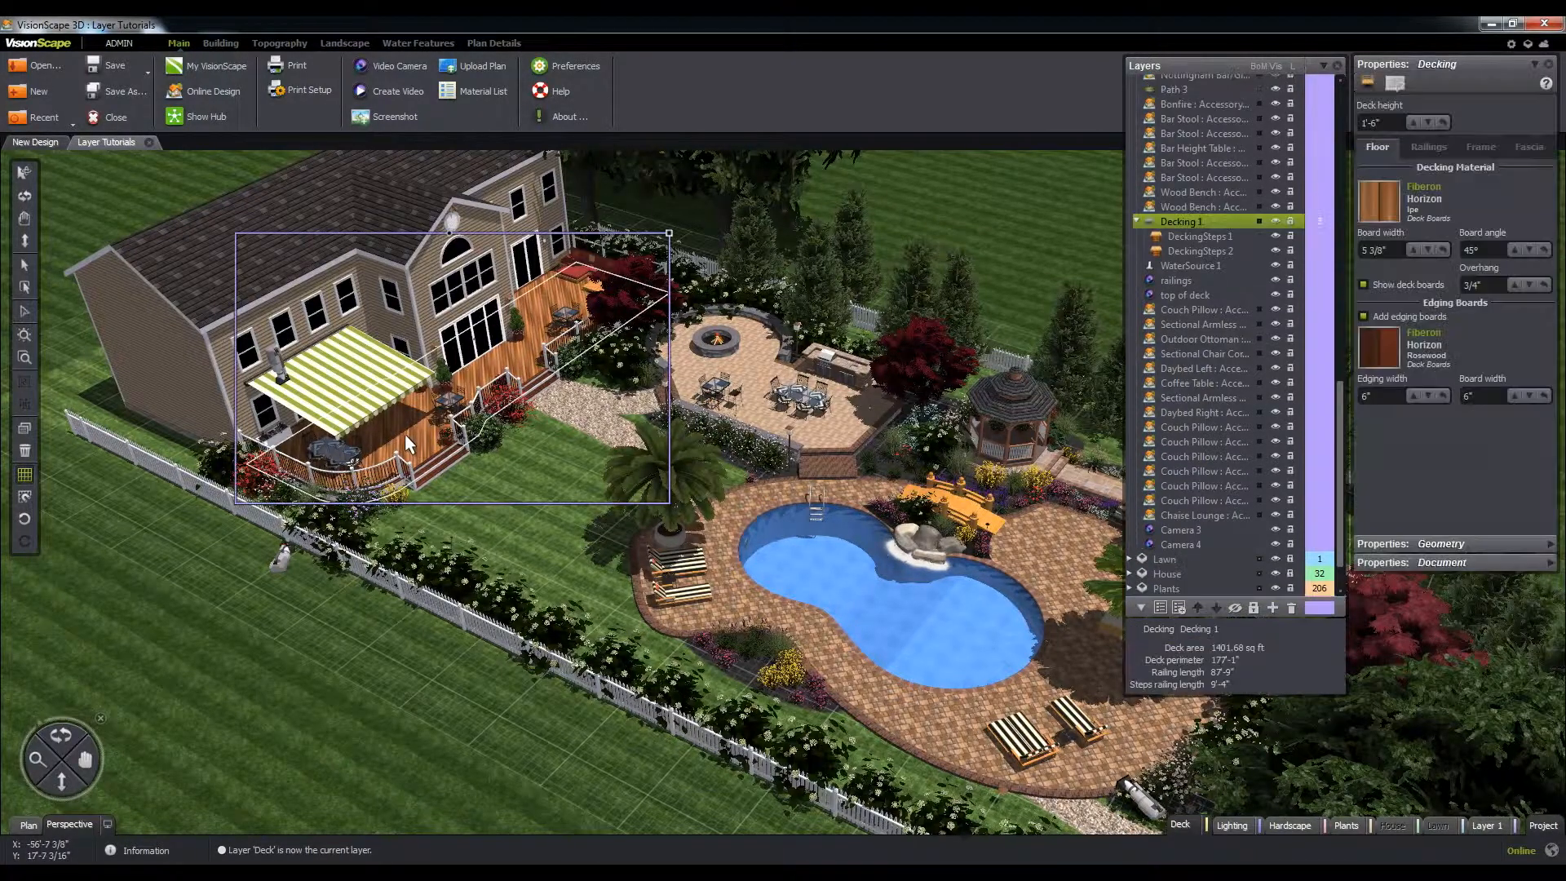
right_click(1194, 829)
click(1220, 771)
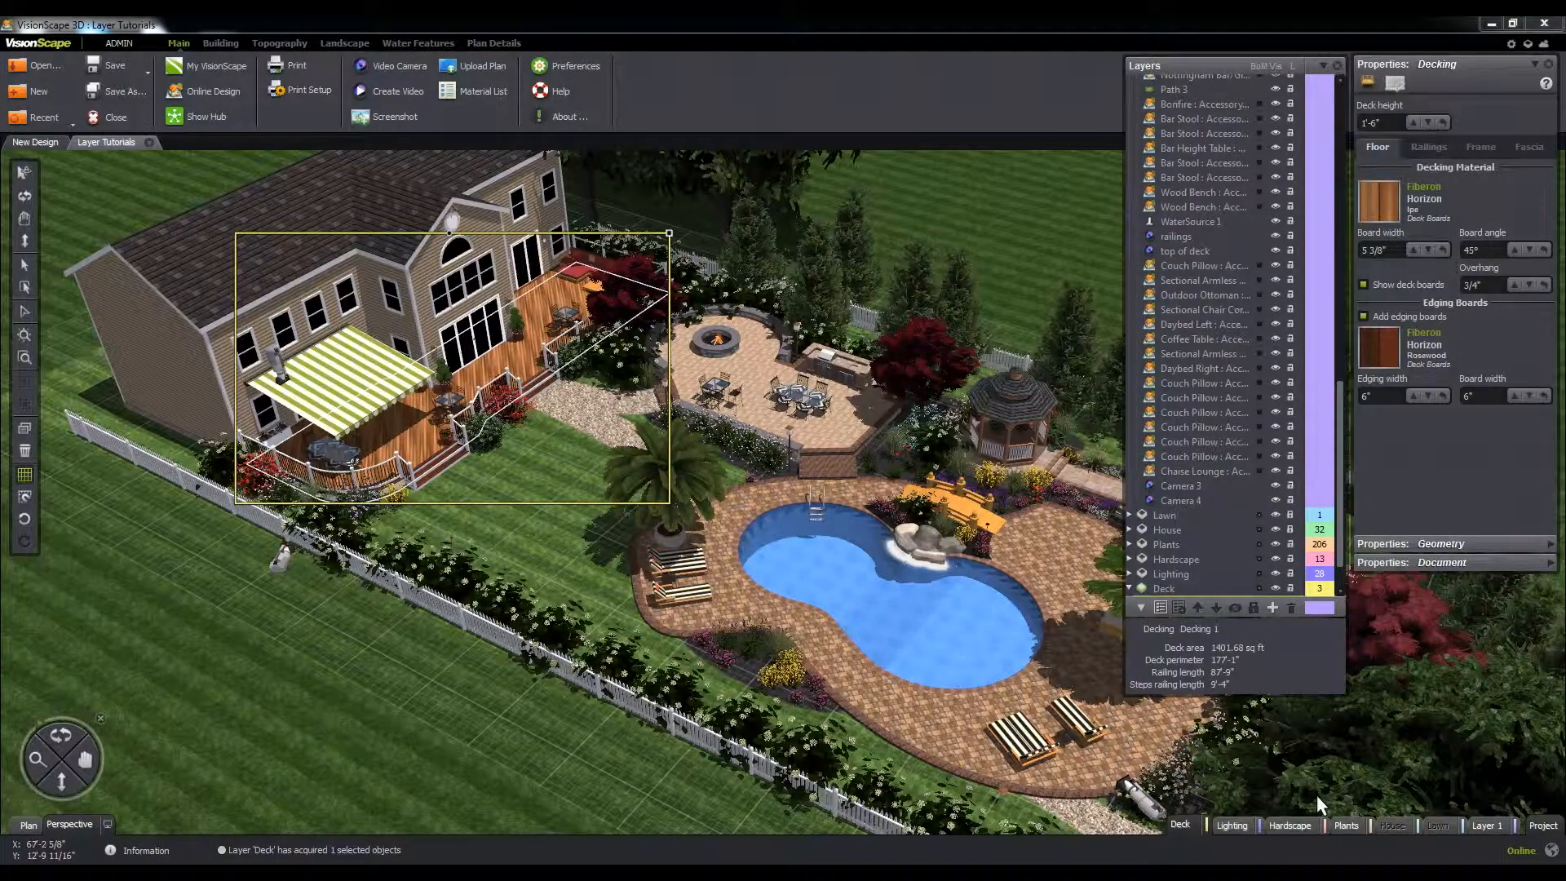
right_click(1187, 822)
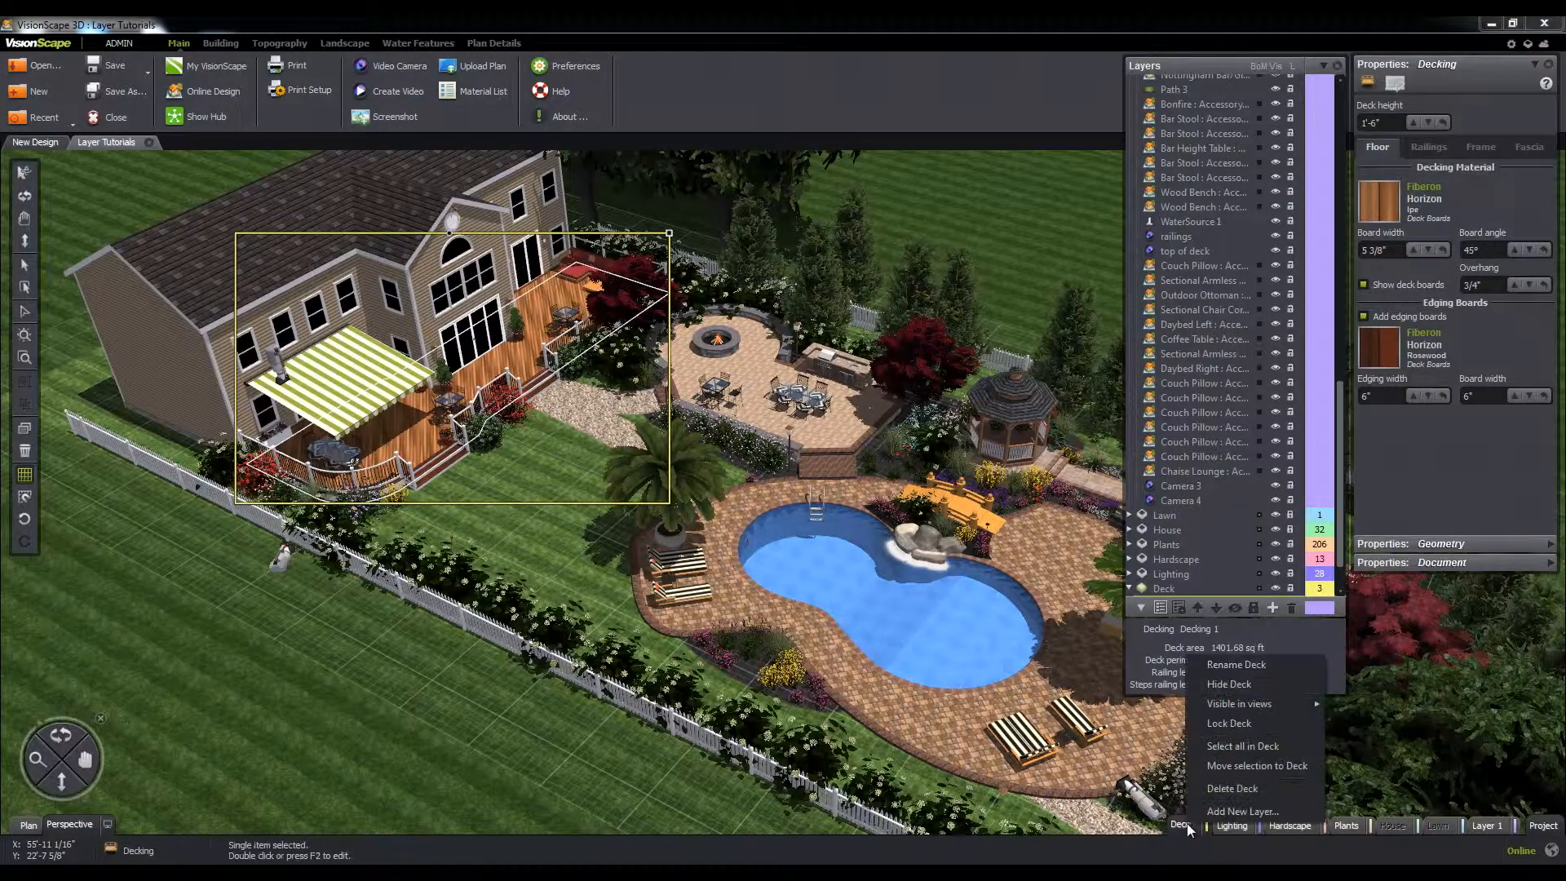
click(1233, 726)
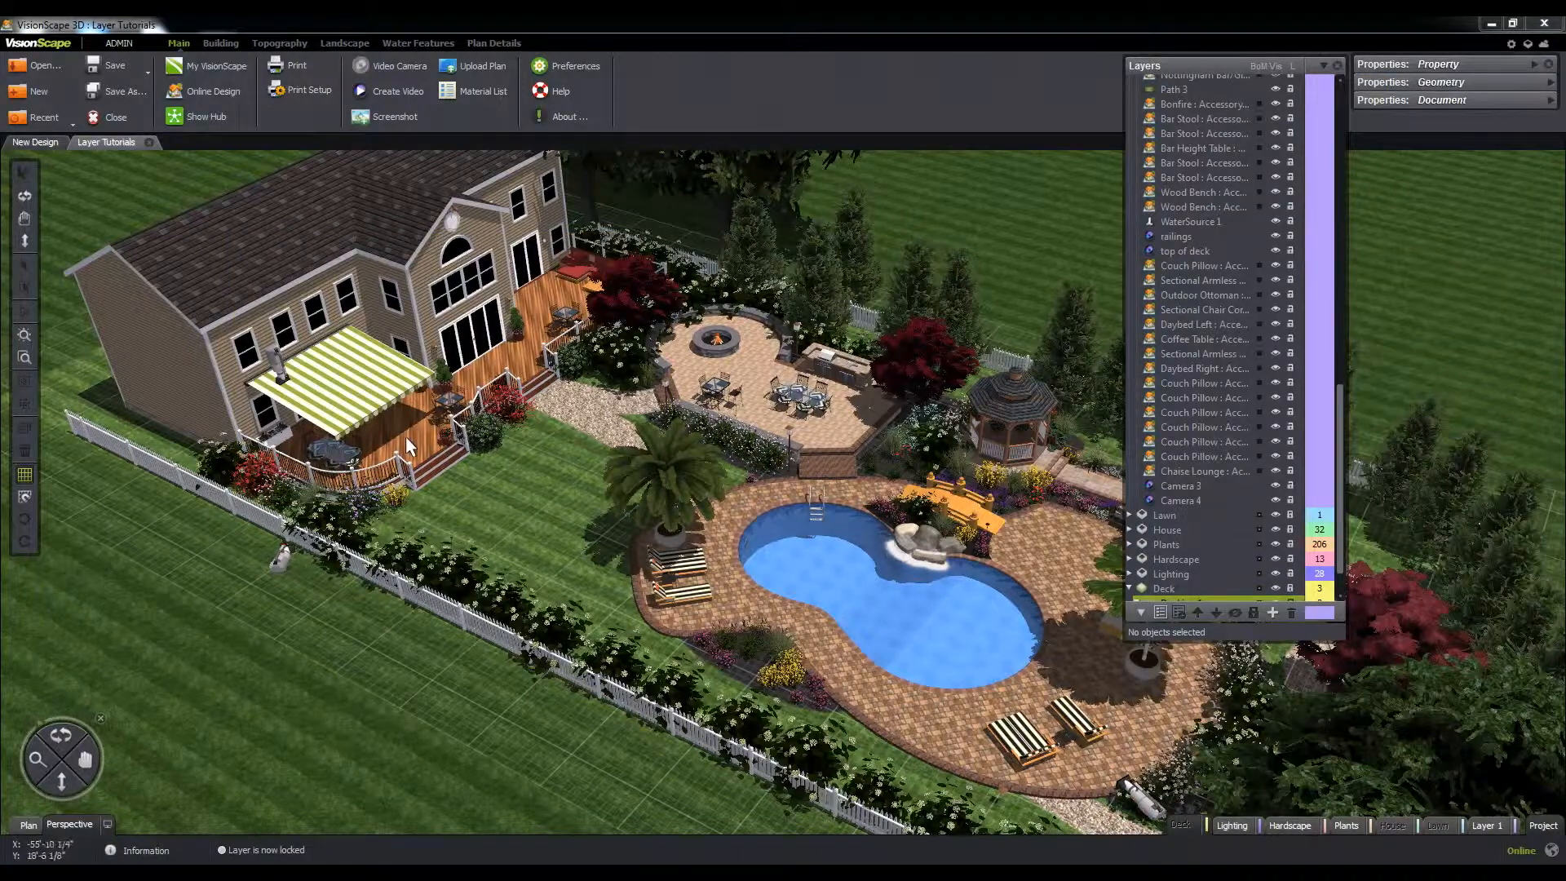
Select the table-and-chairs group on the wooden deck, and collapse the object lists of that group, Layer 1 and the Deck layer.
click(340, 461)
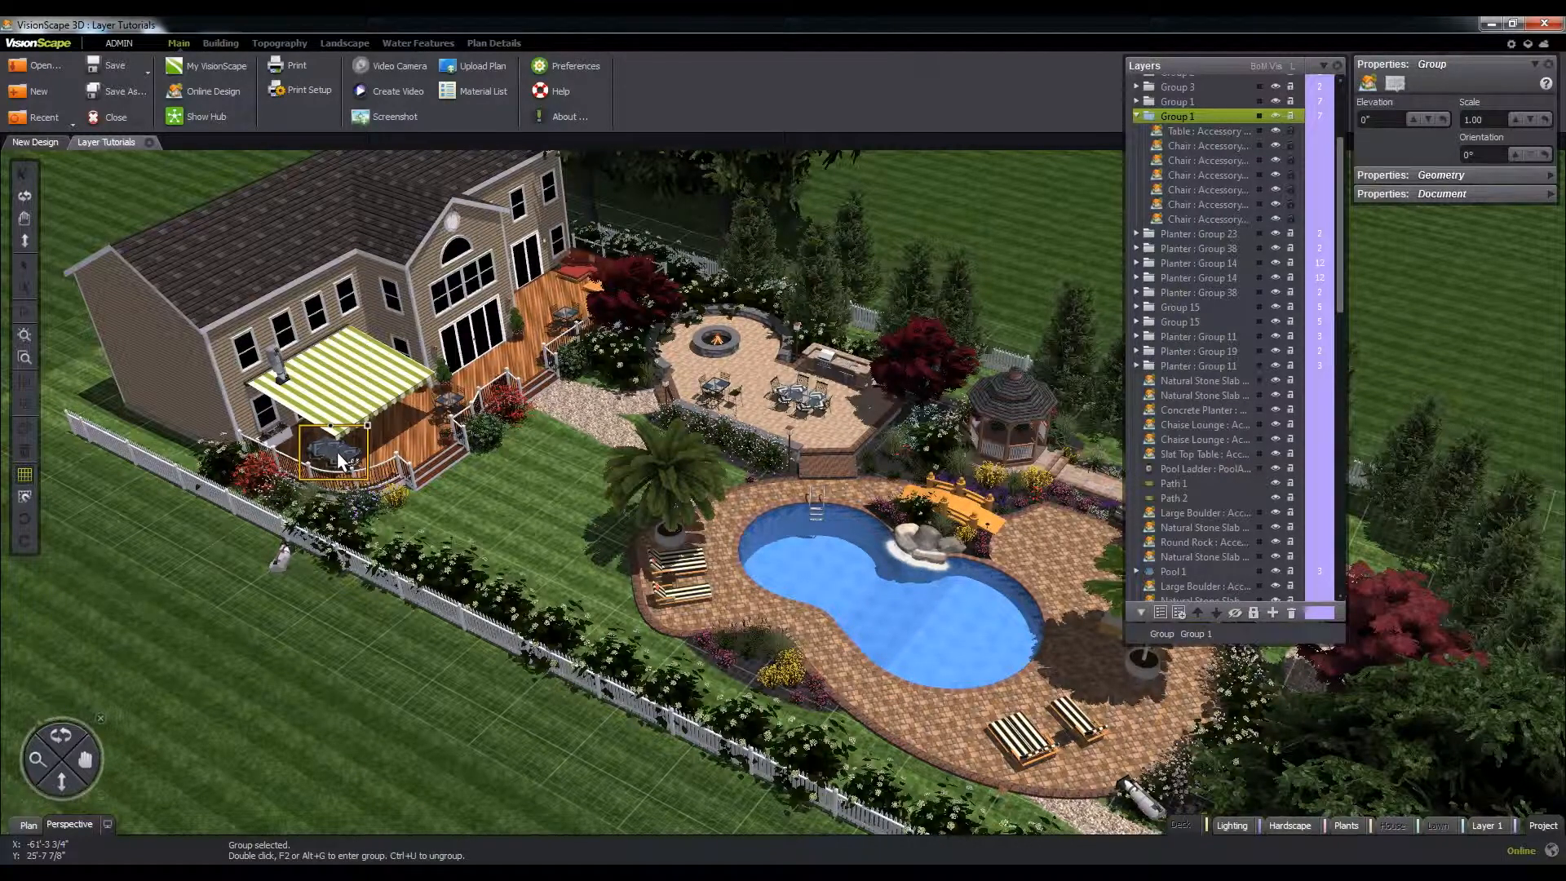
click(1138, 116)
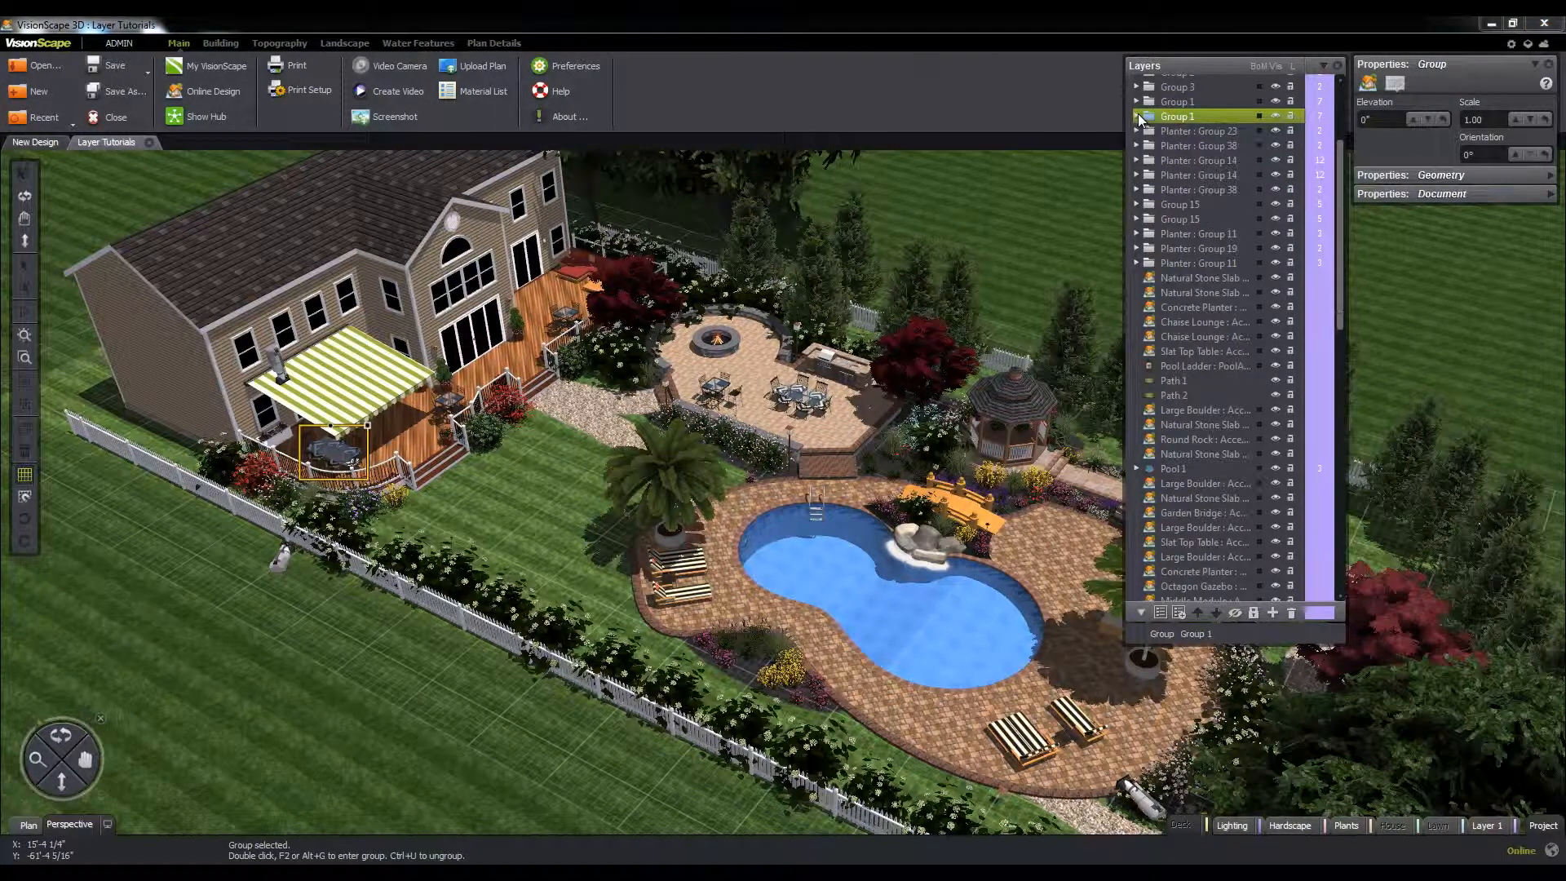
scroll(1233, 174, up, 3)
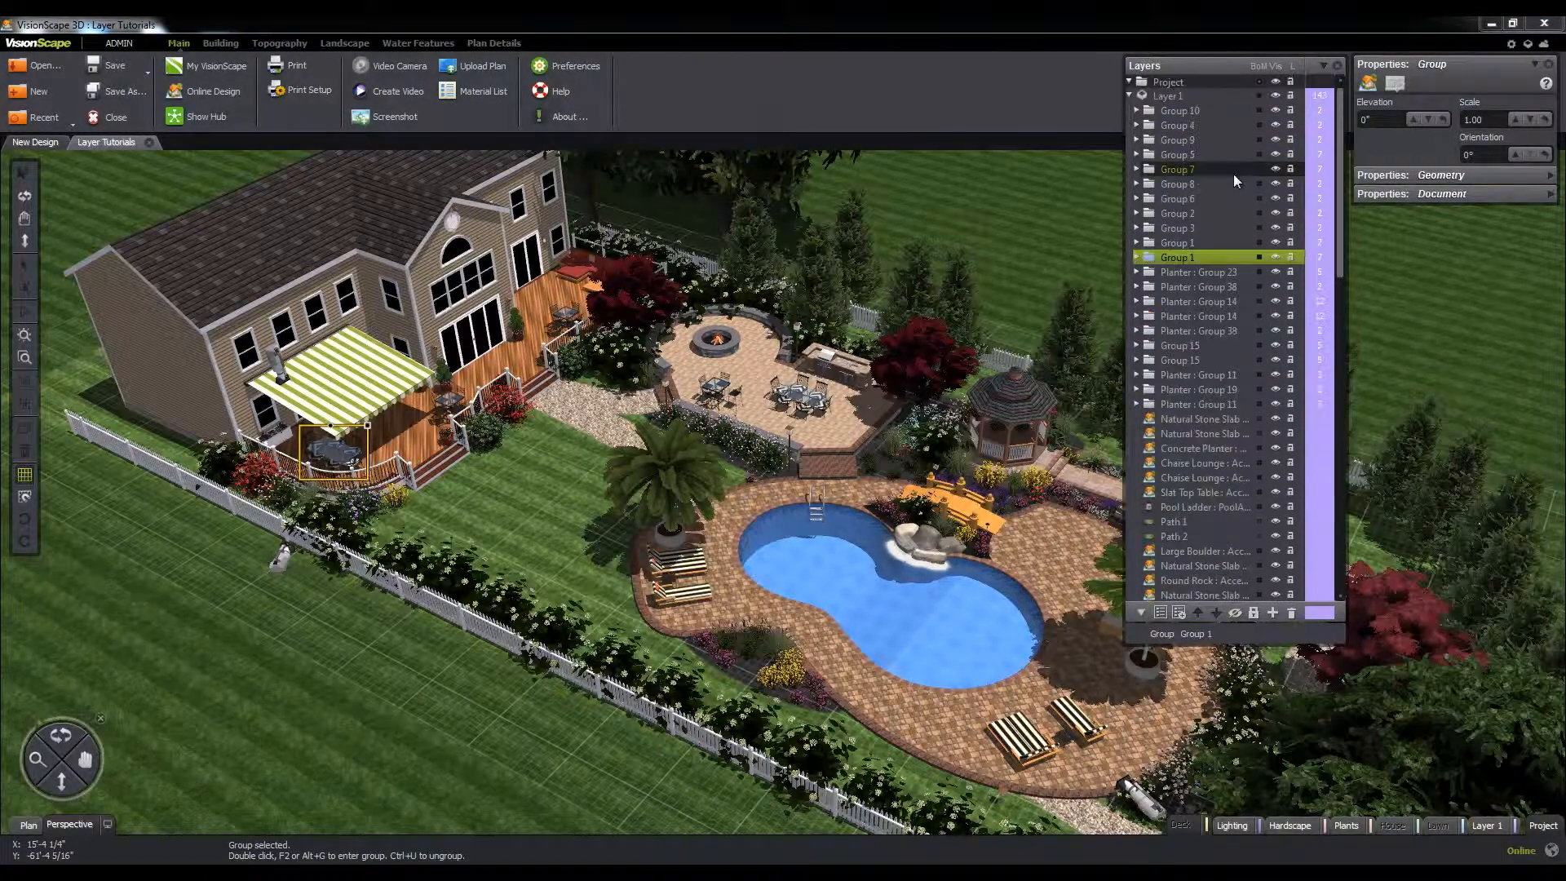
click(1130, 95)
click(1130, 184)
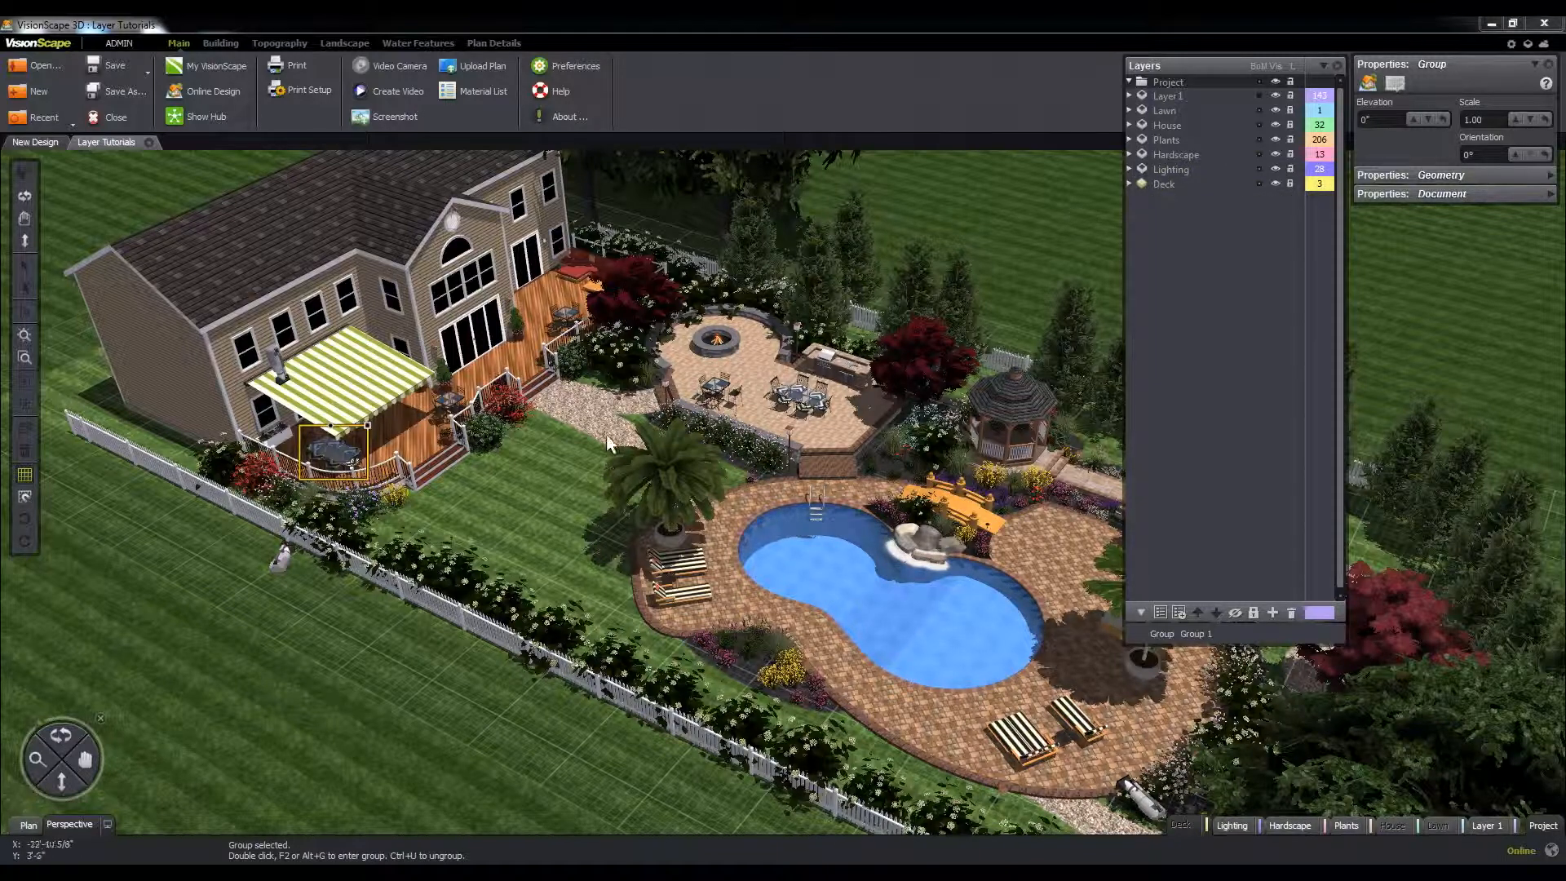
Unlock the Lawn layer and try selecting the lawn region and the Glossy Abelia plants between the patio and the pool.
click(1289, 109)
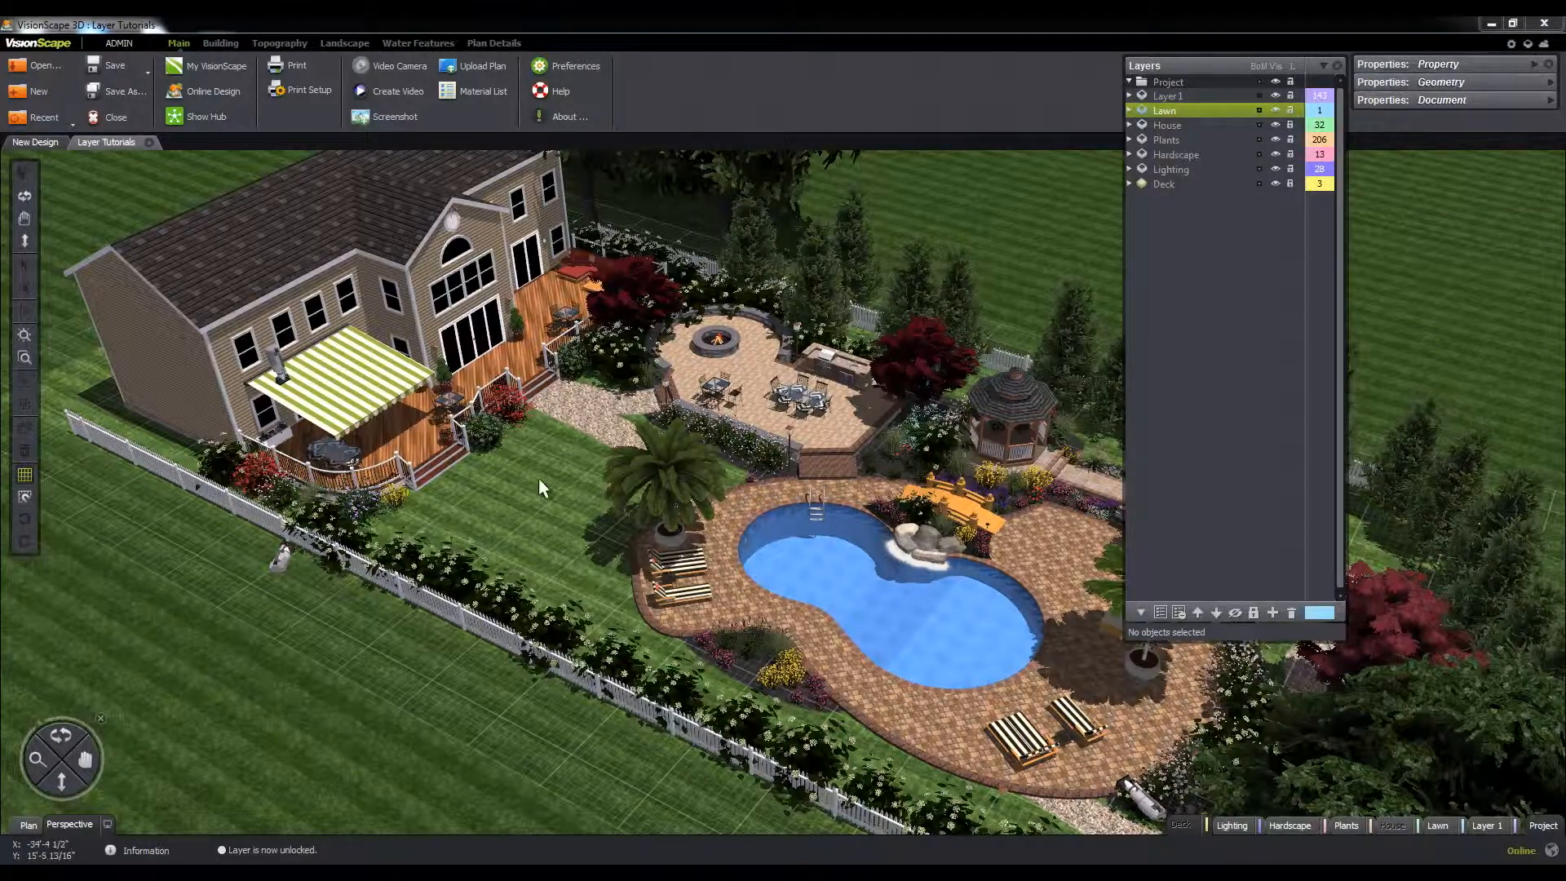
click(570, 468)
click(678, 494)
click(737, 468)
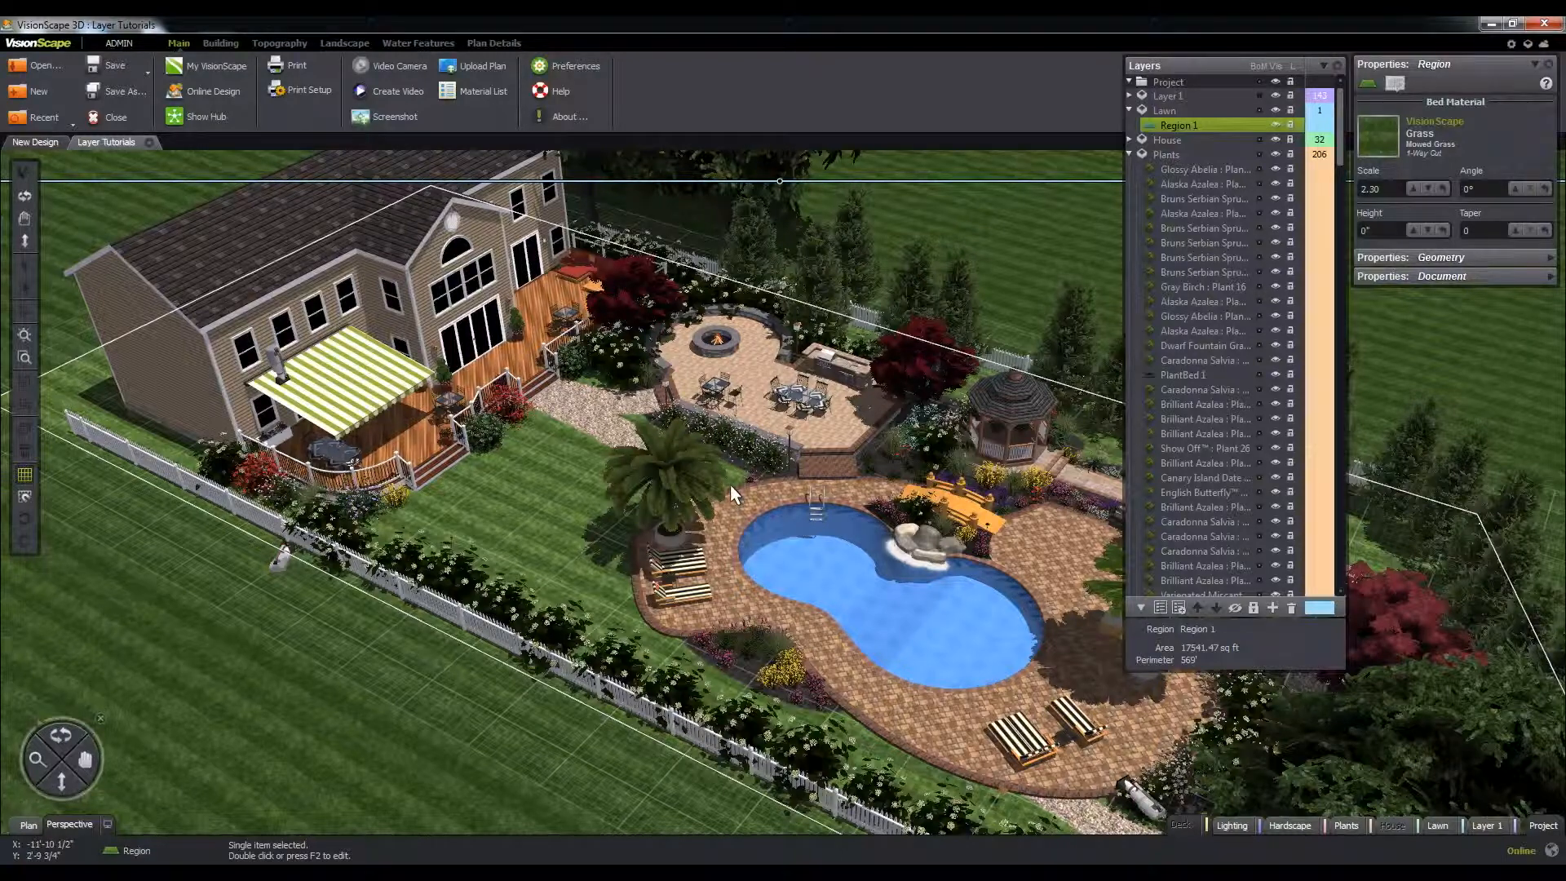
click(736, 445)
click(733, 472)
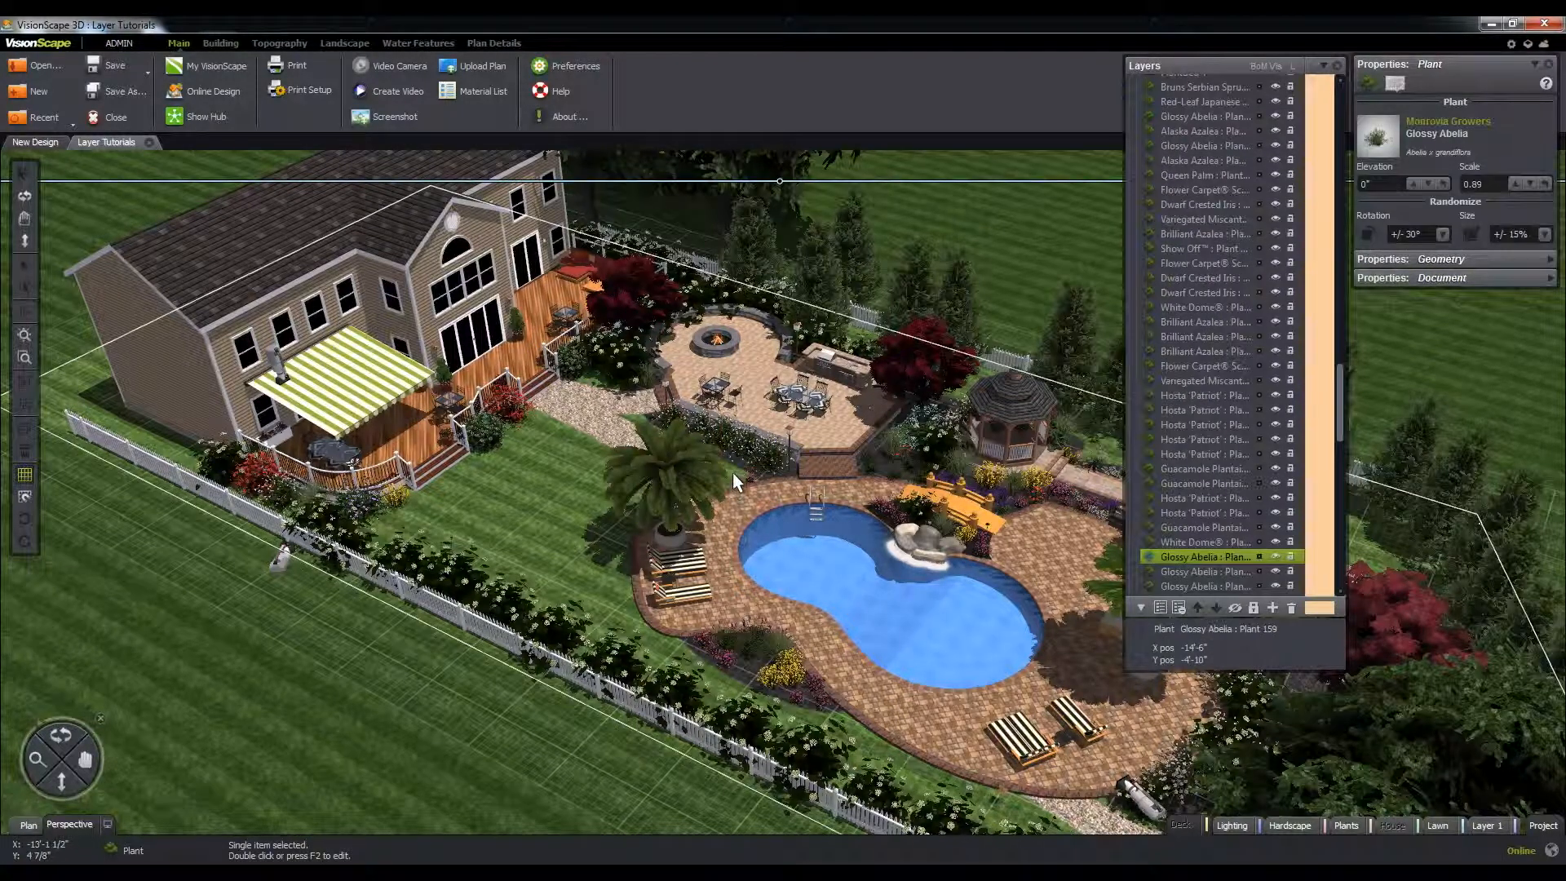